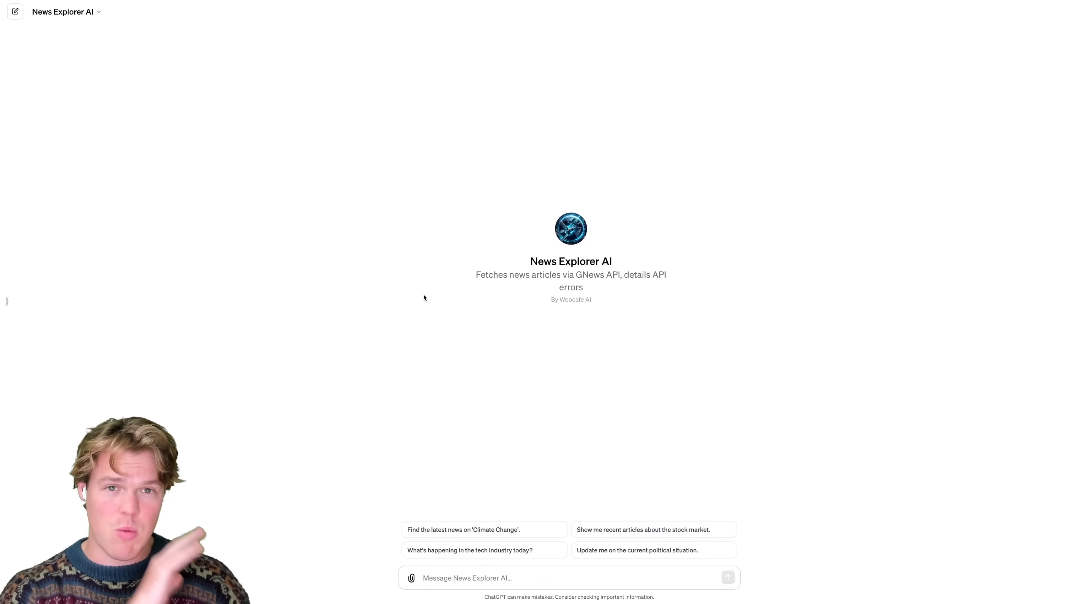
# - Ask News Explorer AI to "Find the latest news on 'Climate Change'" and let it contact gnews.io
pyautogui.click(488, 530)
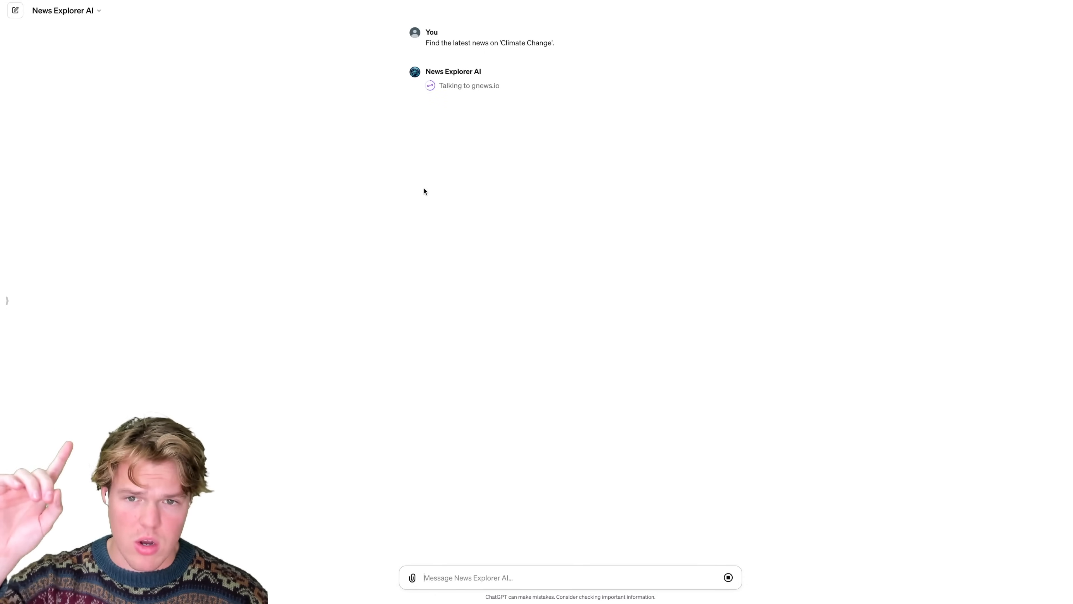
pyautogui.click(440, 104)
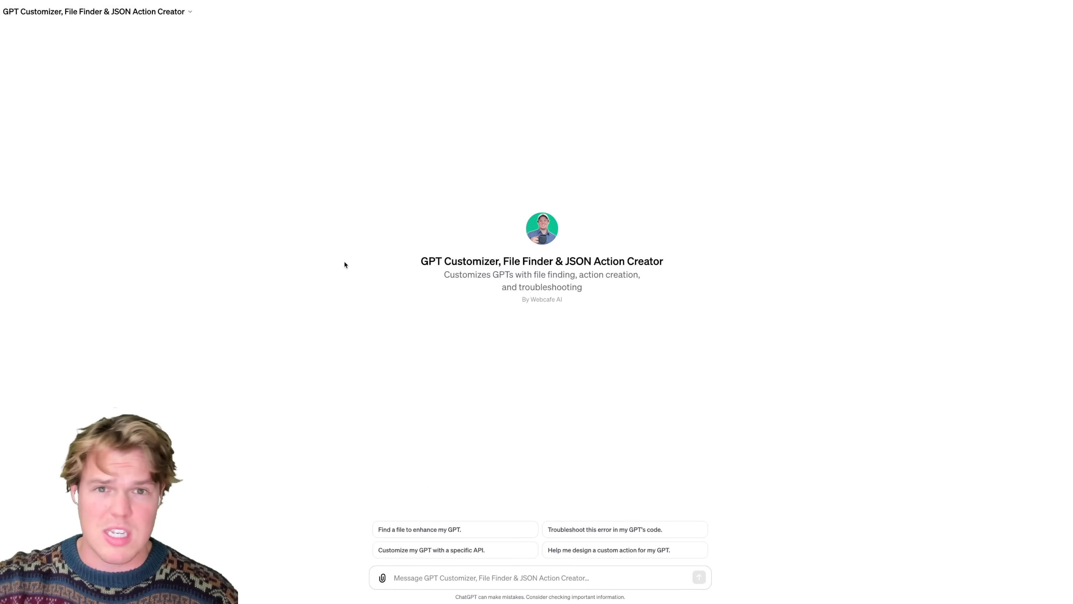
pyautogui.click(456, 578)
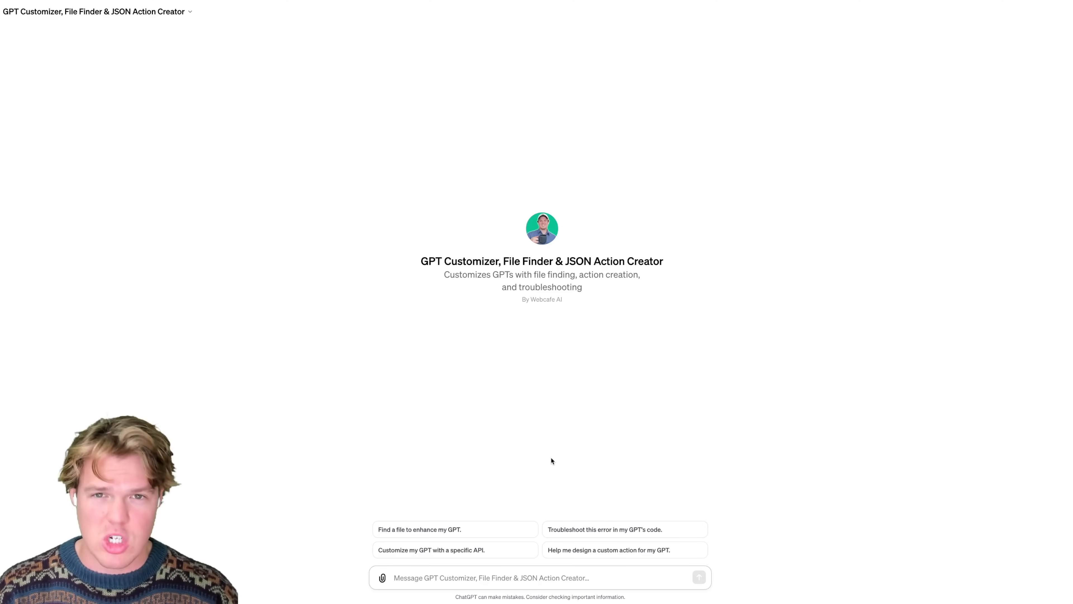
pyautogui.write('I am going to cr')
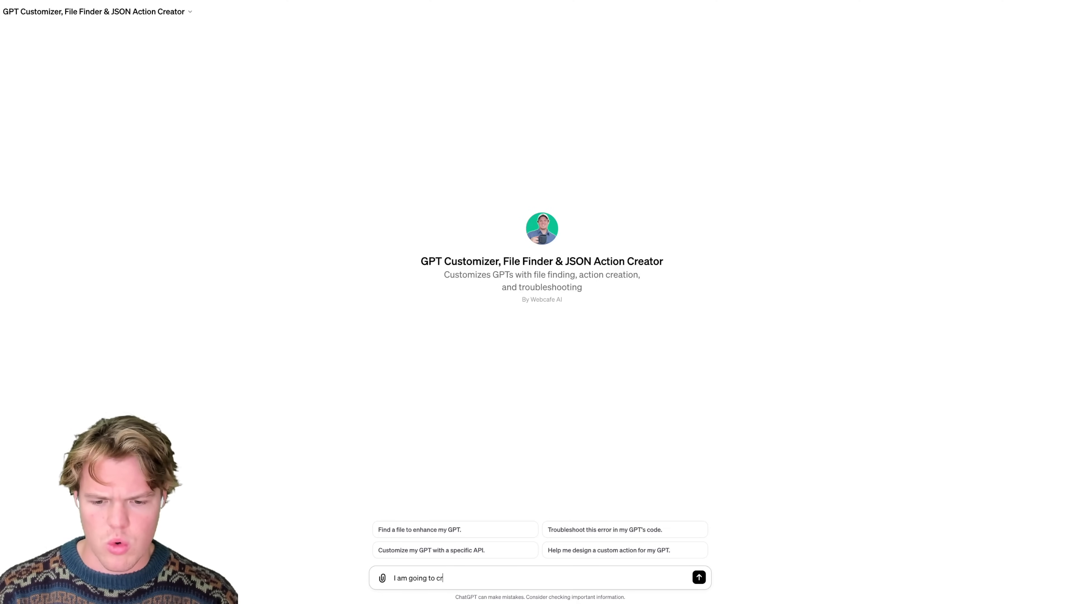
pyautogui.write('eate a GPT us')
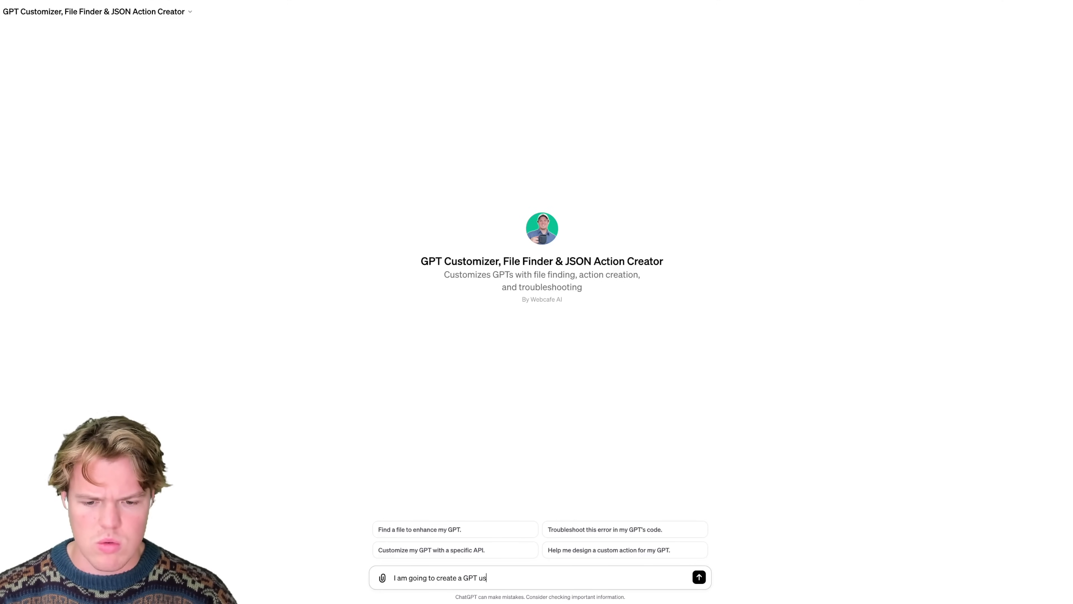
pyautogui.write('ing this socu')
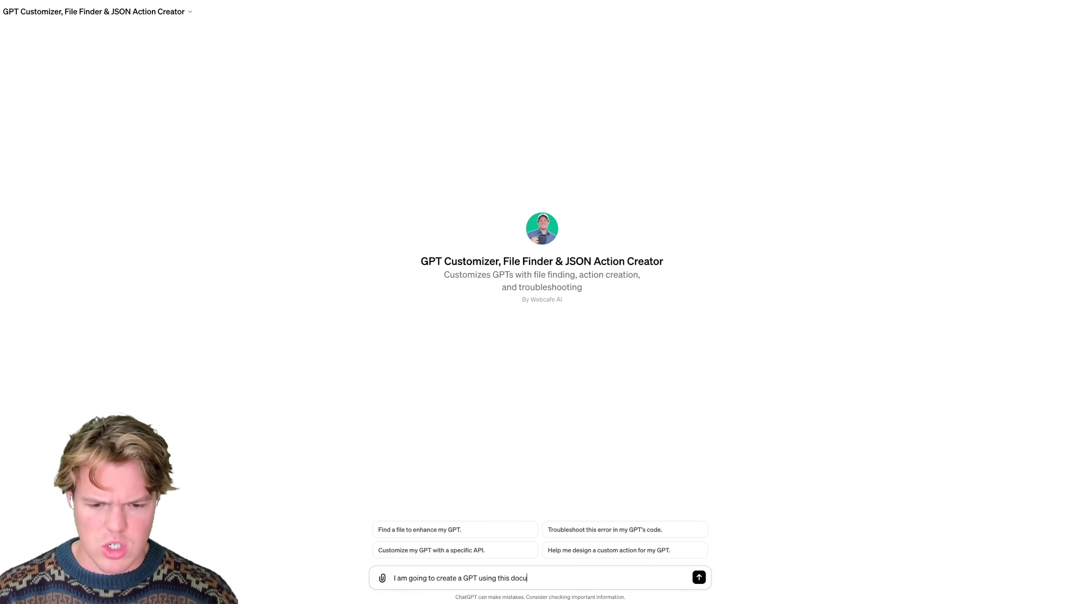
pyautogui.write('mentation:')
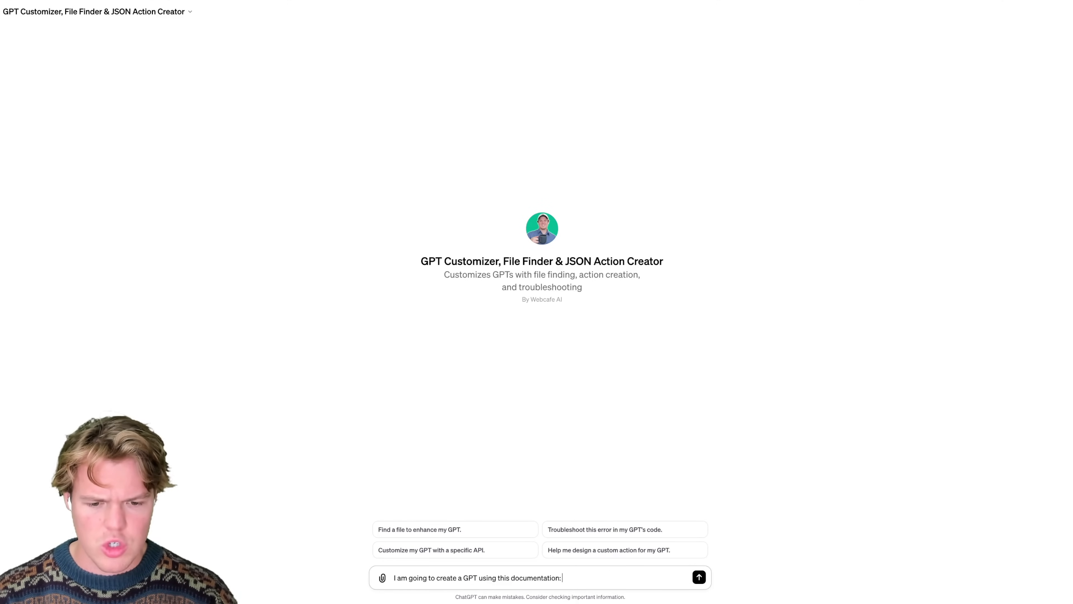
pyautogui.write('https://gnews.io/')
pyautogui.press('Return')
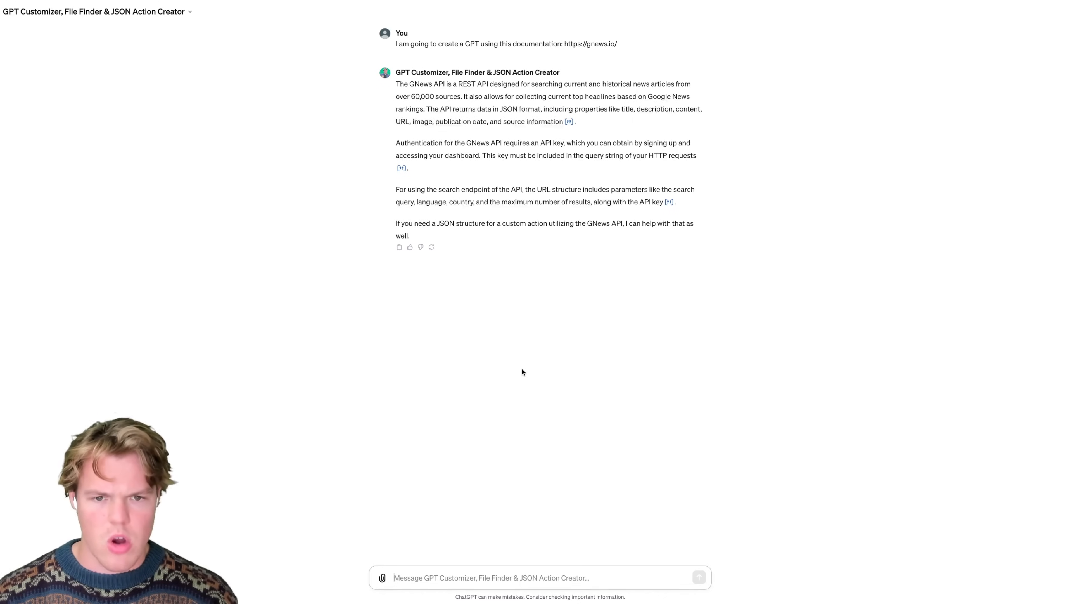
# - Ask "Ok what are all the end points" in the chat and stop the response while it is being generated
pyautogui.write('Ok what are')
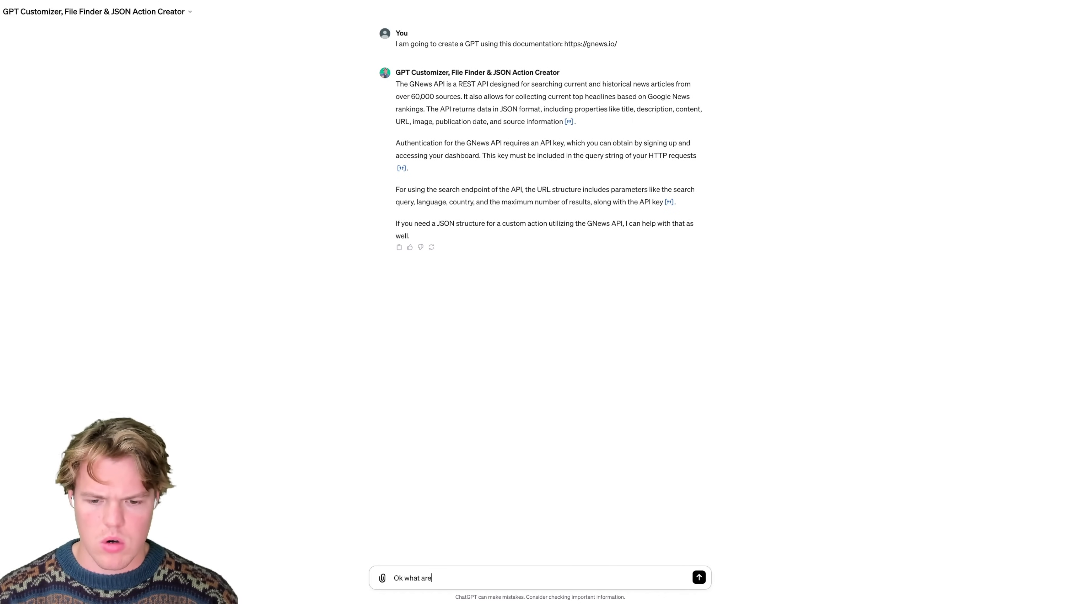
pyautogui.write(' all the end po')
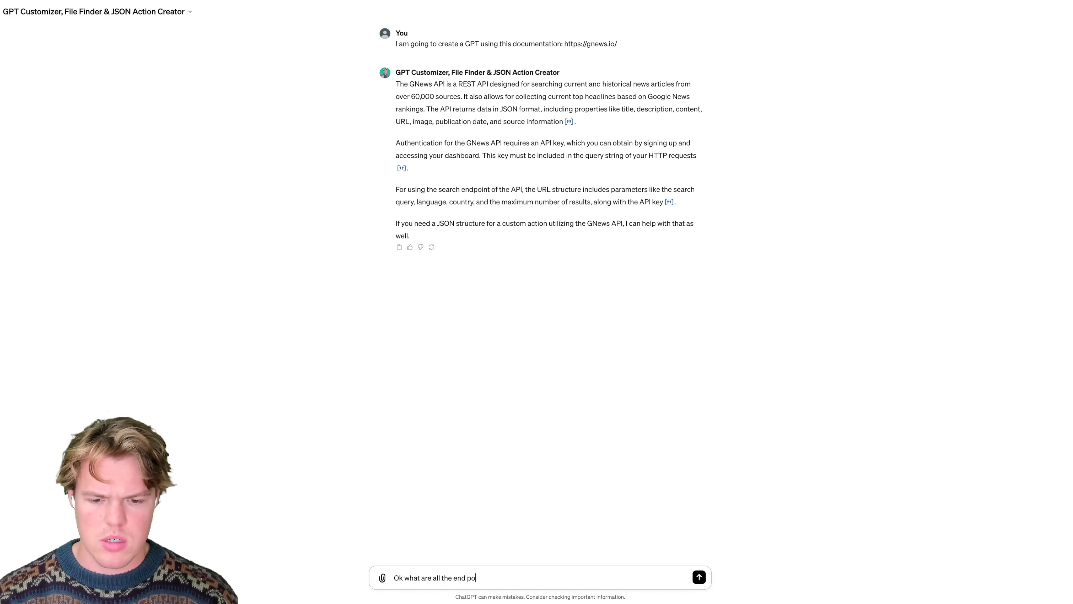
pyautogui.write('ints')
pyautogui.press('Return')
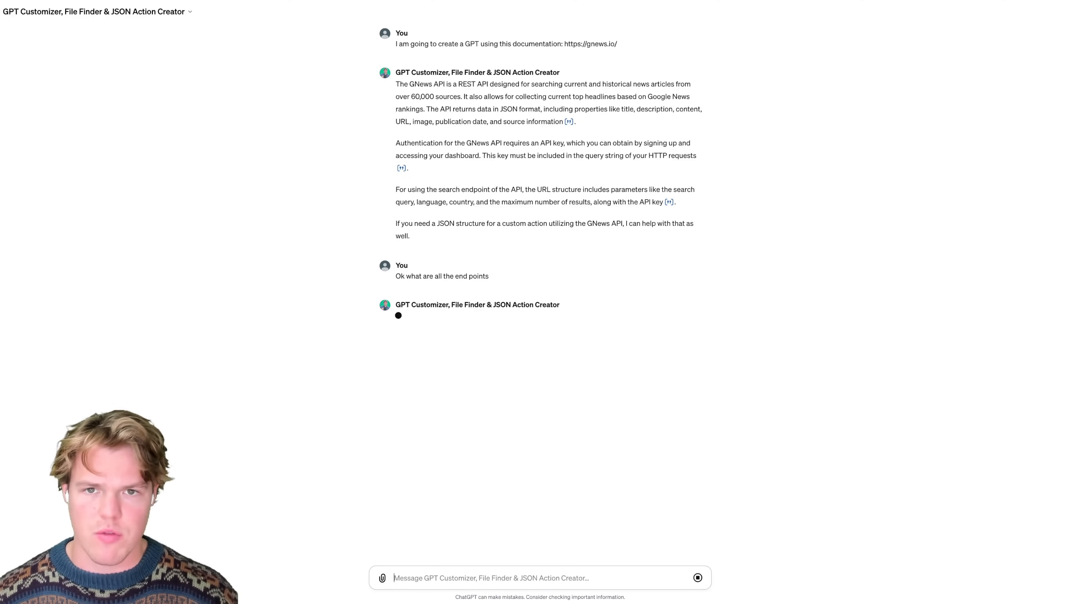
pyautogui.click(465, 2)
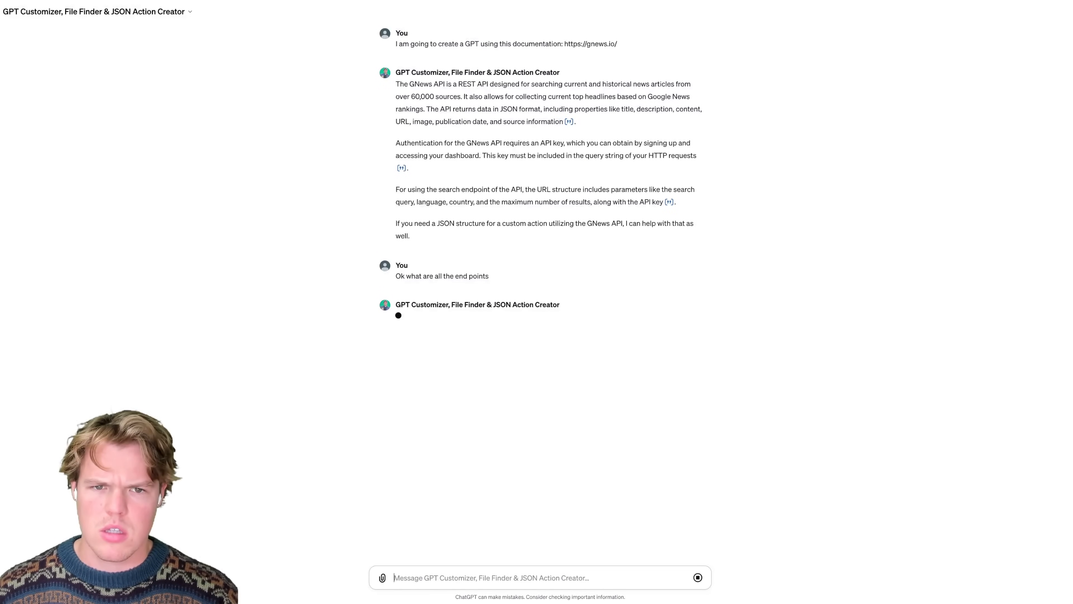
pyautogui.click(698, 577)
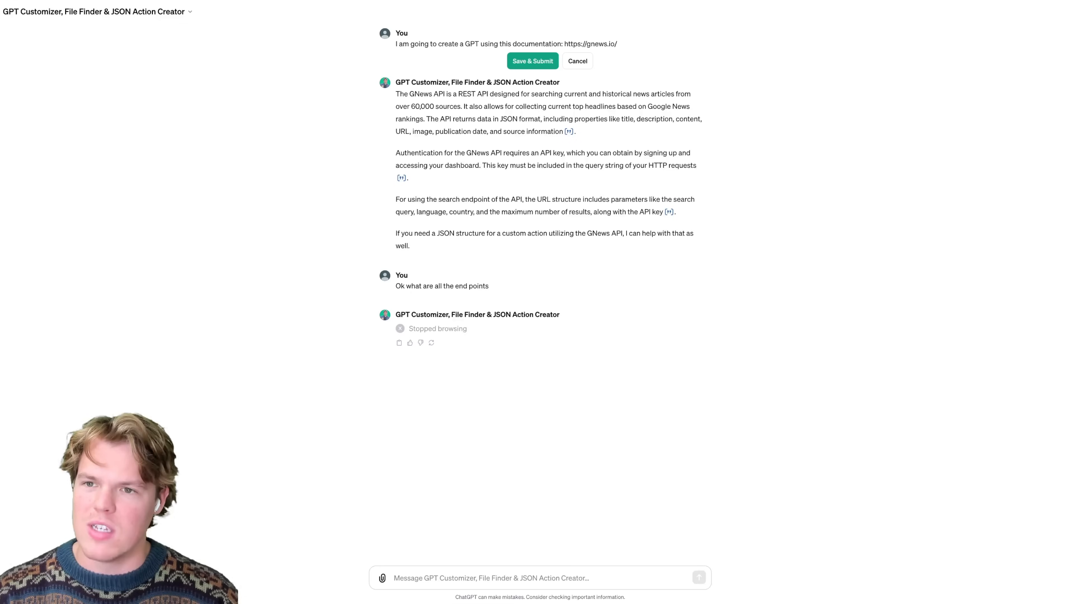
pyautogui.moveTo(565, 44); pyautogui.dragTo(621, 43)
pyautogui.write('https://gnews.io/docs/v4#introduction')
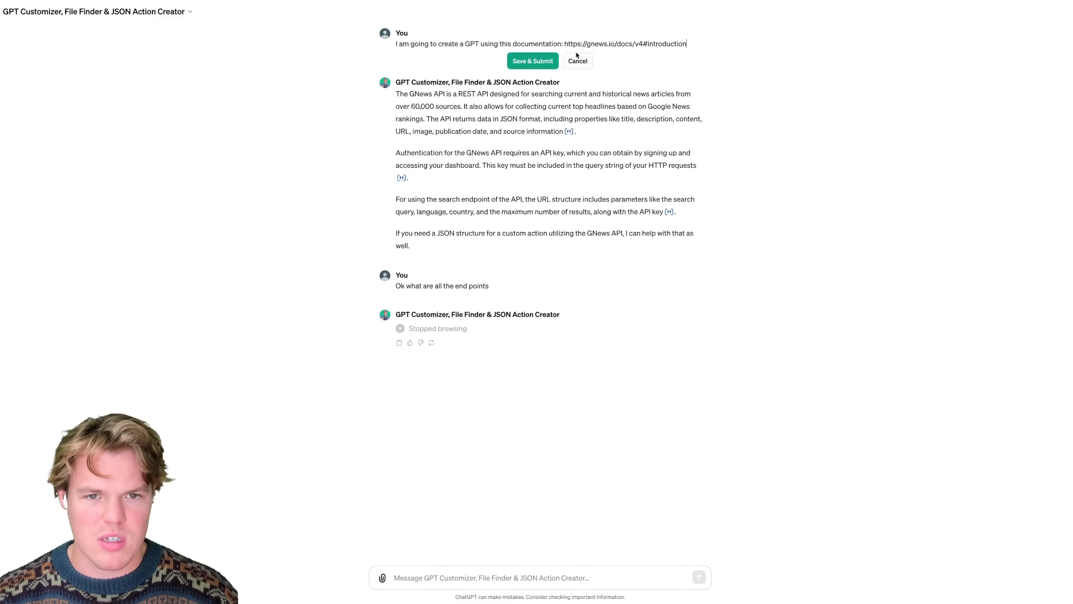
pyautogui.click(533, 61)
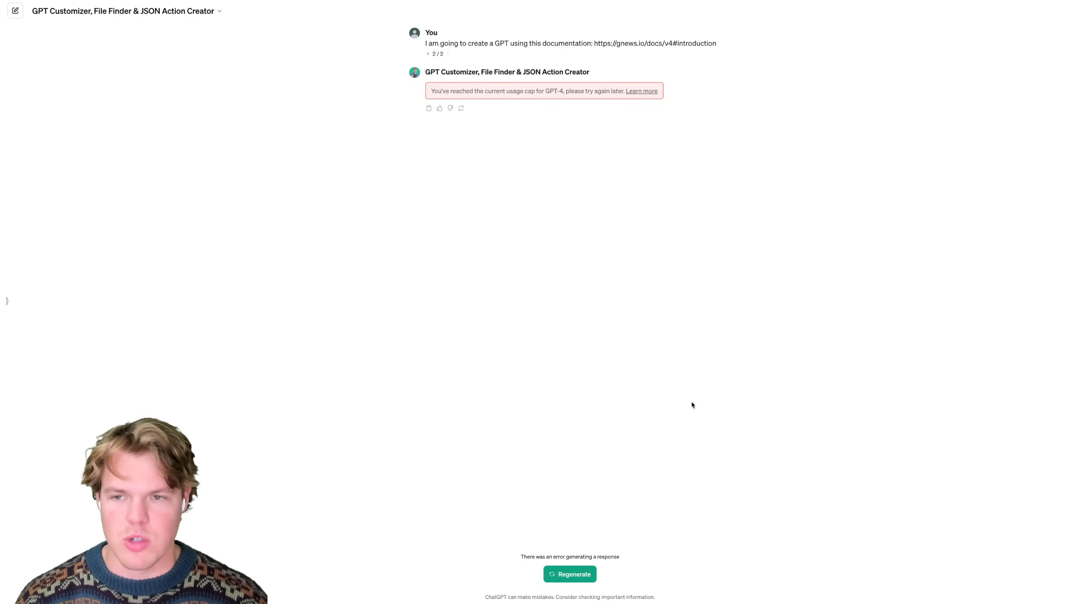
pyautogui.click(570, 574)
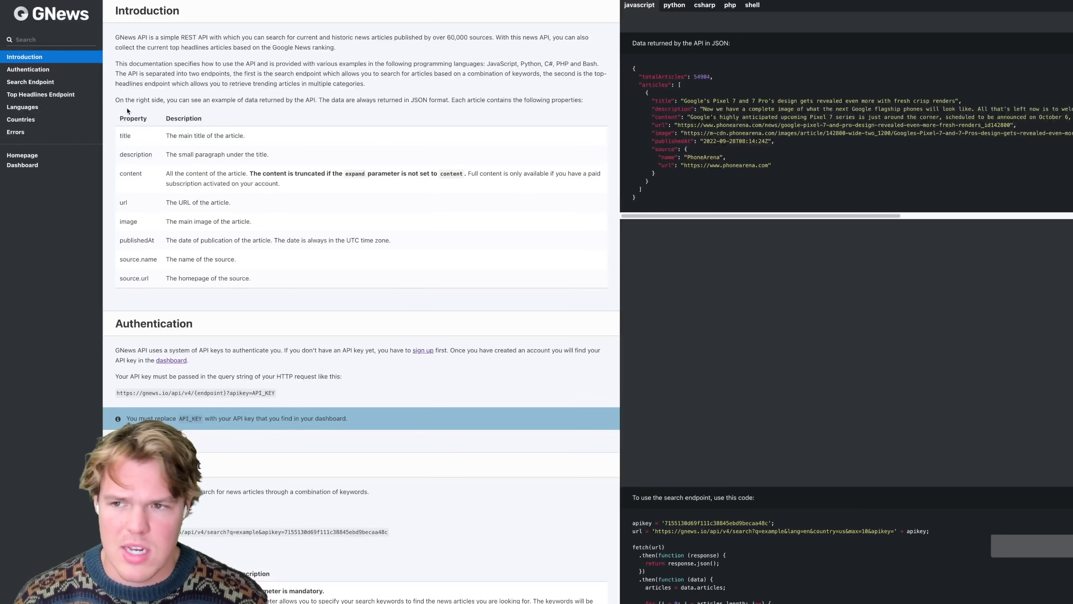
# - Switch to the GNews documentation and examine the Search Endpoint and Top Headlines Endpoint sections
pyautogui.click(56, 84)
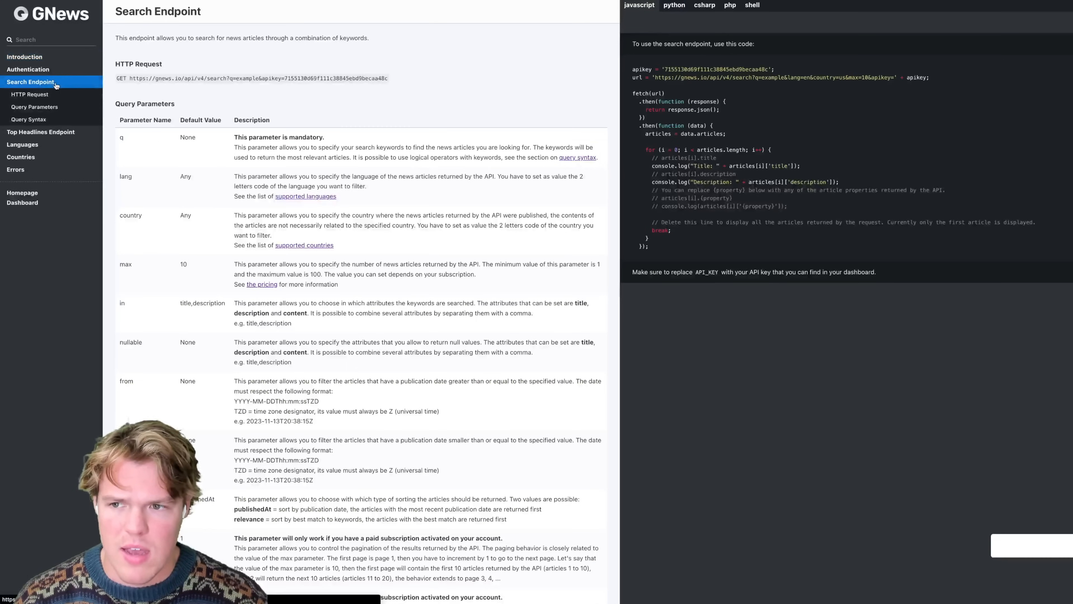
pyautogui.click(55, 132)
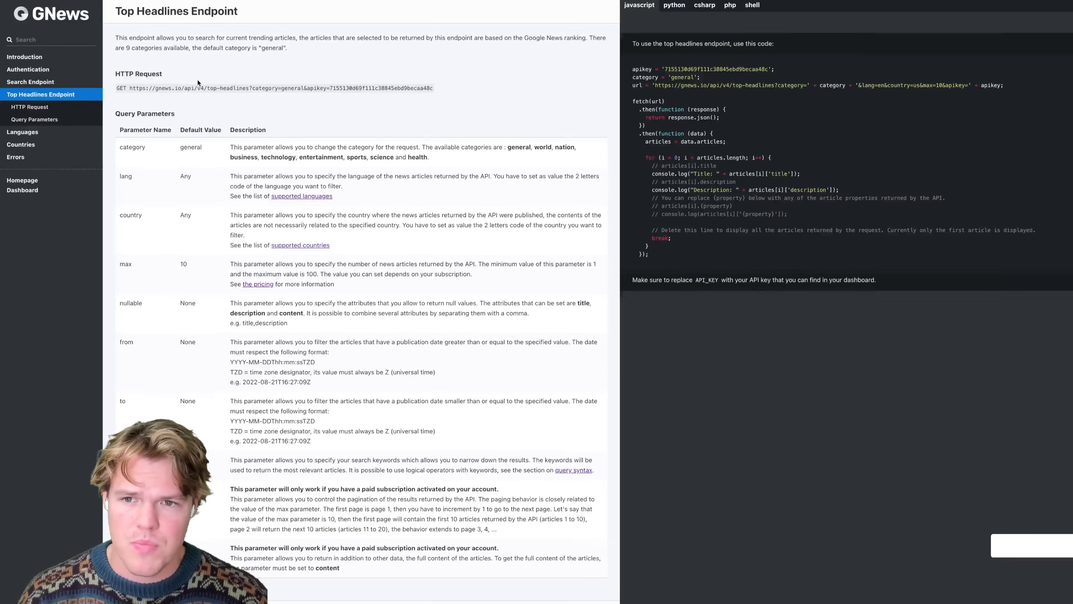
pyautogui.scroll(1, 220, 82)
pyautogui.moveTo(301, 64); pyautogui.dragTo(128, 49)
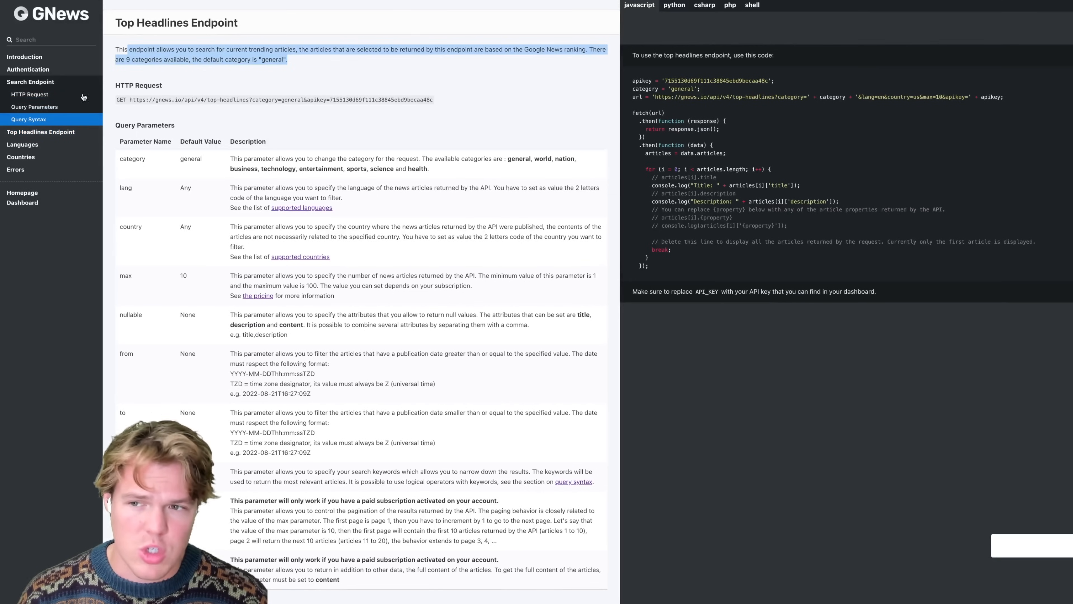
pyautogui.click(48, 72)
pyautogui.click(33, 82)
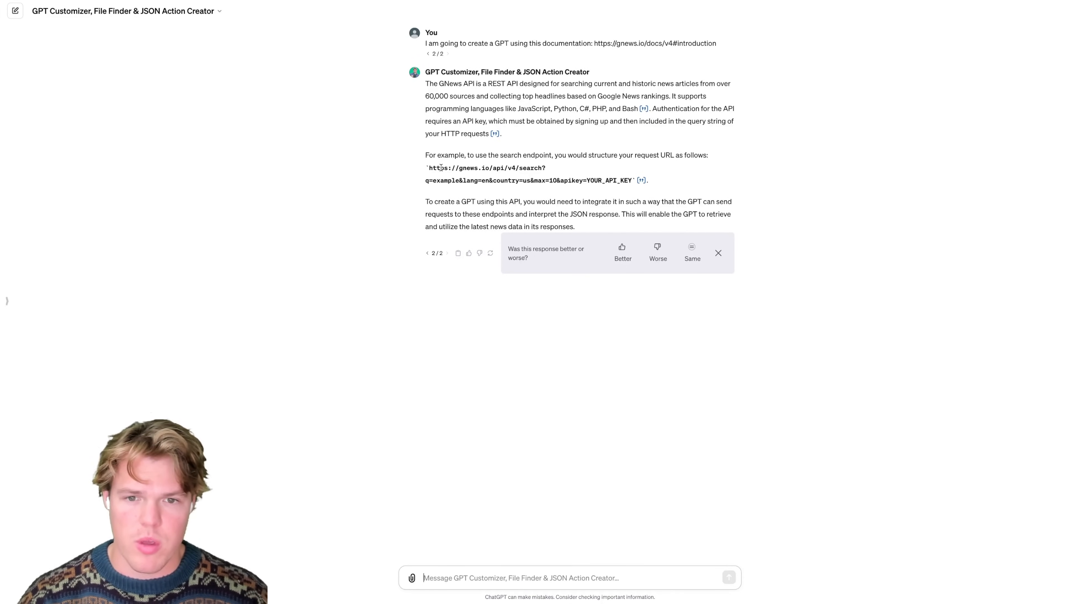
# - Back in the GPT chat, send "Ok perfect lets go ahead and use the search end point, please give me the OpenAI schema"
pyautogui.click(552, 572)
pyautogui.write('Ok pe')
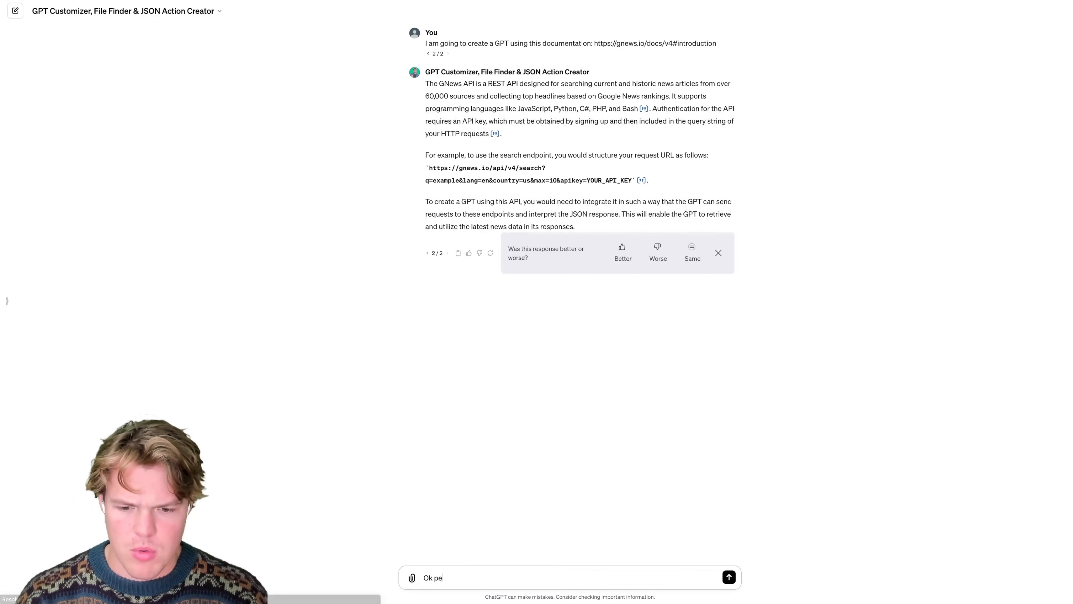
pyautogui.write('rfect lets go ahe')
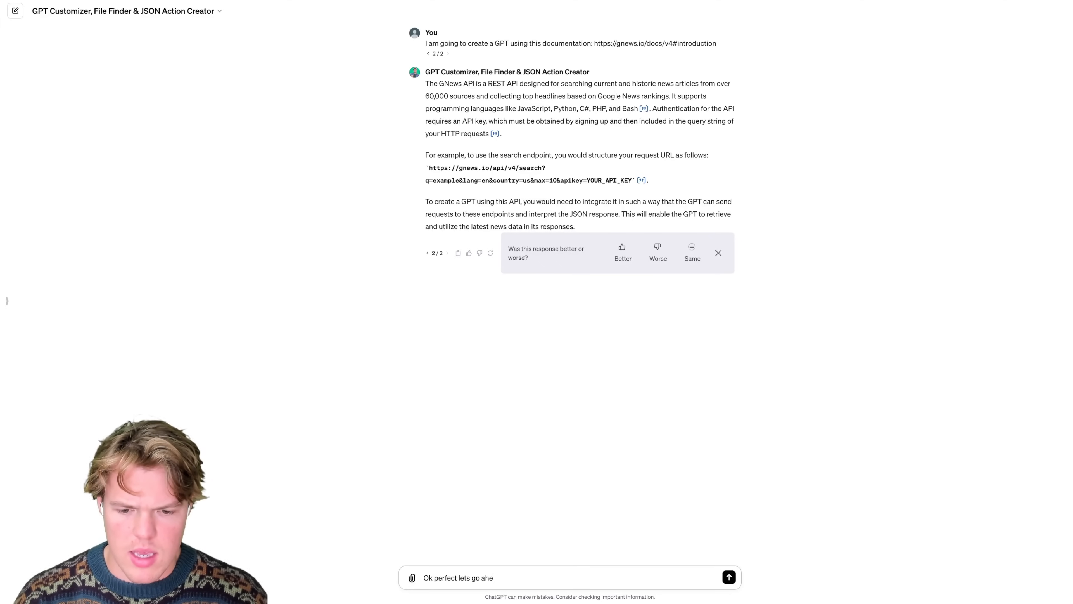
pyautogui.write('ad and use the ')
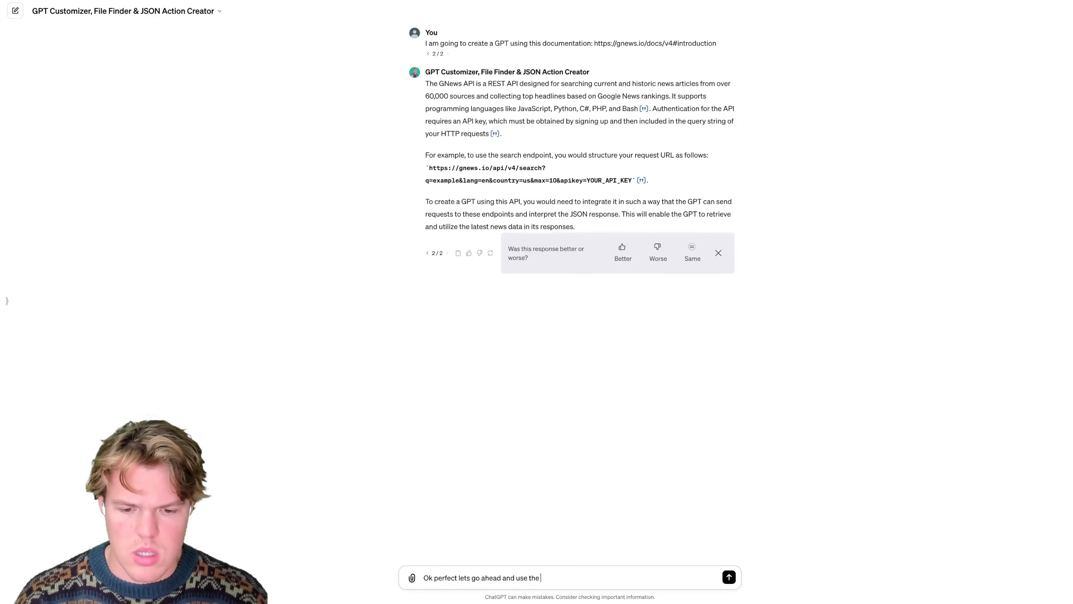
pyautogui.write('search end point')
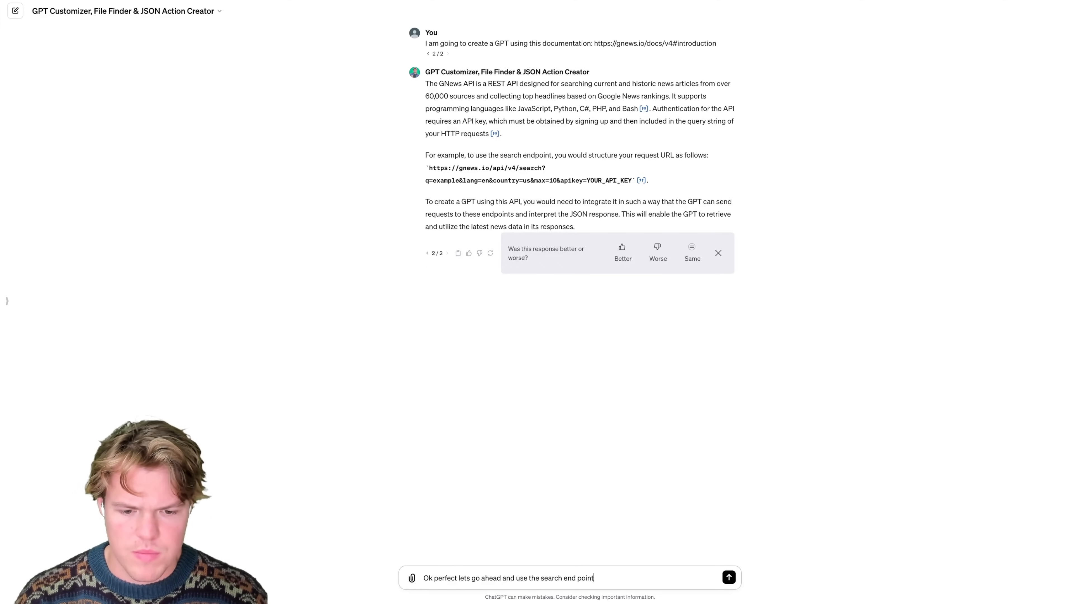
pyautogui.write(', please')
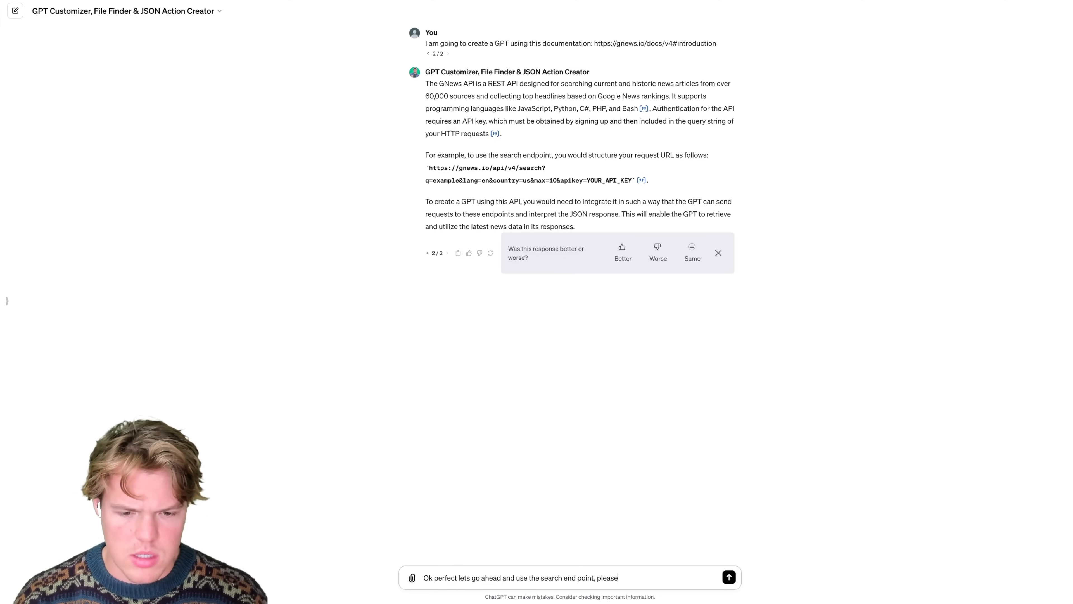
pyautogui.write(' give me the cu')
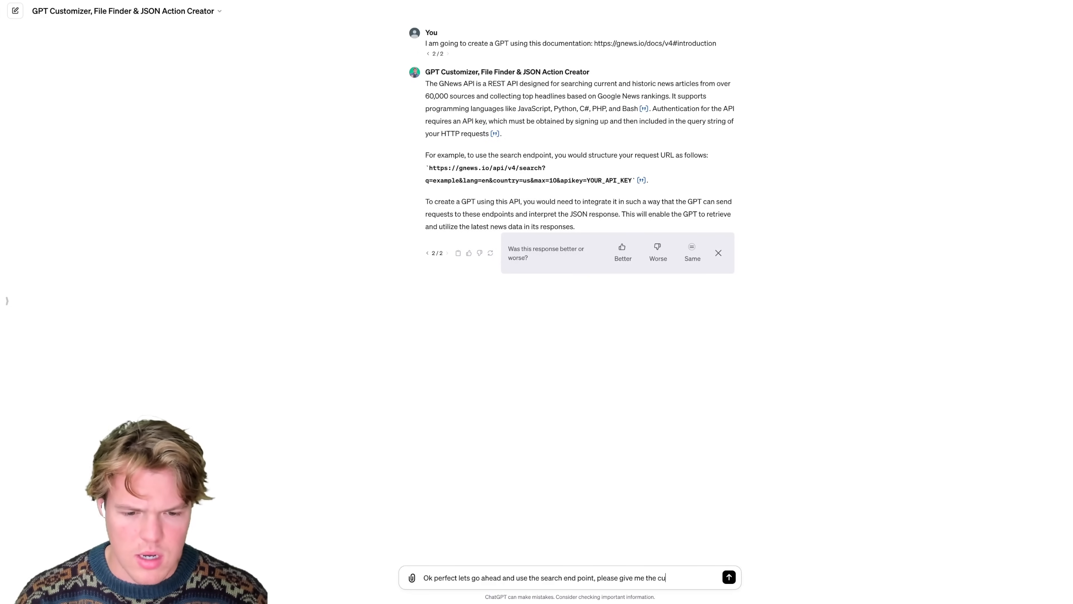
pyautogui.write('stom i')
pyautogui.press('BackSpace')
pyautogui.press('BackSpace')
pyautogui.press('BackSpace')
pyautogui.press('BackSpace')
pyautogui.press('BackSpace')
pyautogui.press('BackSpace')
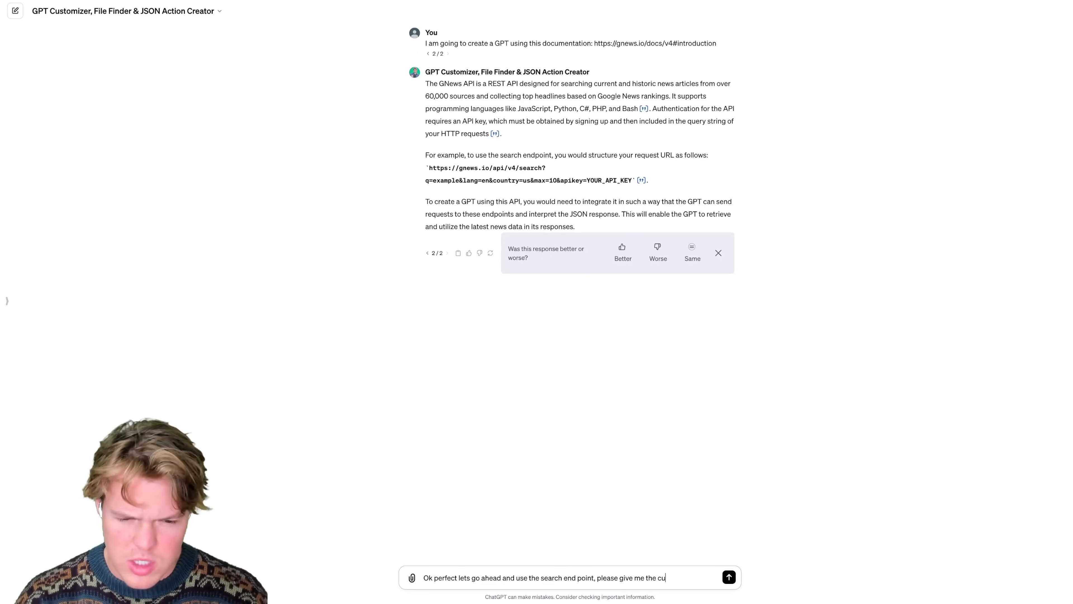
pyautogui.write('Opn')
pyautogui.press('BackSpace')
pyautogui.write('enAI S')
pyautogui.press('BackSpace')
pyautogui.write('schema')
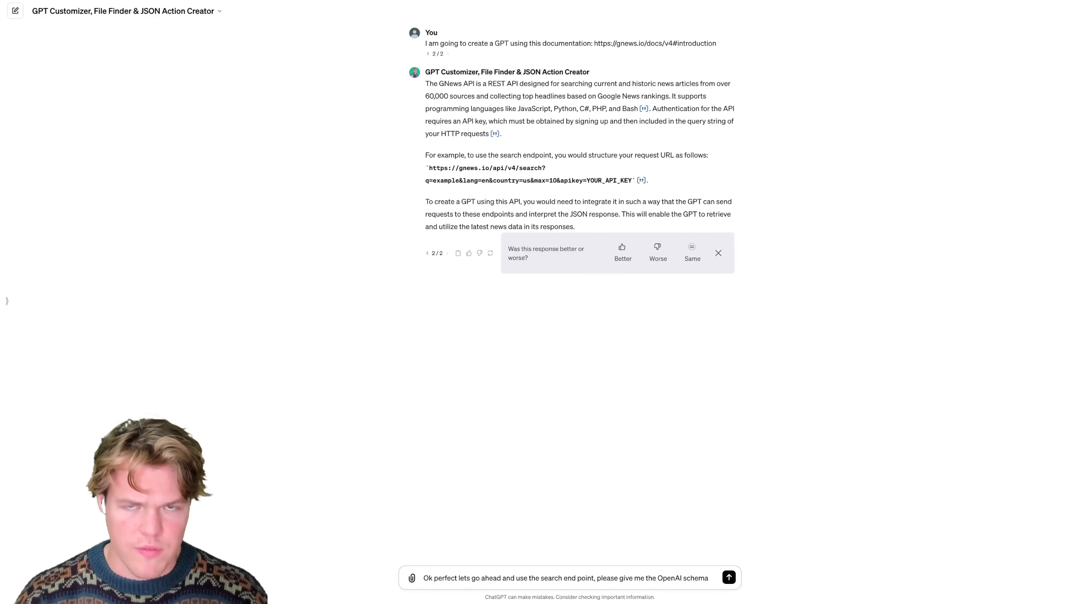
pyautogui.press('Return')
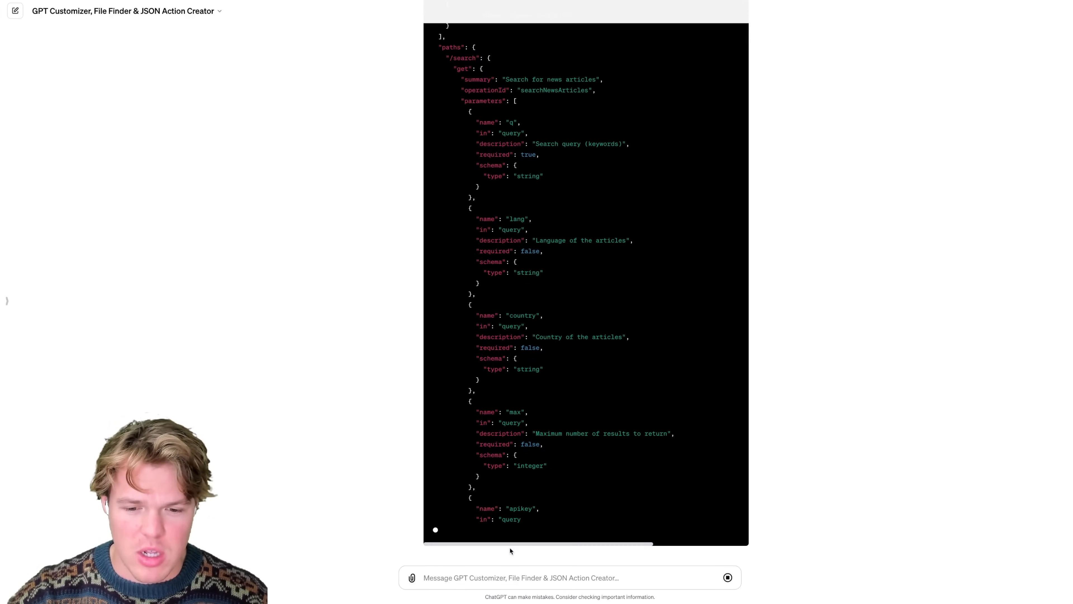
pyautogui.write('//')
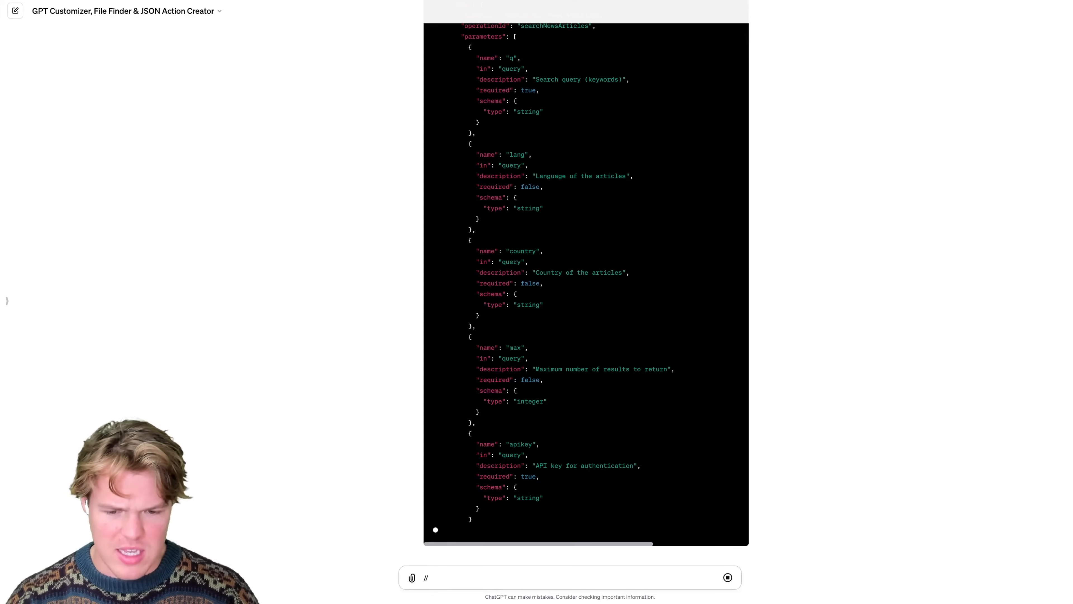
pyautogui.write('. Exp')
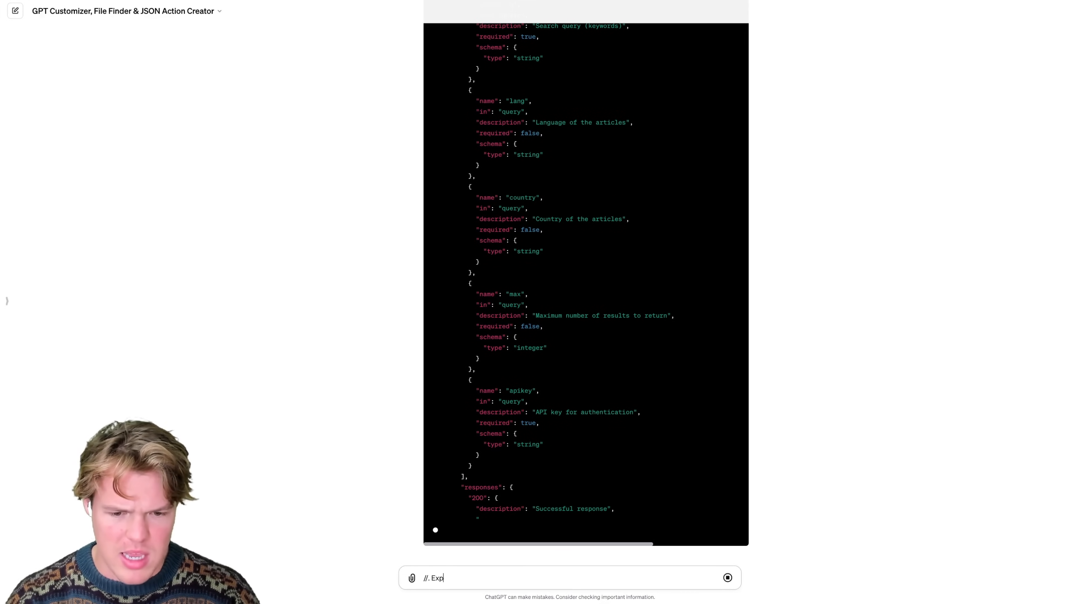
pyautogui.write('laimes')
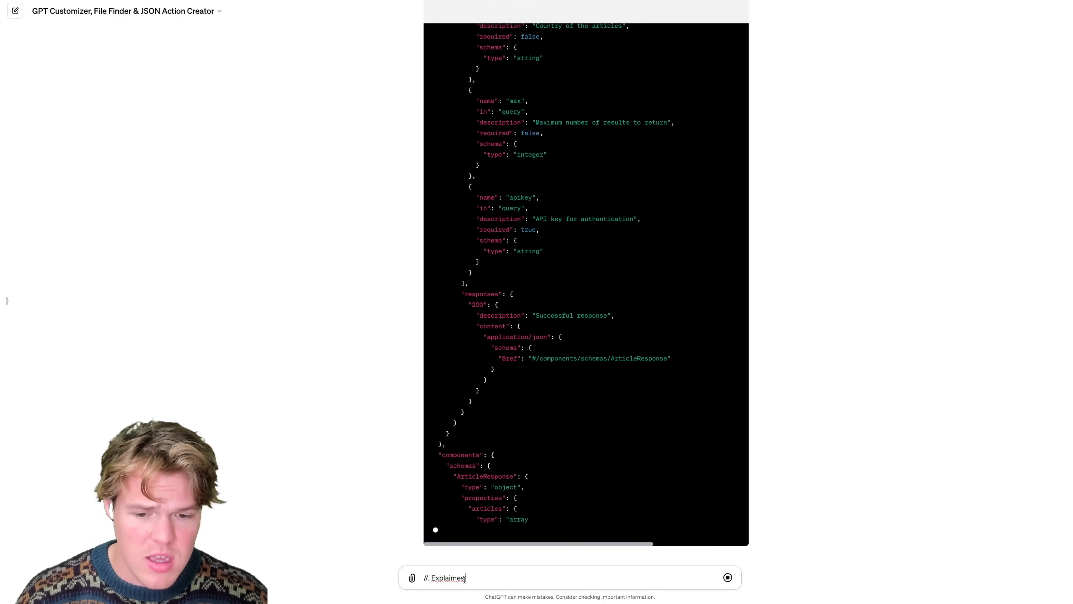
pyautogui.tripleClick(465, 578)
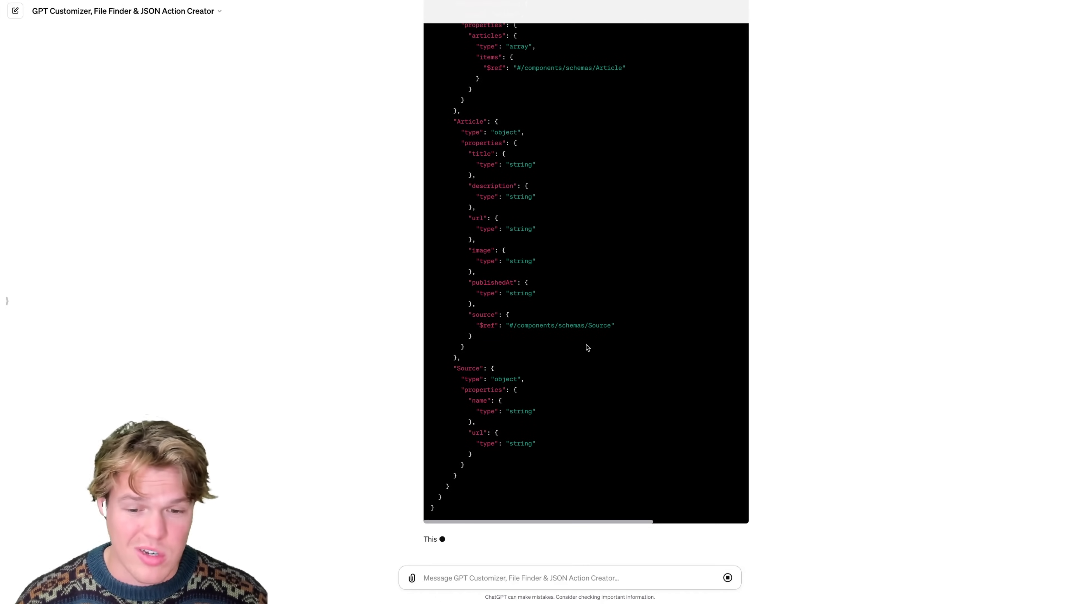
# - Review the generated JSON schema from the API key parameter down to the Source definition
pyautogui.scroll(8, 588, 347)
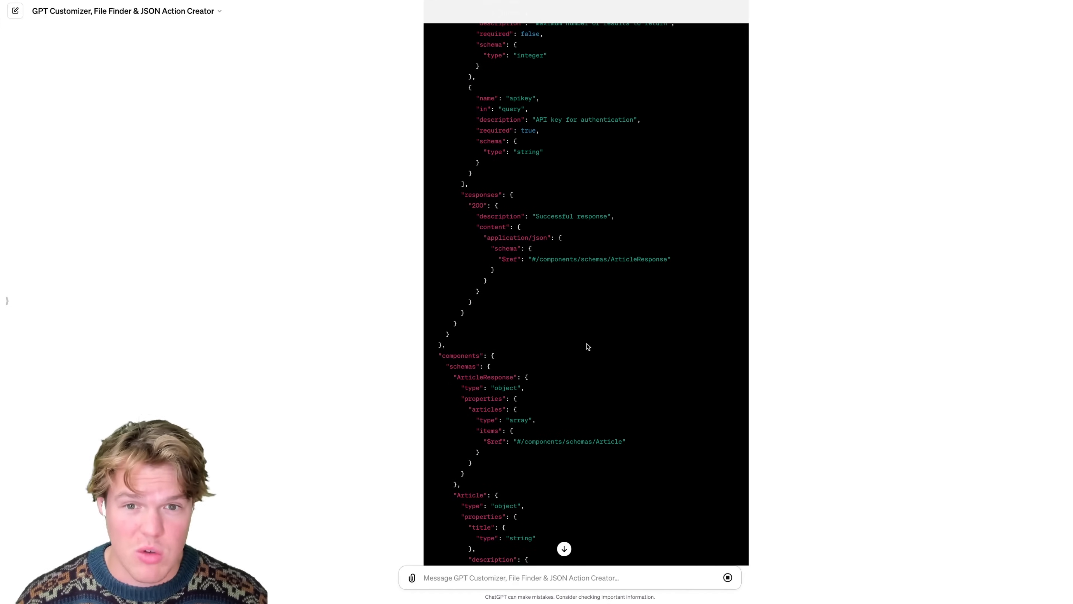
pyautogui.scroll(-10, 587, 347)
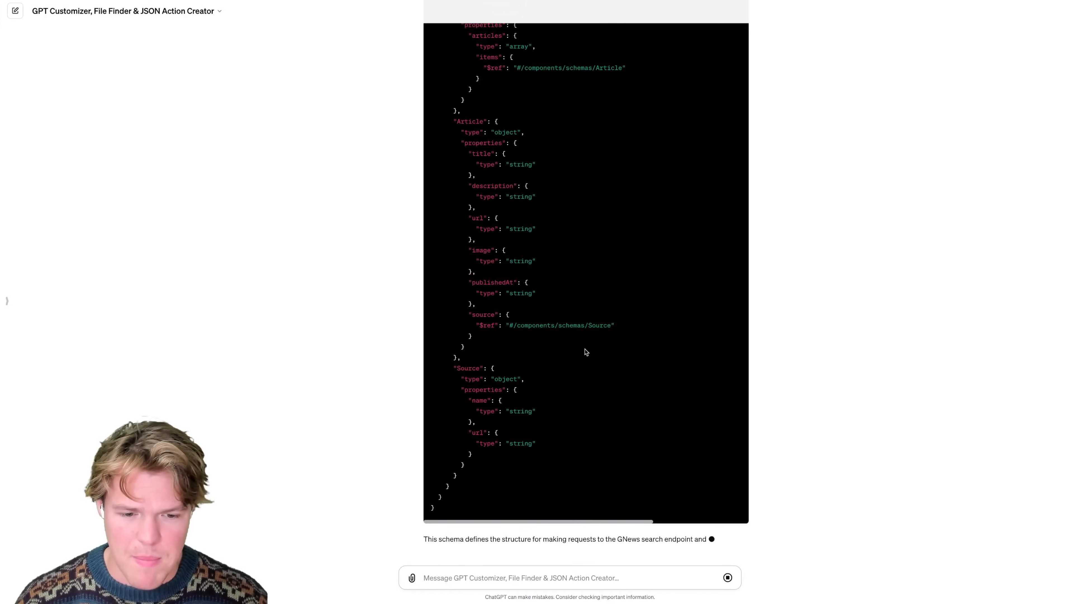
# - Copy the generated JSON schema, and turn off Web Browsing and DALL·E Image Generation in the new GPT's configuration
pyautogui.scroll(20, 600, 342)
pyautogui.click(723, 169)
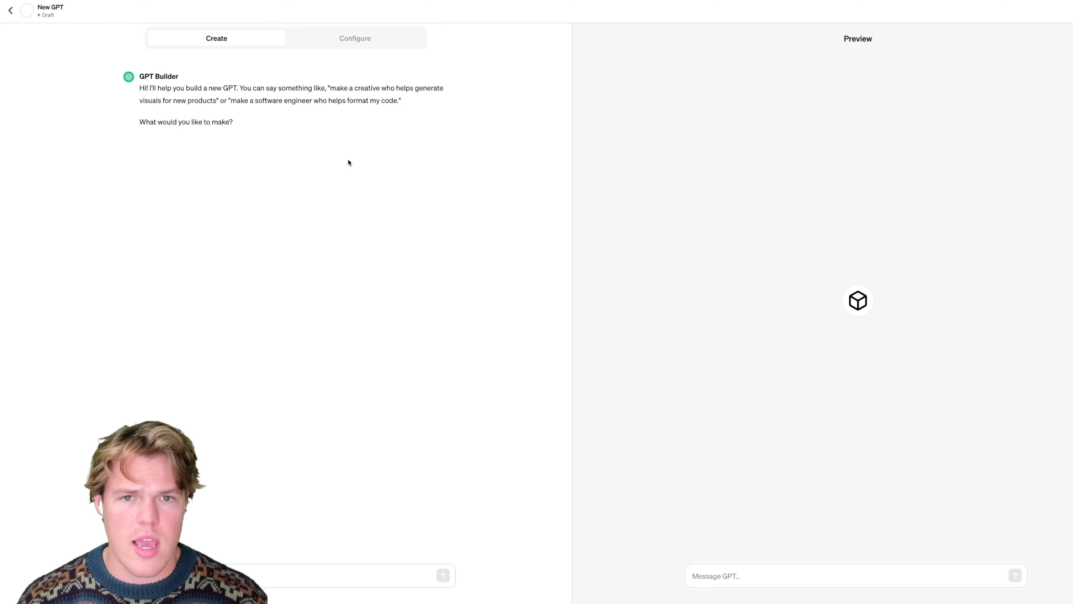
pyautogui.click(366, 43)
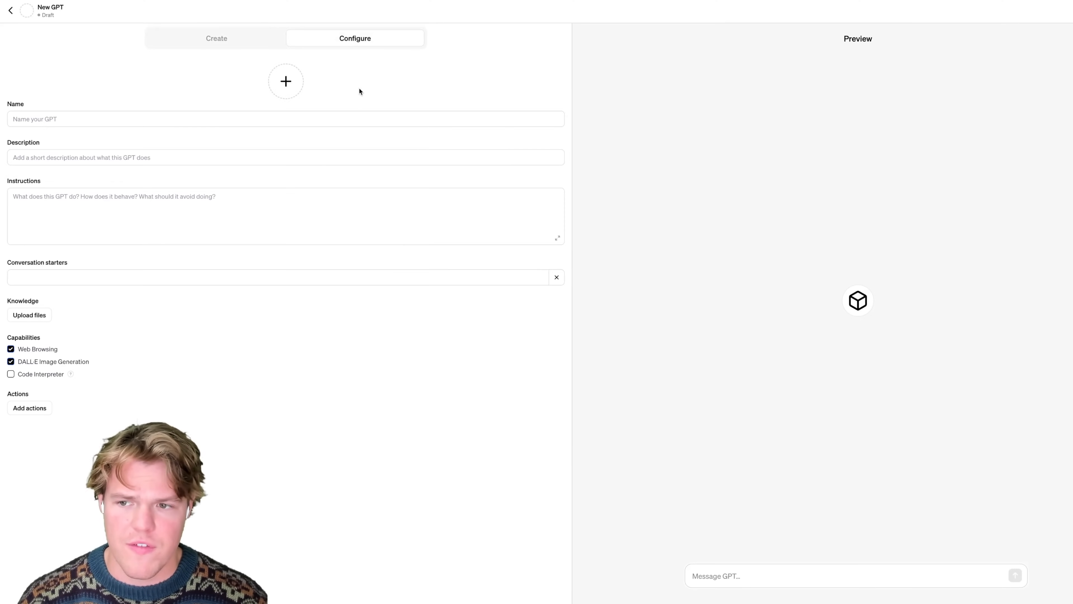
pyautogui.click(22, 349)
pyautogui.click(21, 362)
pyautogui.click(286, 327)
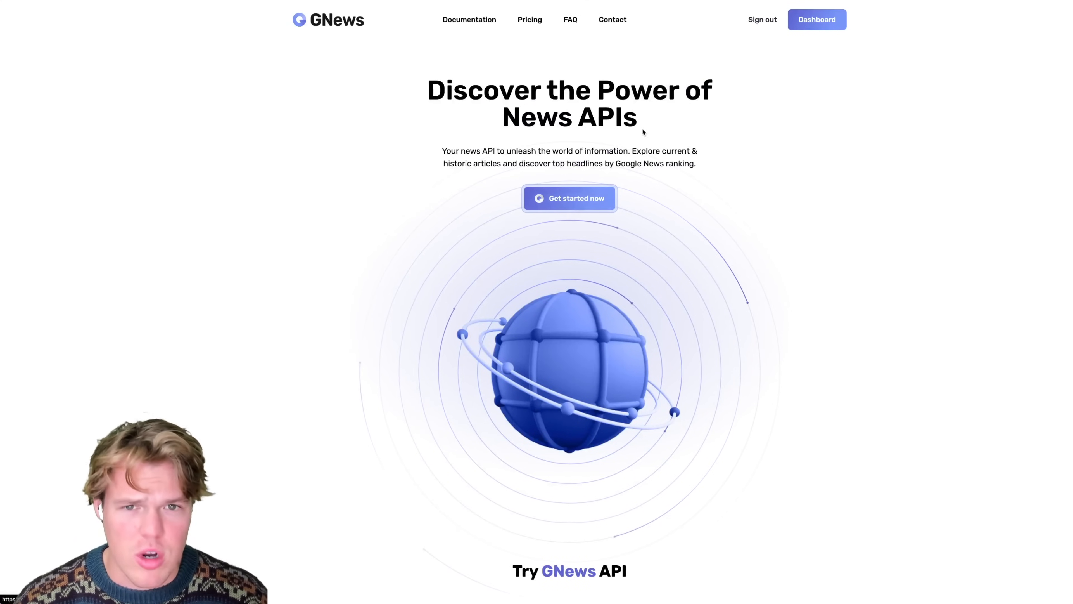
# - Open the GNews dashboard and examine the API key area and the request usage figures
pyautogui.click(827, 22)
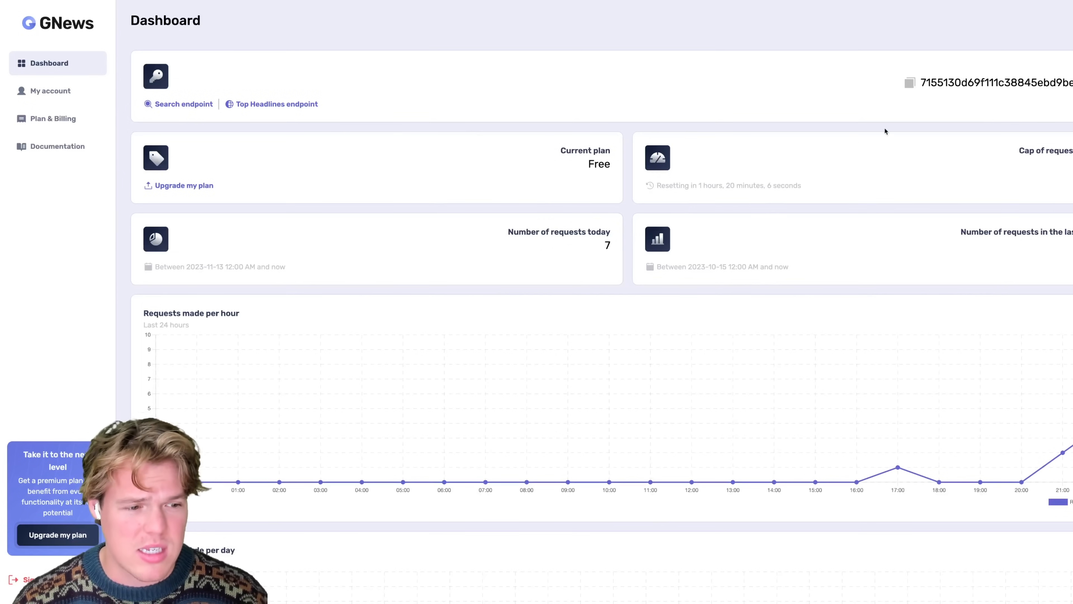
pyautogui.moveTo(955, 81); pyautogui.dragTo(1016, 98)
pyautogui.click(1003, 103)
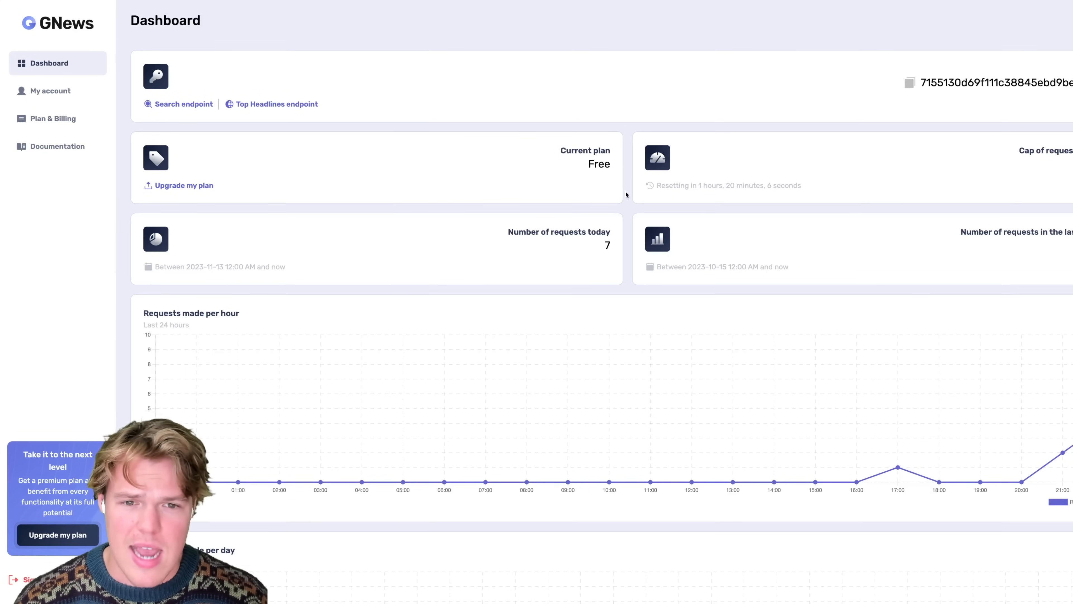
pyautogui.scroll(-3, 659, 249)
pyautogui.scroll(1, 663, 249)
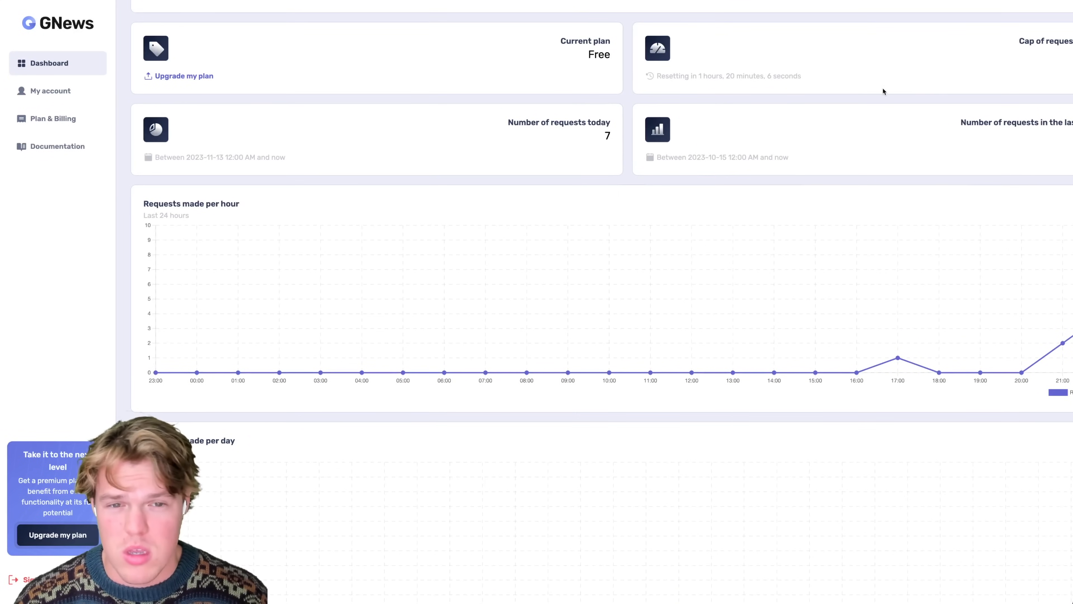
pyautogui.scroll(3, 883, 92)
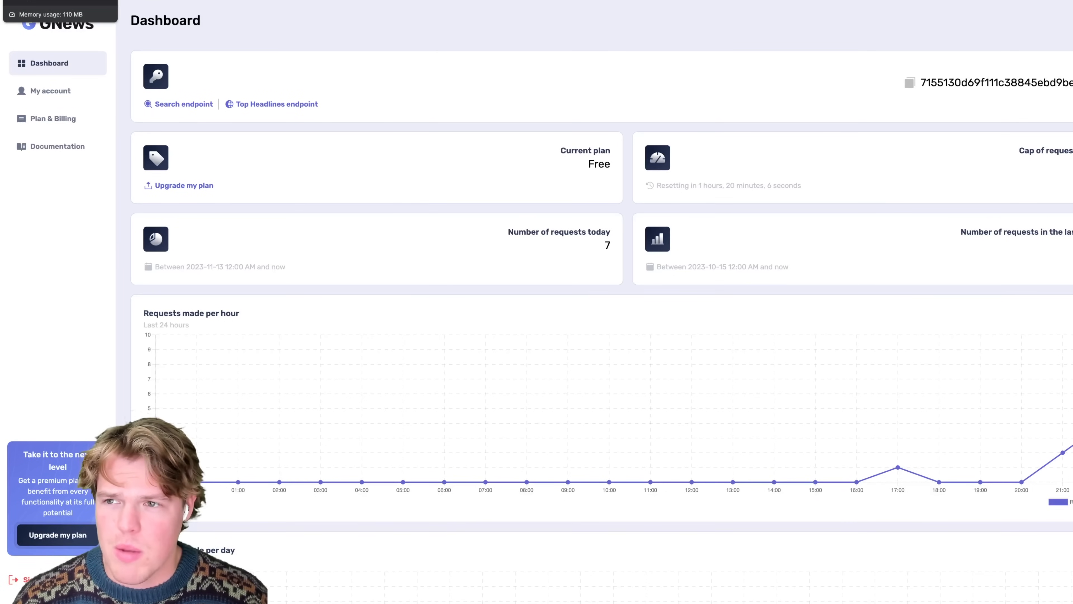
# - Copy the JSON schema from the helper GPT chat and paste it as the schema of a new action in the draft GPT
pyautogui.click(72, 0)
pyautogui.click(714, 170)
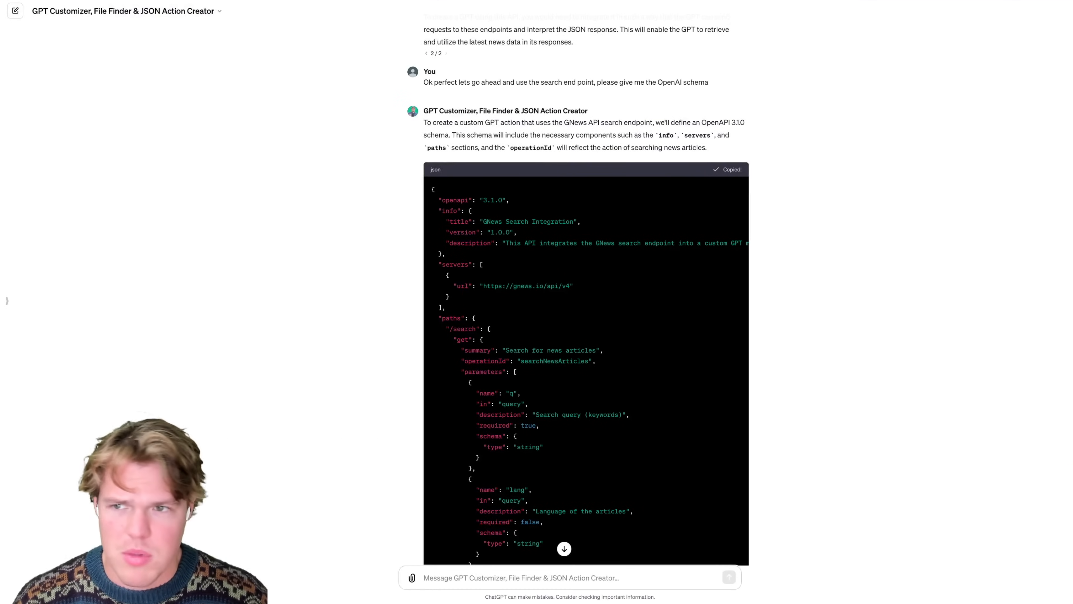
pyautogui.click(169, 0)
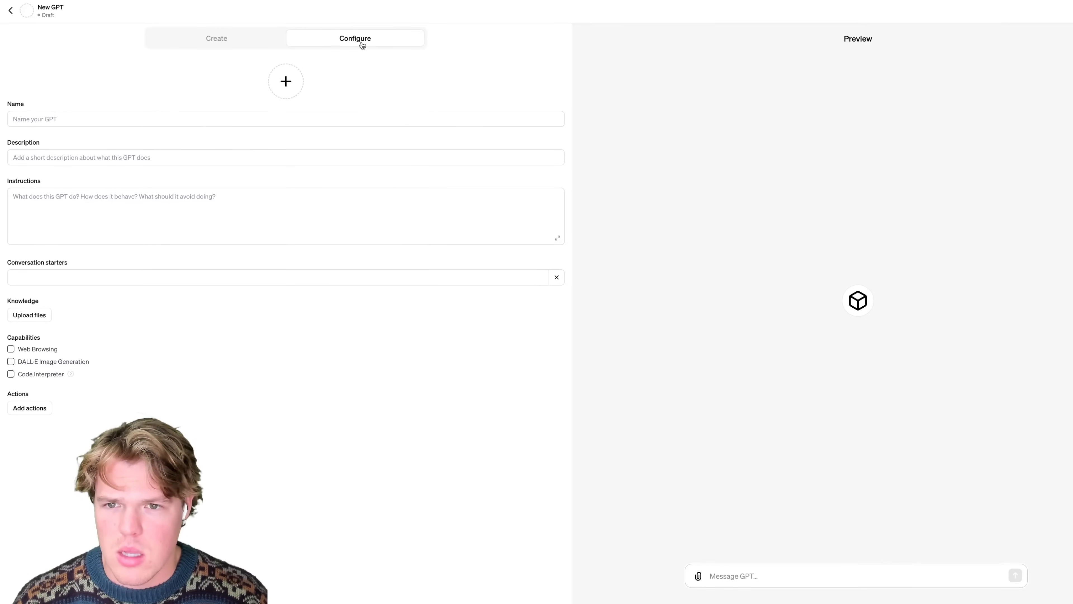
pyautogui.click(42, 408)
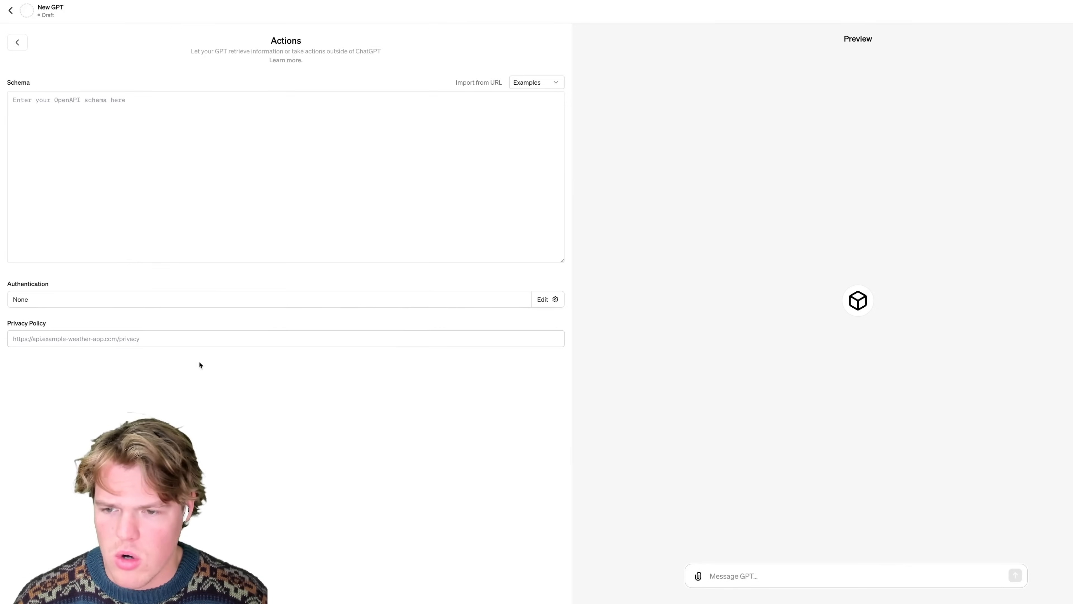
pyautogui.click(275, 154)
pyautogui.hotkey('ctrl', 'v')
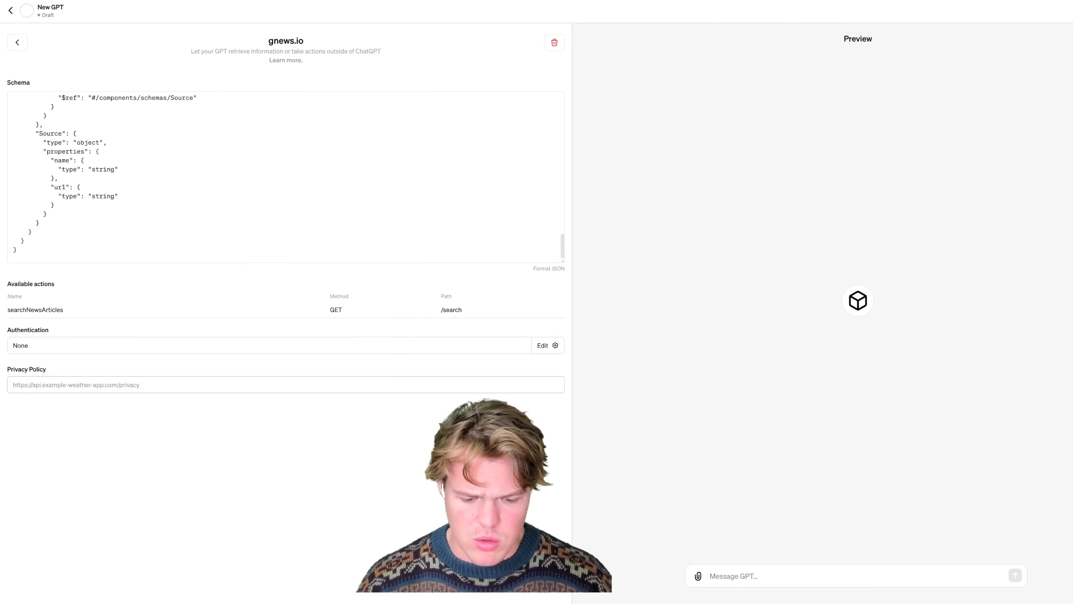
# - Set the action's authentication to API Key, paste the API key copied from the GNews dashboard with Basic auth type, and save
pyautogui.click(554, 346)
pyautogui.click(523, 311)
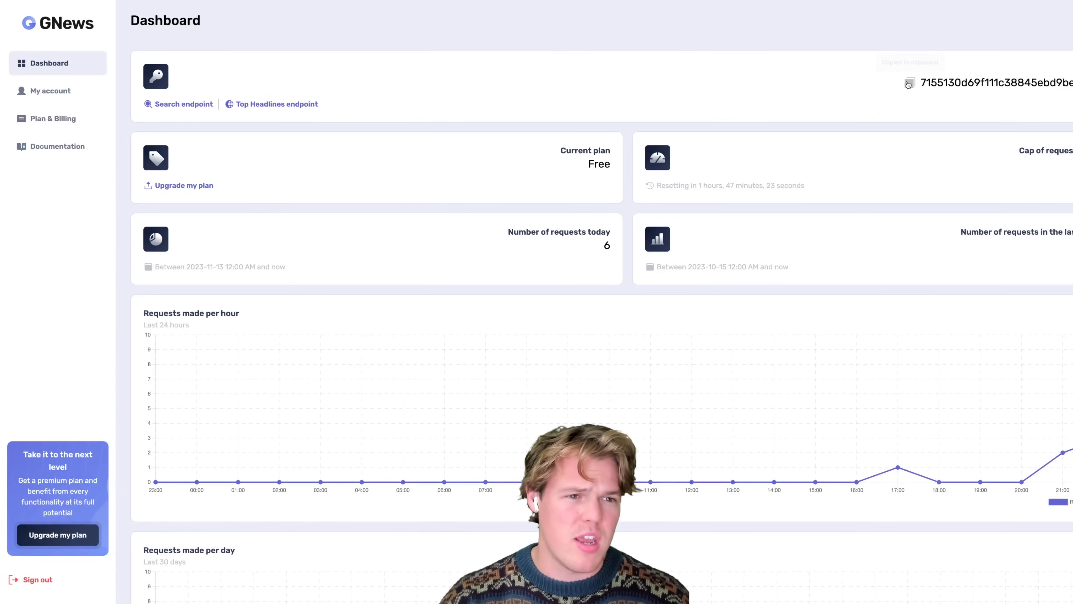
pyautogui.click(909, 83)
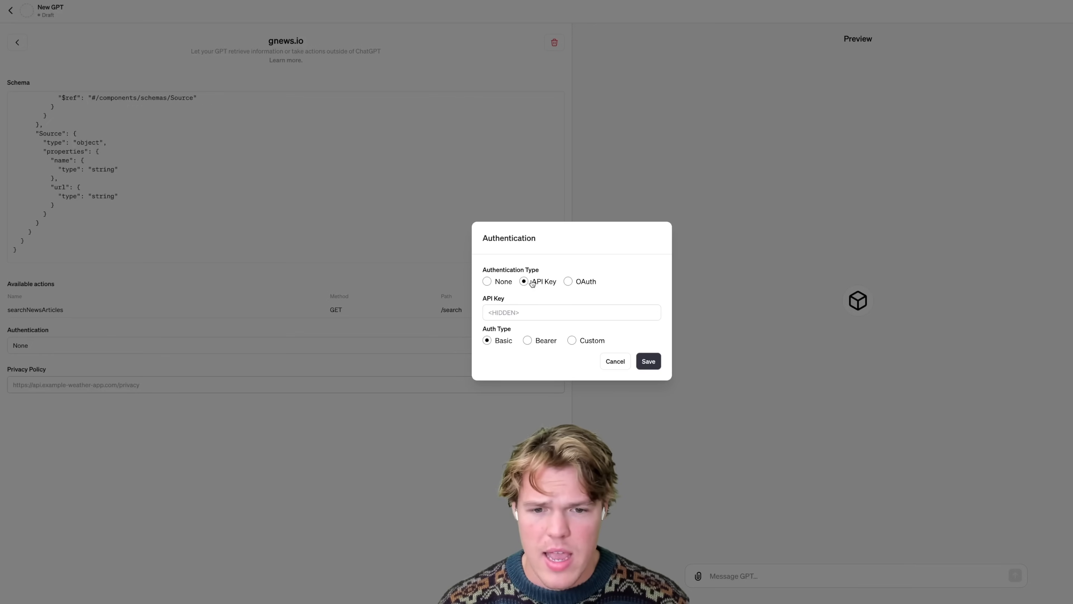
pyautogui.click(542, 312)
pyautogui.hotkey('ctrl', 'v')
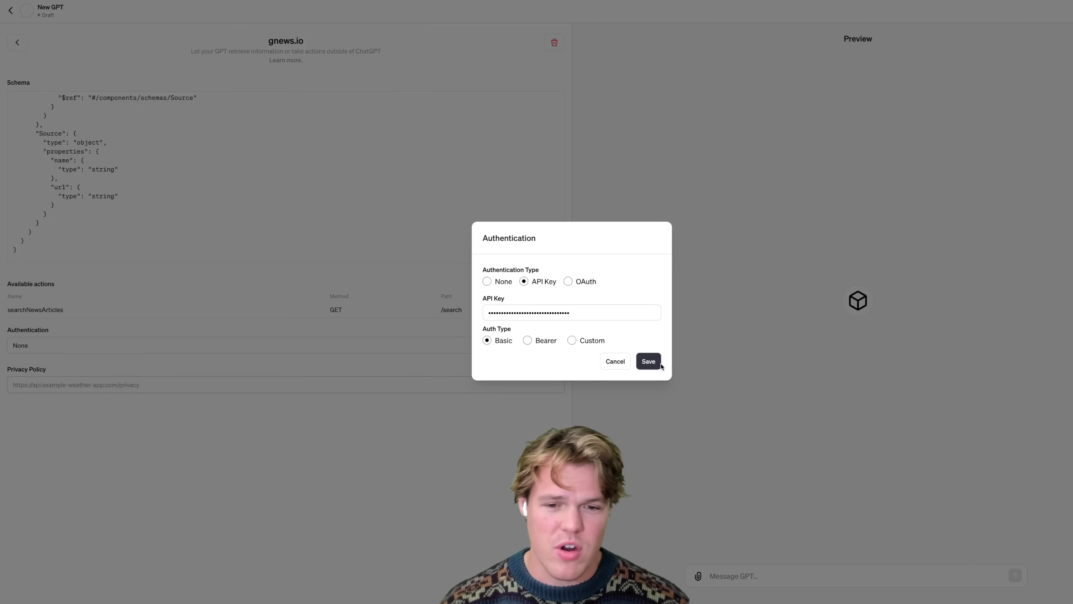
pyautogui.click(649, 361)
# - Reopen the action's authentication settings and look through the Bearer, OAuth and Custom options, ending on API Key with Basic auth type
pyautogui.click(555, 346)
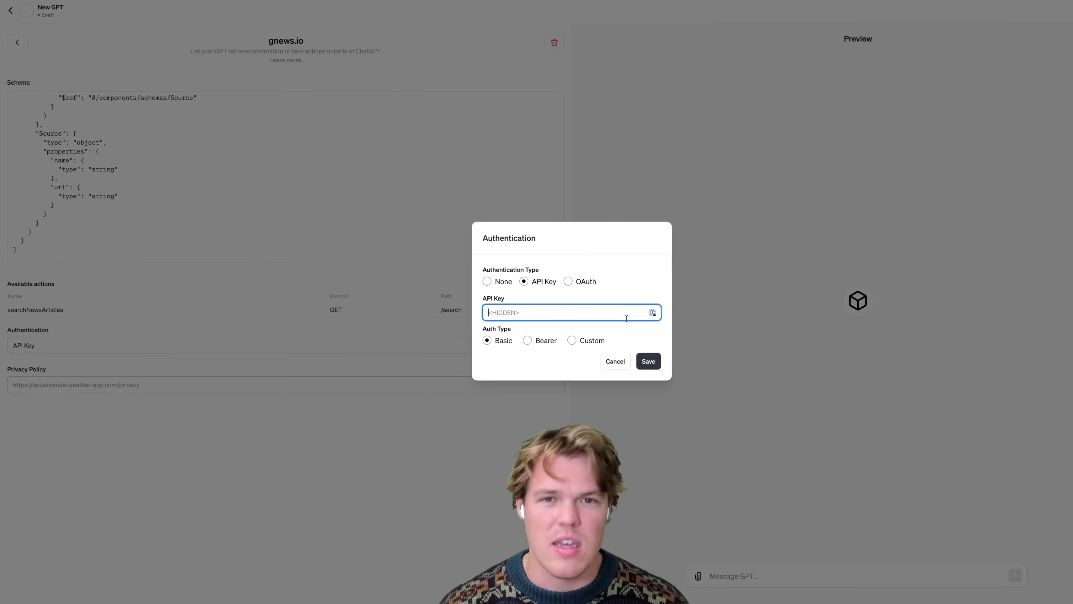
pyautogui.click(539, 328)
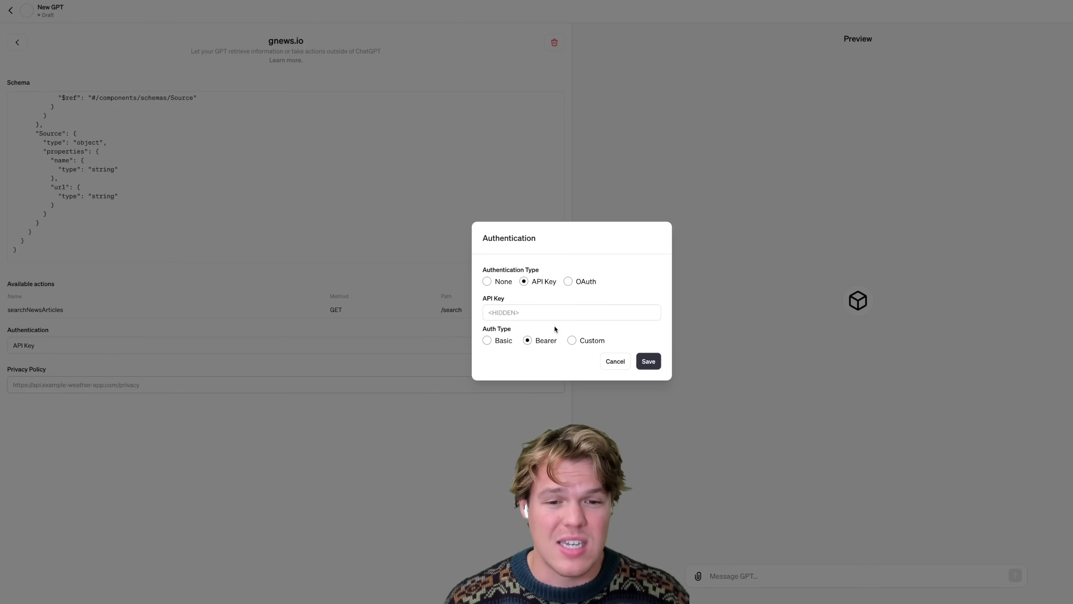
pyautogui.click(568, 282)
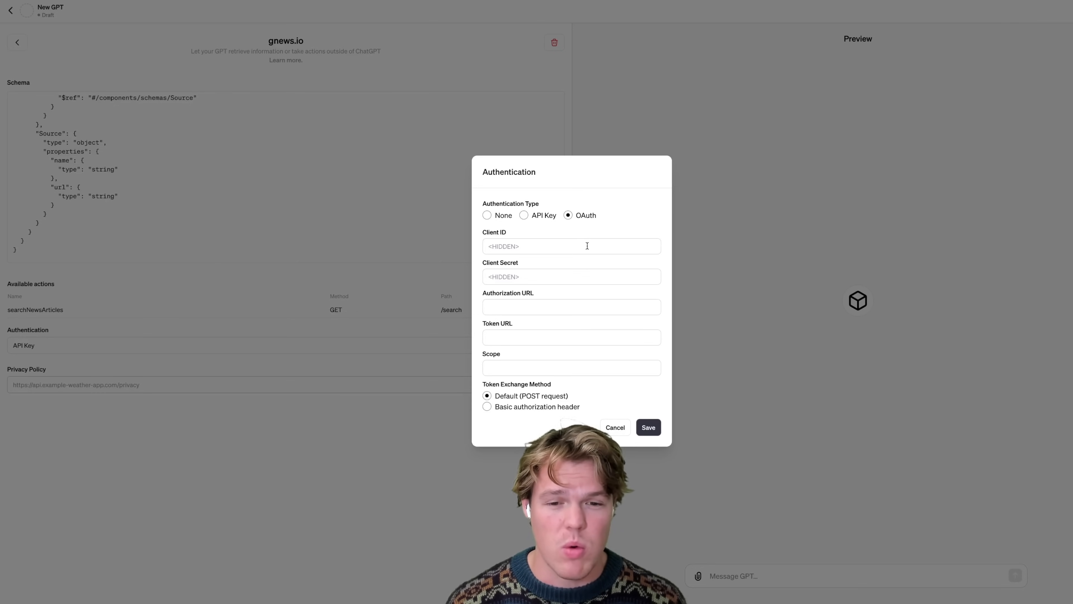
pyautogui.click(536, 216)
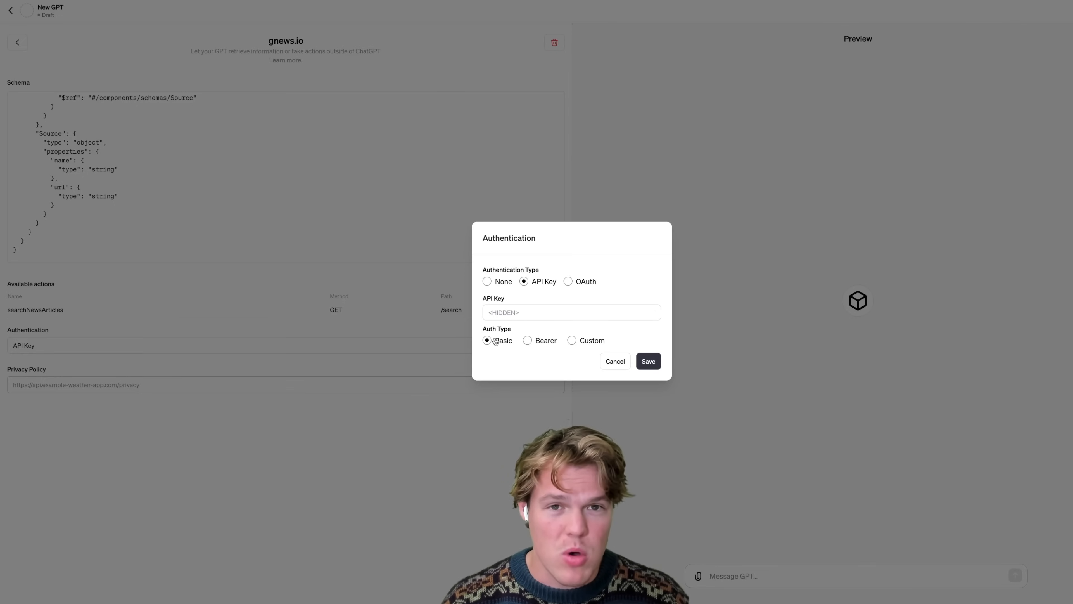
pyautogui.click(572, 340)
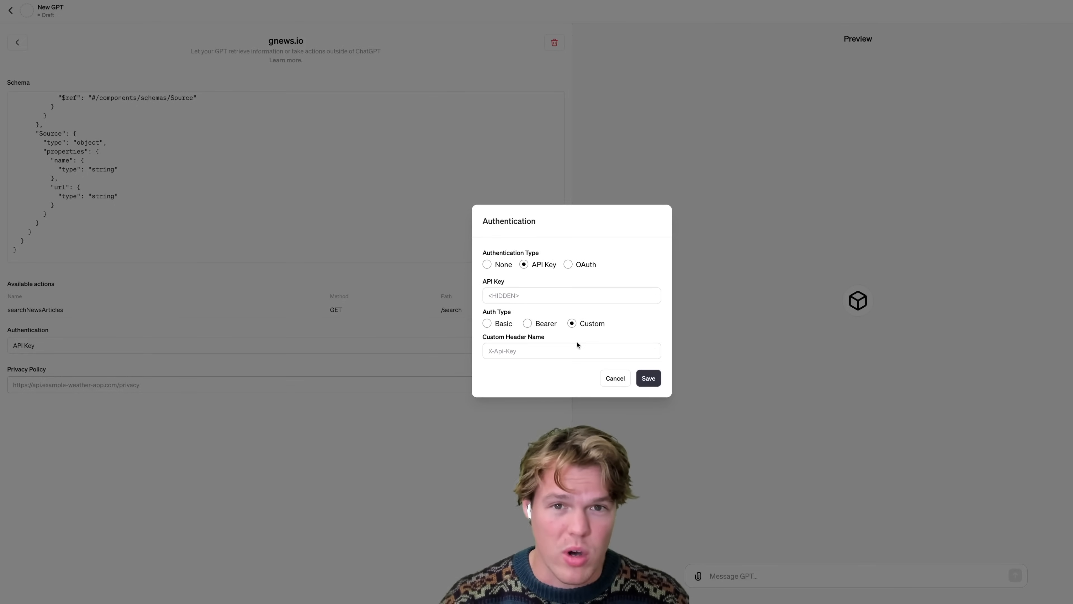
pyautogui.click(487, 324)
pyautogui.click(508, 315)
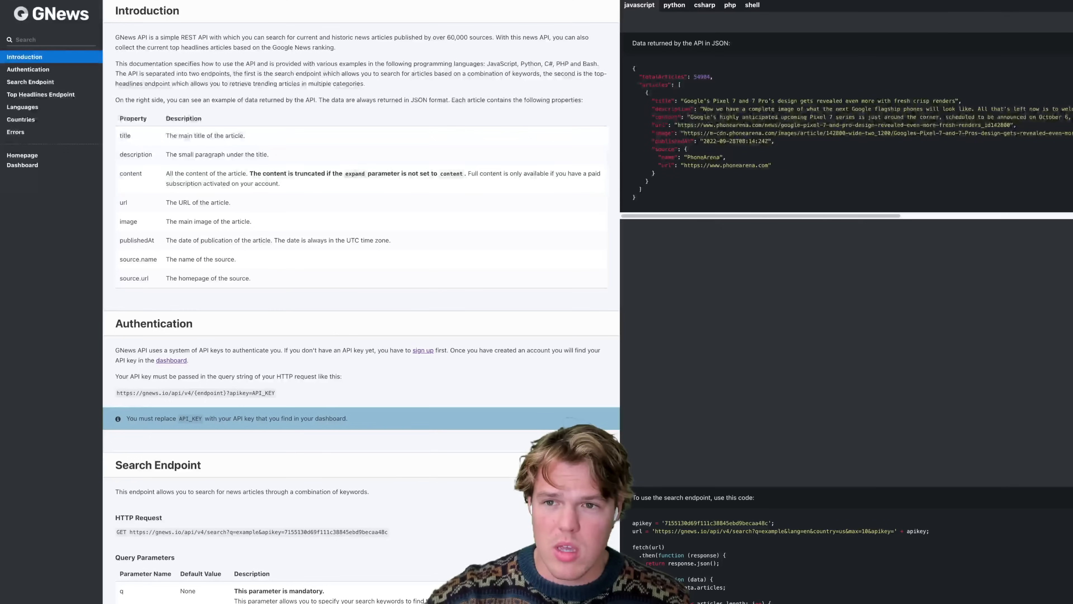
# - Check the Authentication section of the GNews documentation for how the API key must be passed
pyautogui.click(71, 70)
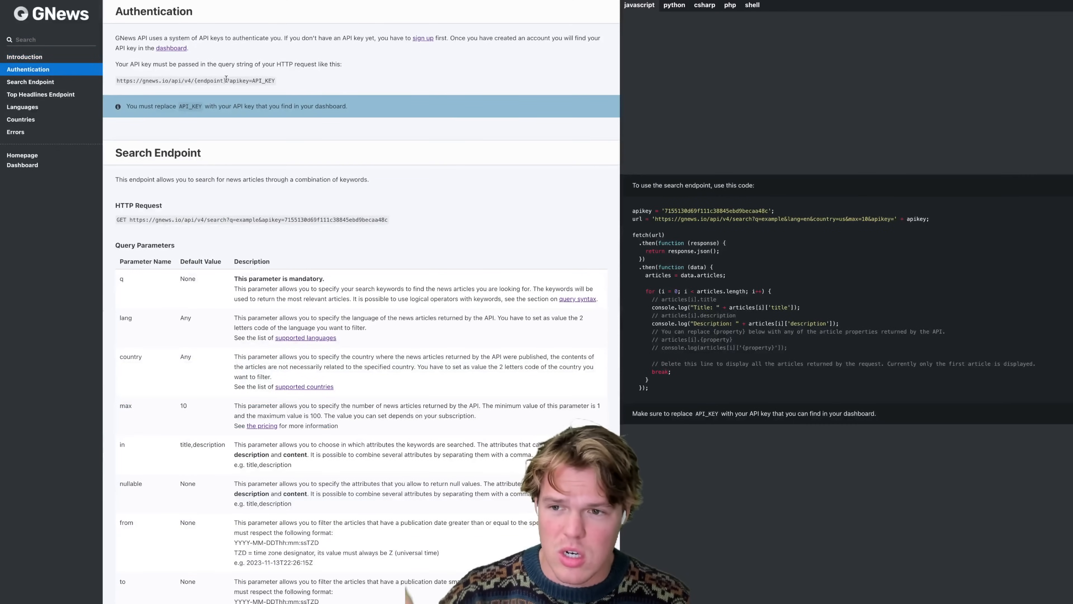
pyautogui.scroll(1, 320, 148)
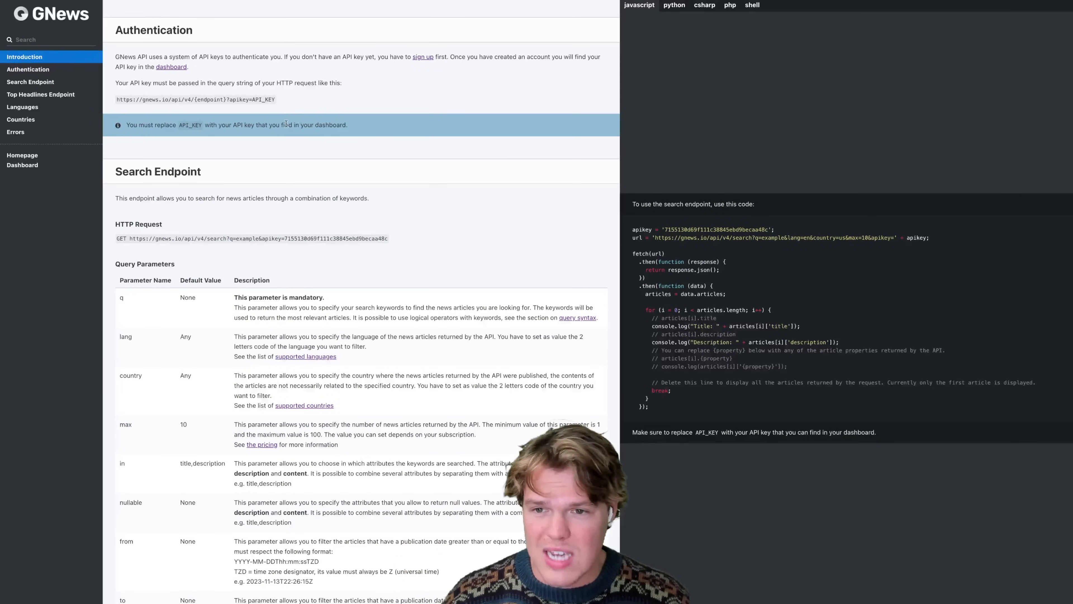
pyautogui.scroll(1, 247, 115)
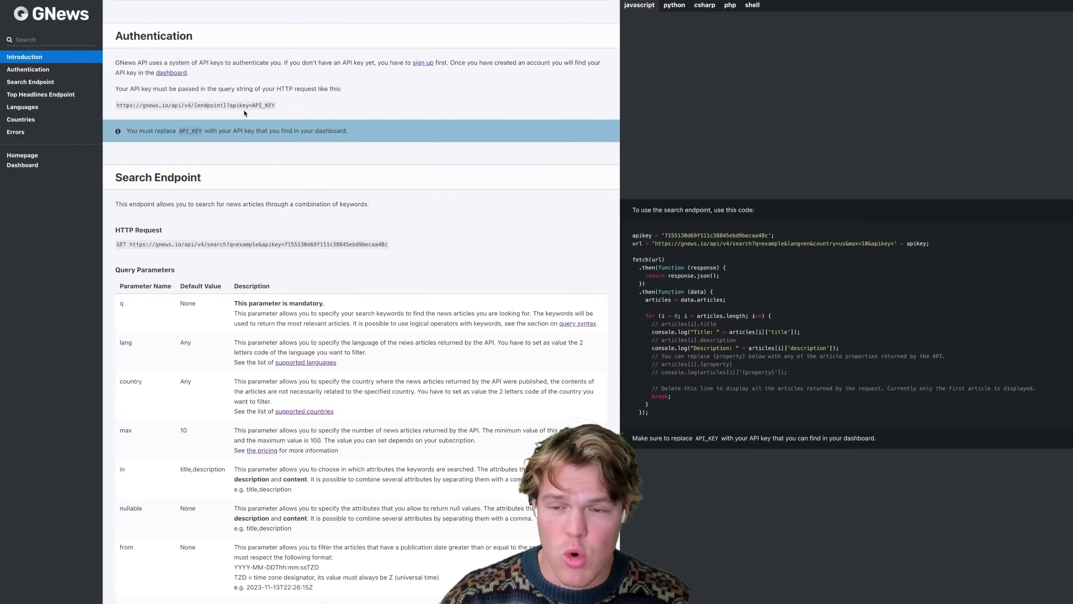
pyautogui.scroll(1, 241, 101)
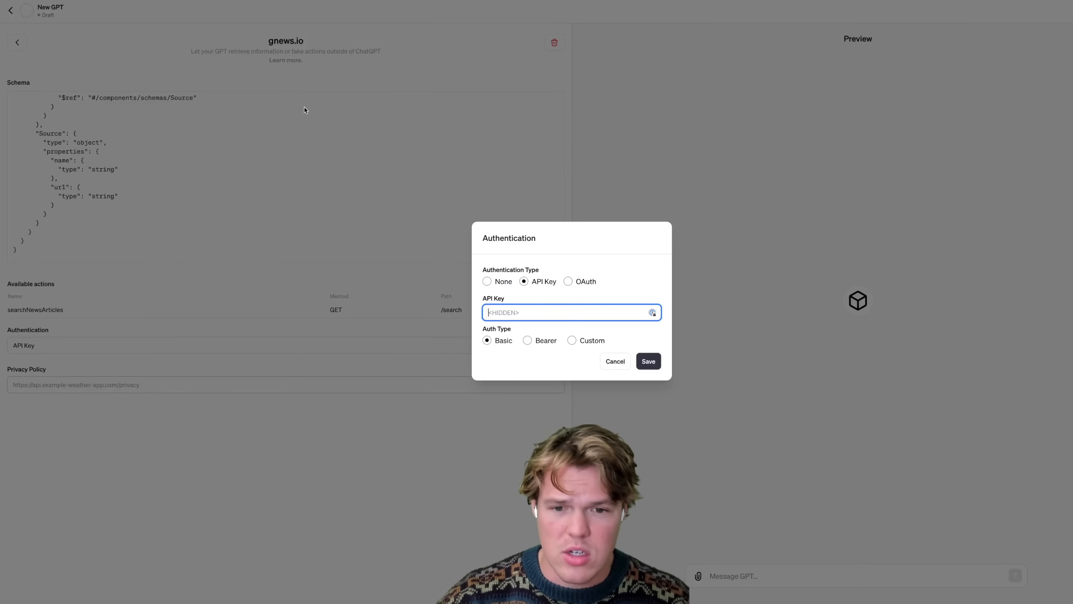
# - Check the Custom auth type's field, return to Basic, paste the GNews API key again and save the authentication
pyautogui.click(582, 341)
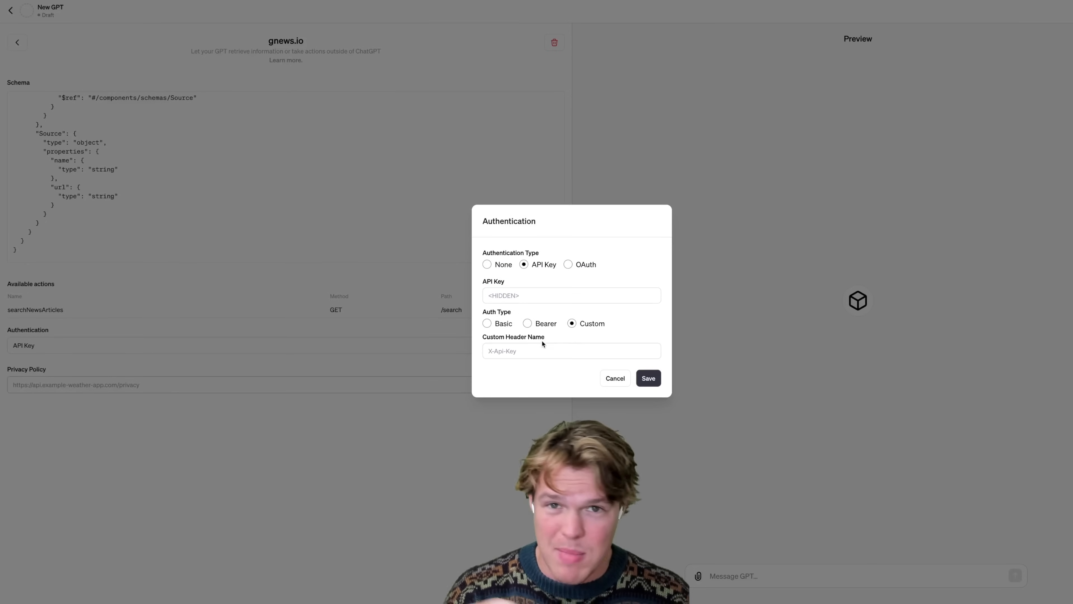
pyautogui.click(495, 323)
pyautogui.click(505, 312)
pyautogui.press('super+v')
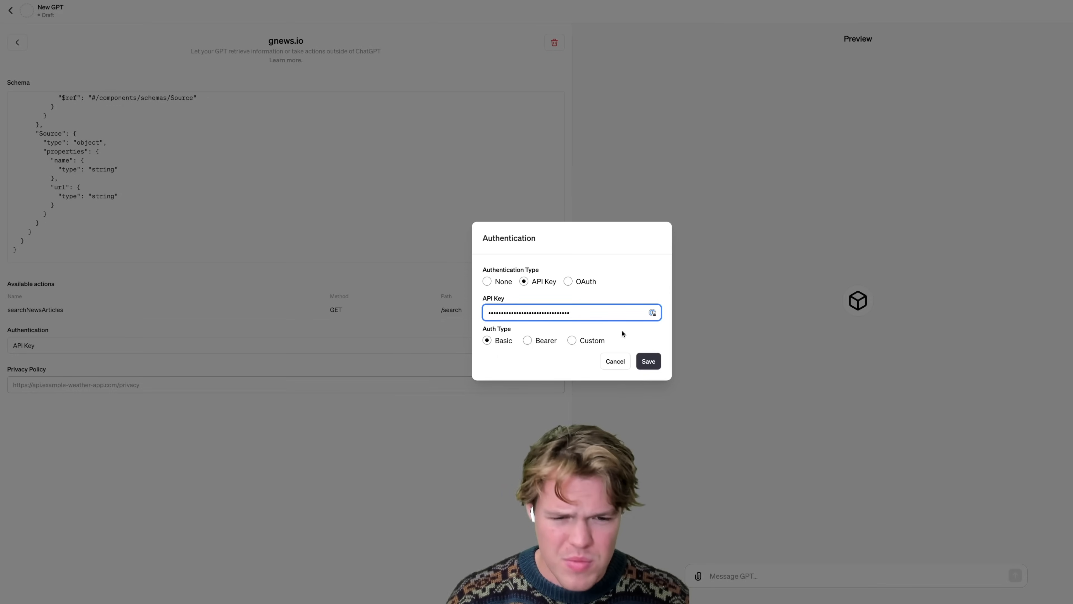
pyautogui.click(640, 360)
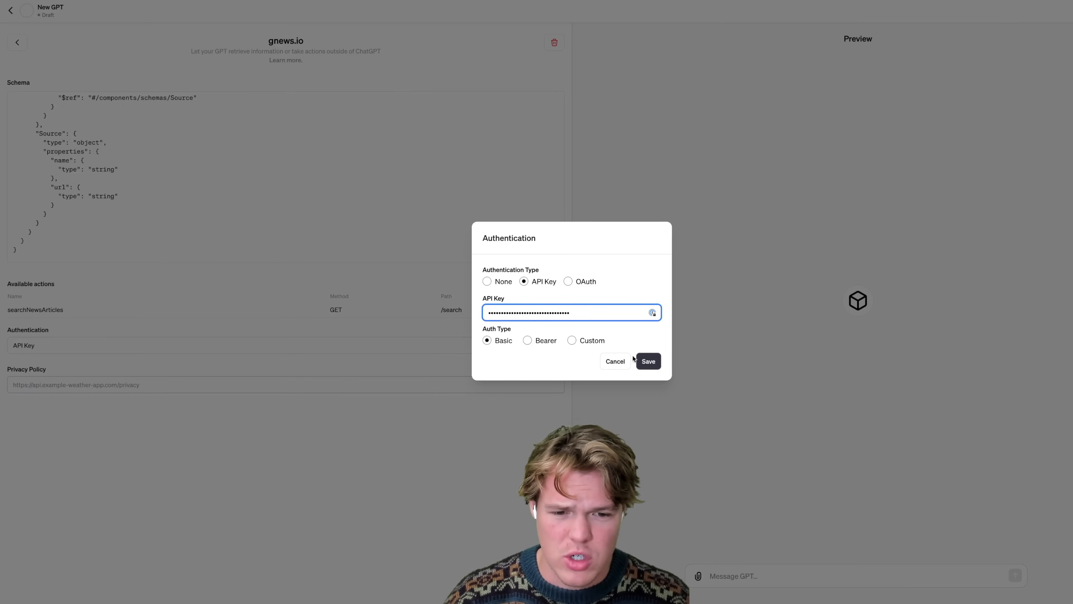
# - Reopen the authentication settings with Custom auth type and copy the X-Api-Key header name from the News API authentication documentation
pyautogui.click(548, 343)
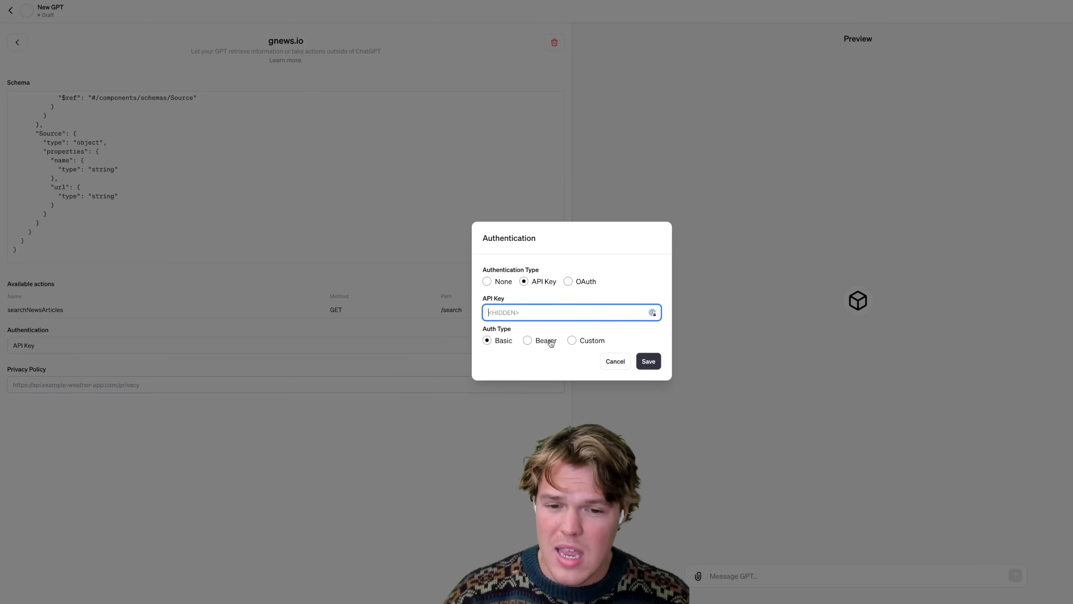
pyautogui.click(571, 340)
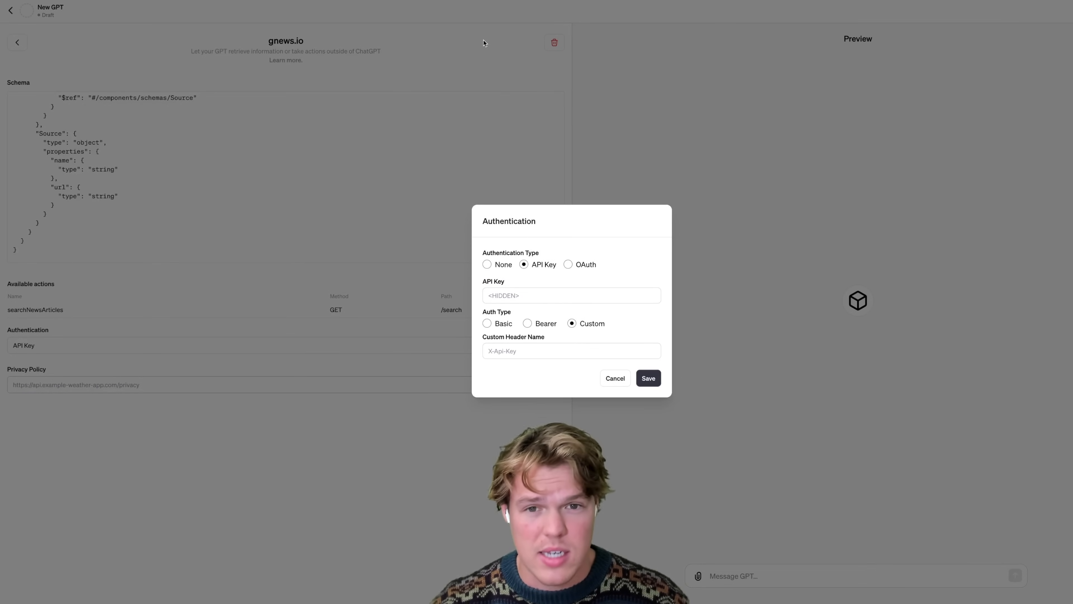
pyautogui.click(459, 0)
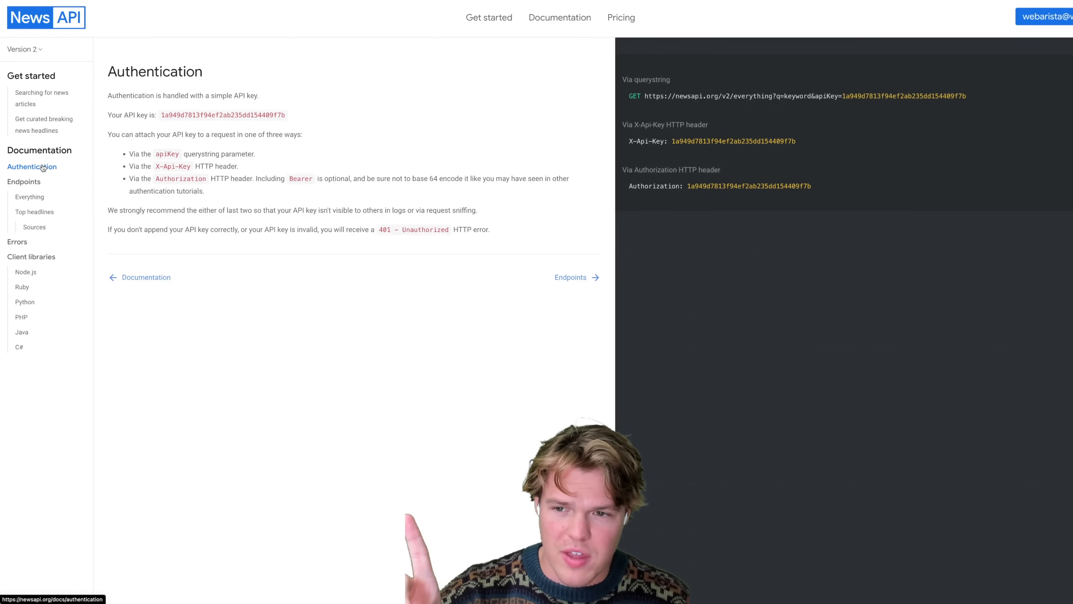
pyautogui.moveTo(196, 166); pyautogui.dragTo(237, 167)
pyautogui.moveTo(154, 166)
pyautogui.mouseDown()
pyautogui.moveTo(196, 167)
pyautogui.moveTo(143, 166)
pyautogui.moveTo(155, 166)
pyautogui.mouseUp()
pyautogui.hotkey('ctrl', 'c')
pyautogui.click(191, 166)
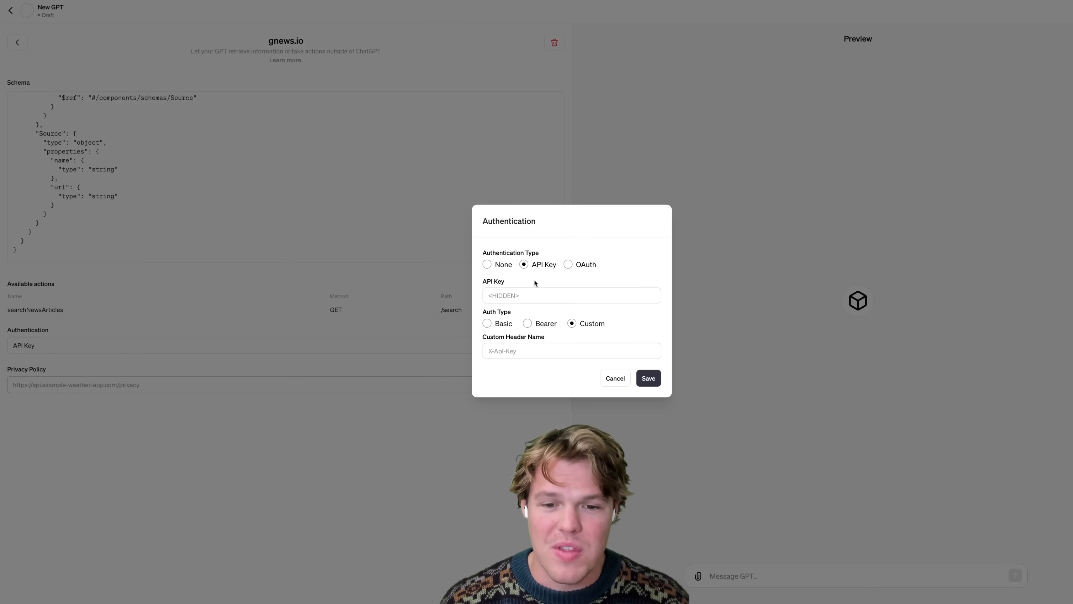
# - Enter X-Api-Key as the custom header name, and switch the auth type back to Basic
pyautogui.click(540, 292)
pyautogui.click(523, 351)
pyautogui.hotkey('ctrl', 'v')
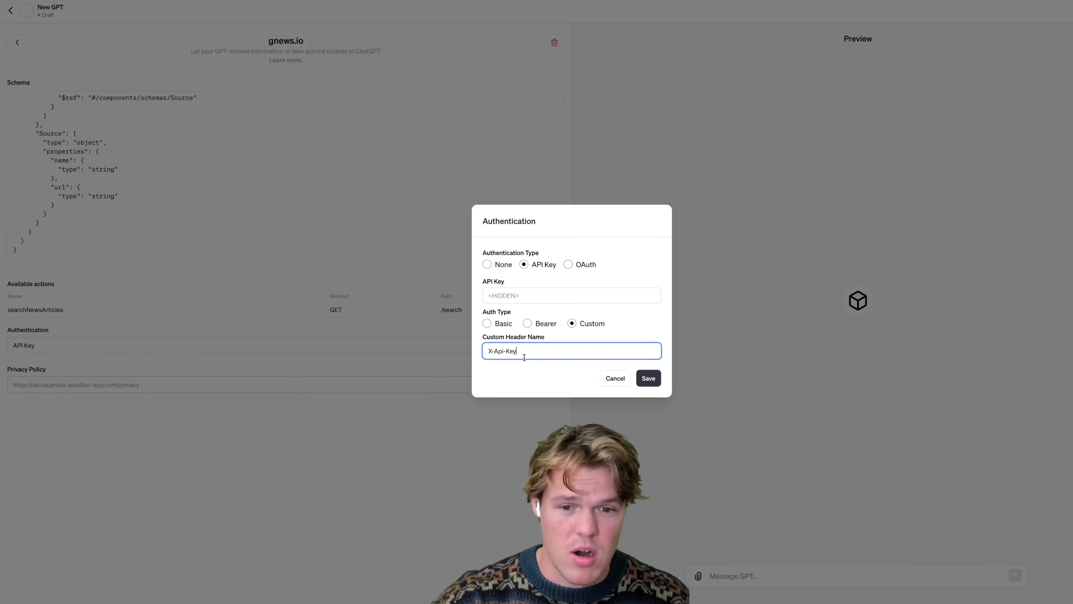
pyautogui.click(520, 298)
pyautogui.click(501, 325)
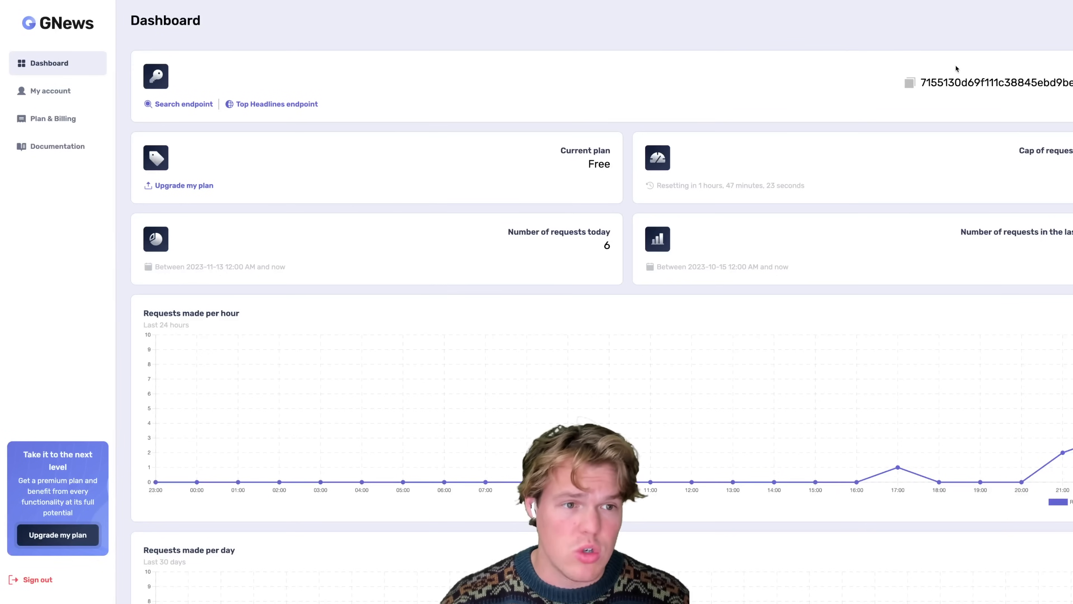
# - Copy the API key from the GNews dashboard, paste it into the action's API Key field with Basic auth type, and save
pyautogui.click(910, 83)
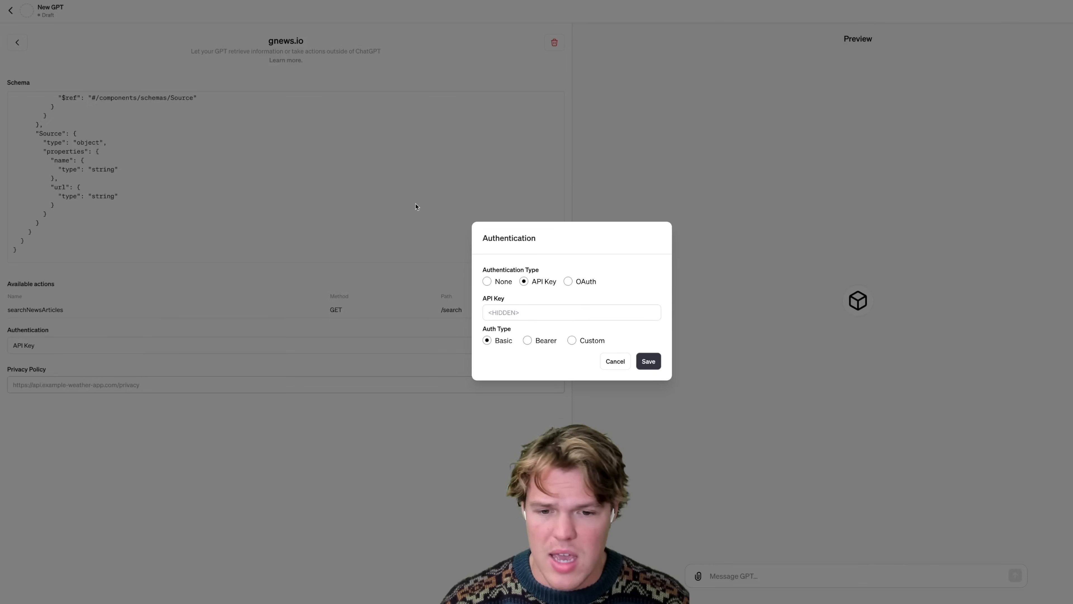
pyautogui.click(619, 314)
pyautogui.hotkey('ctrl', 'v')
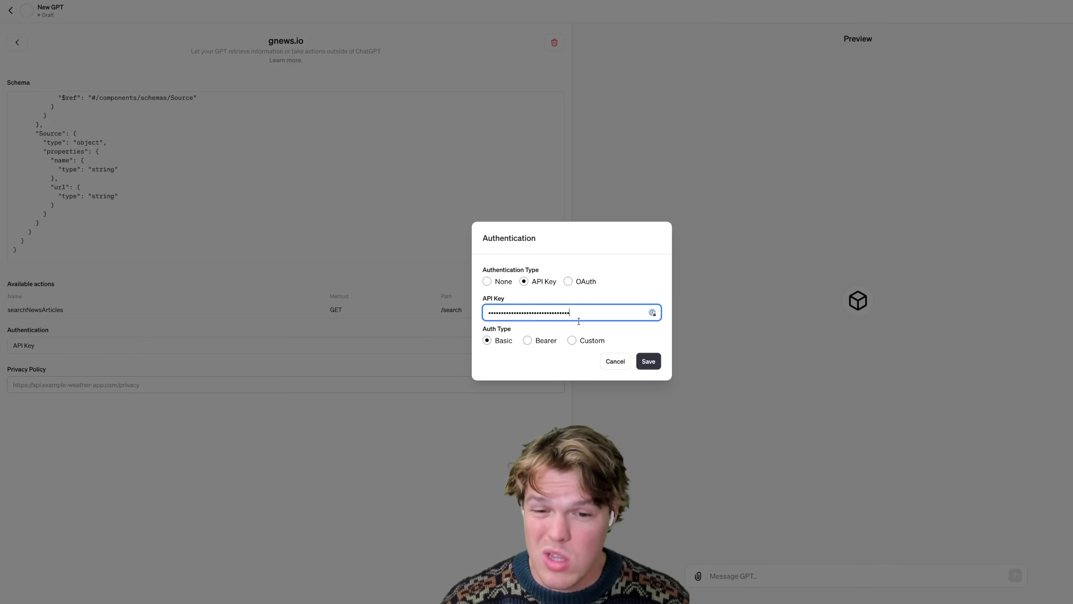
pyautogui.click(620, 324)
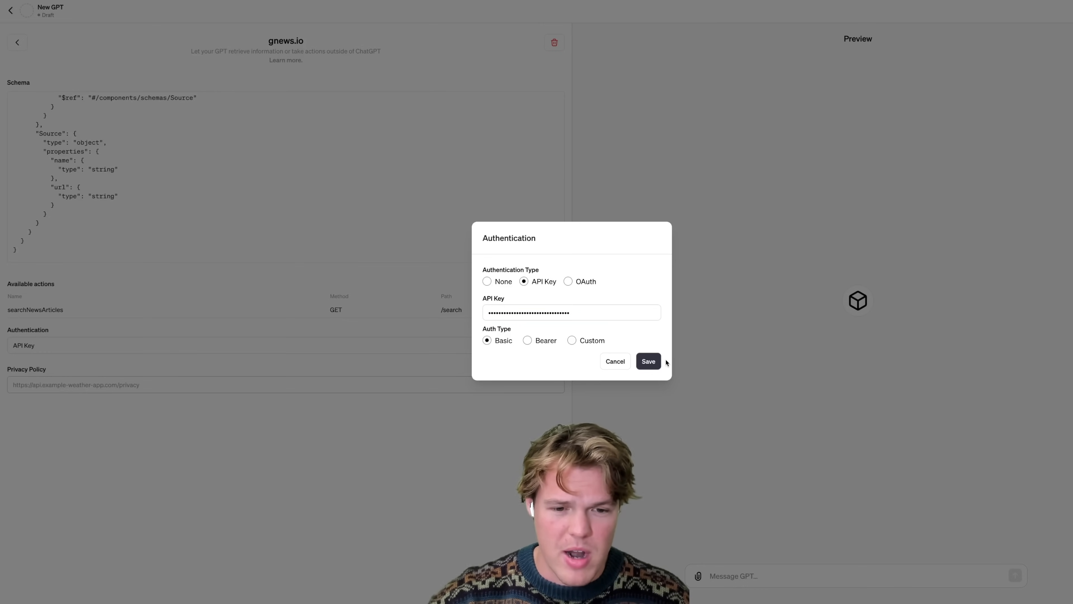
pyautogui.click(649, 362)
# - Copy the searchNewsArticles action name from the gnews.io action and return to the GPT Builder conversation
pyautogui.scroll(10, 285, 199)
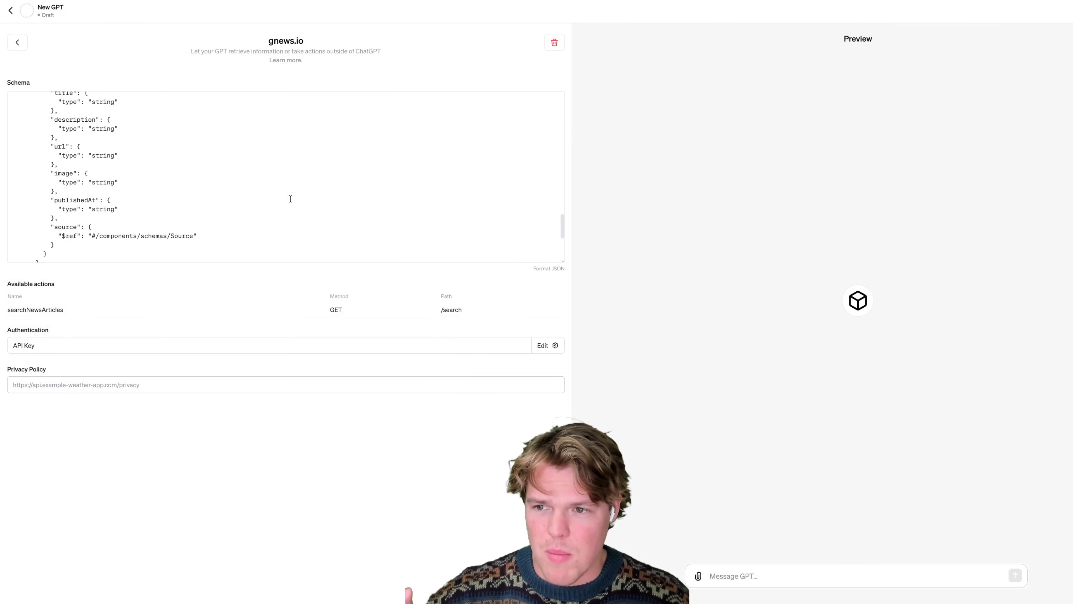
pyautogui.scroll(15, 305, 199)
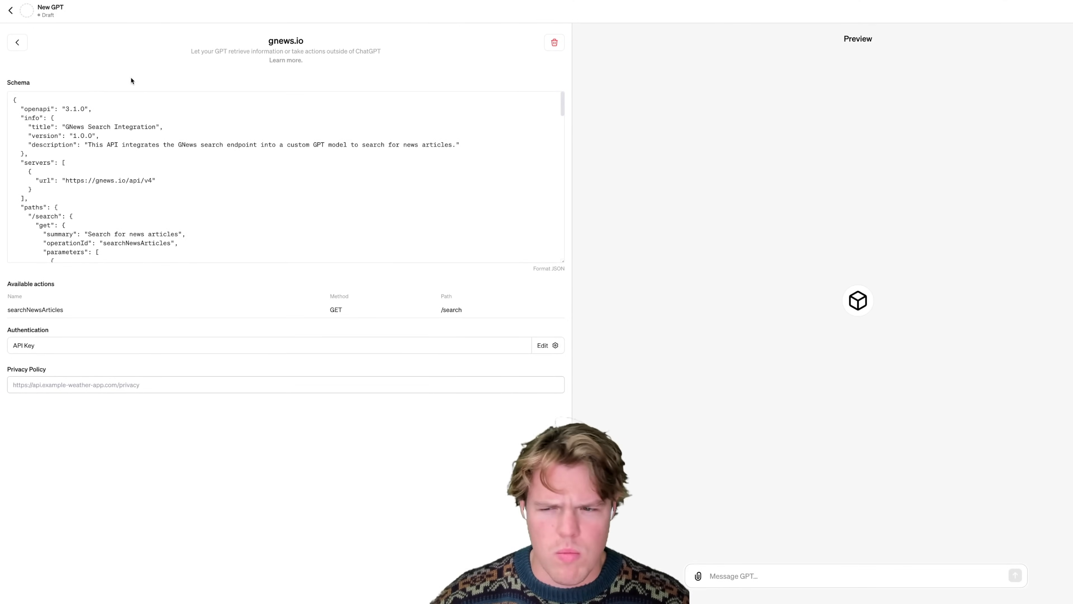
pyautogui.doubleClick(49, 311)
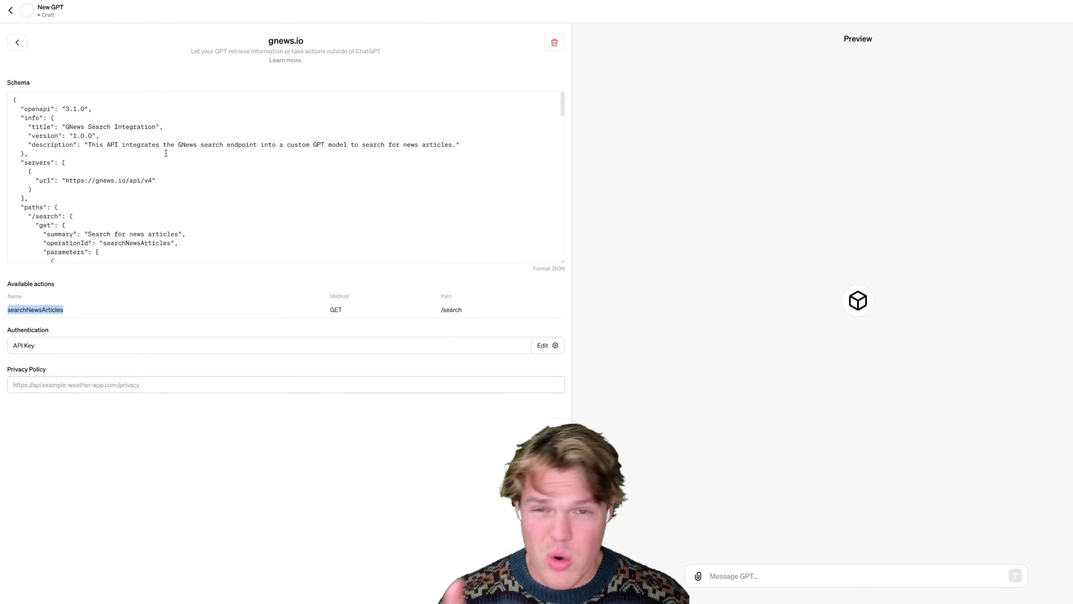
pyautogui.click(25, 43)
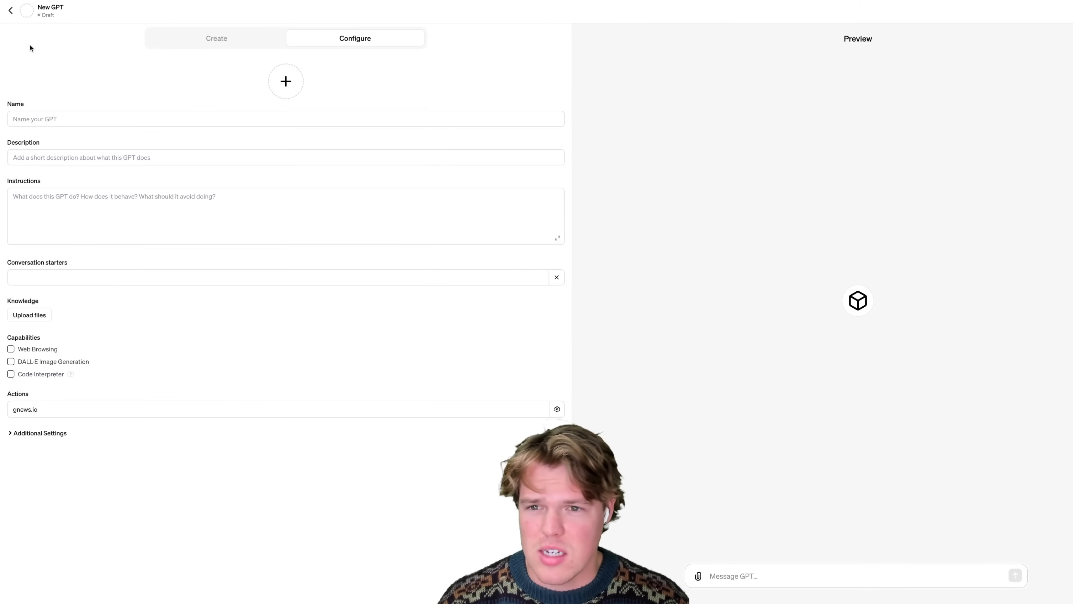
pyautogui.click(208, 43)
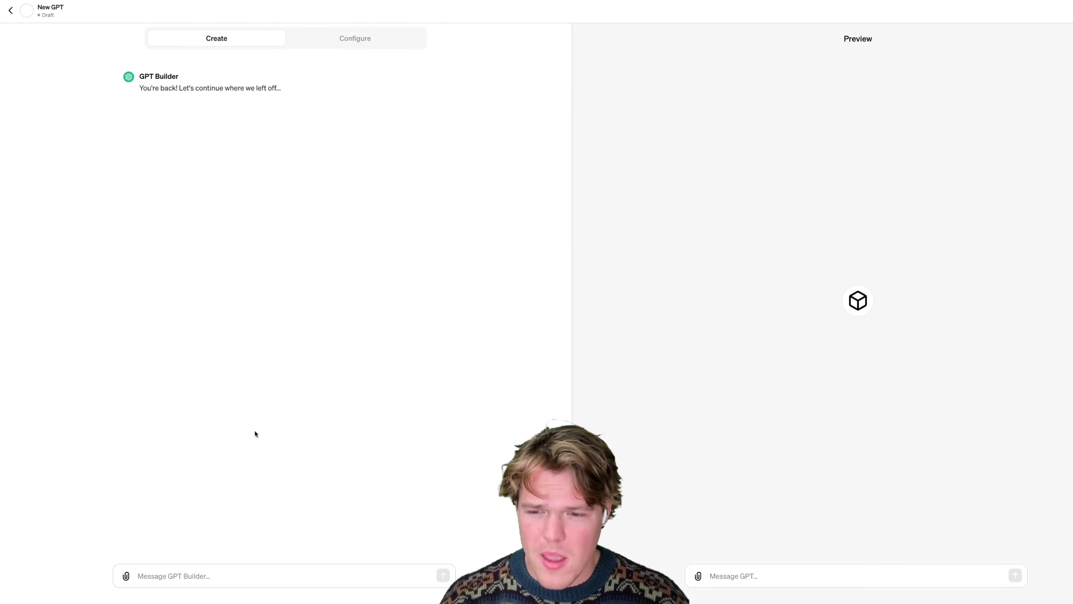
# - Tell GPT Builder "We are creating this GPT to provide us the top 5 most recent article using this action: searchNewsArticles"
pyautogui.click(245, 571)
pyautogui.write('We are creating this GPT to provide us the top 5 most recent article using this action:')
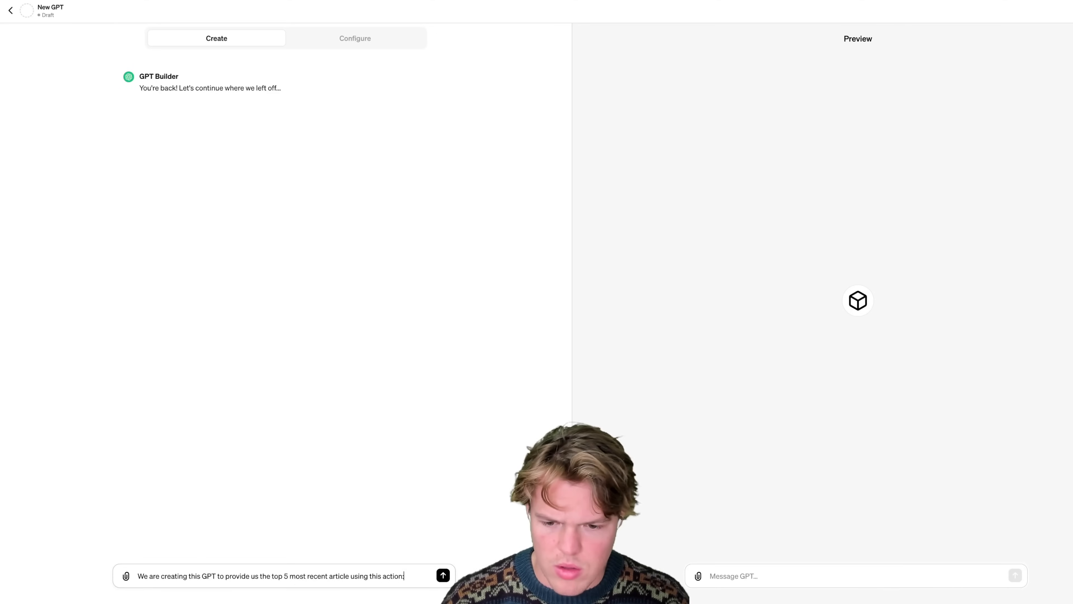
pyautogui.hotkey('shift', 'Return')
pyautogui.hotkey('ctrl', 'v')
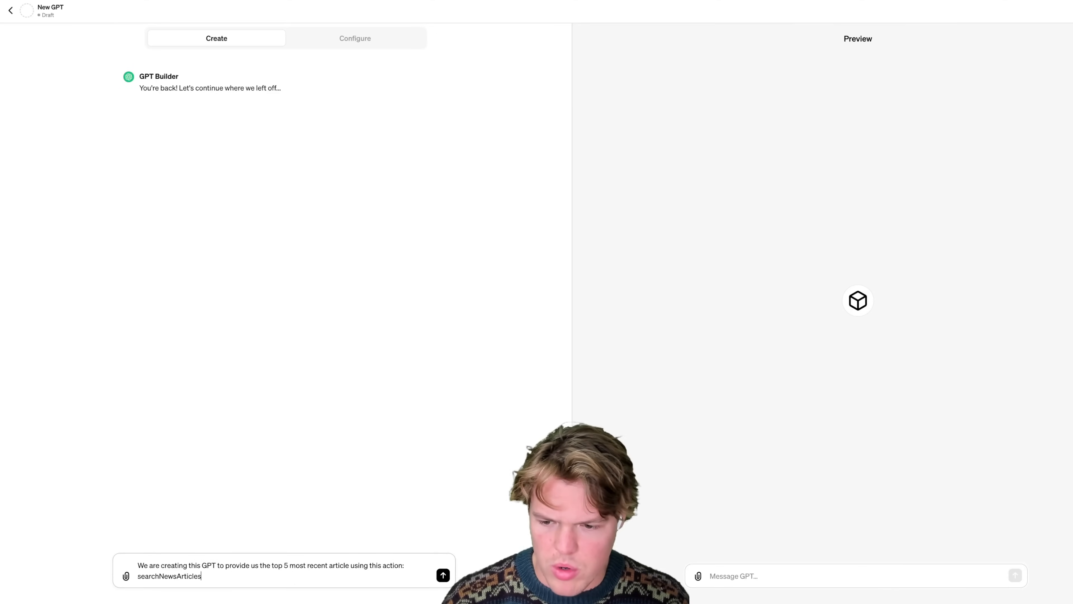
pyautogui.press('Return')
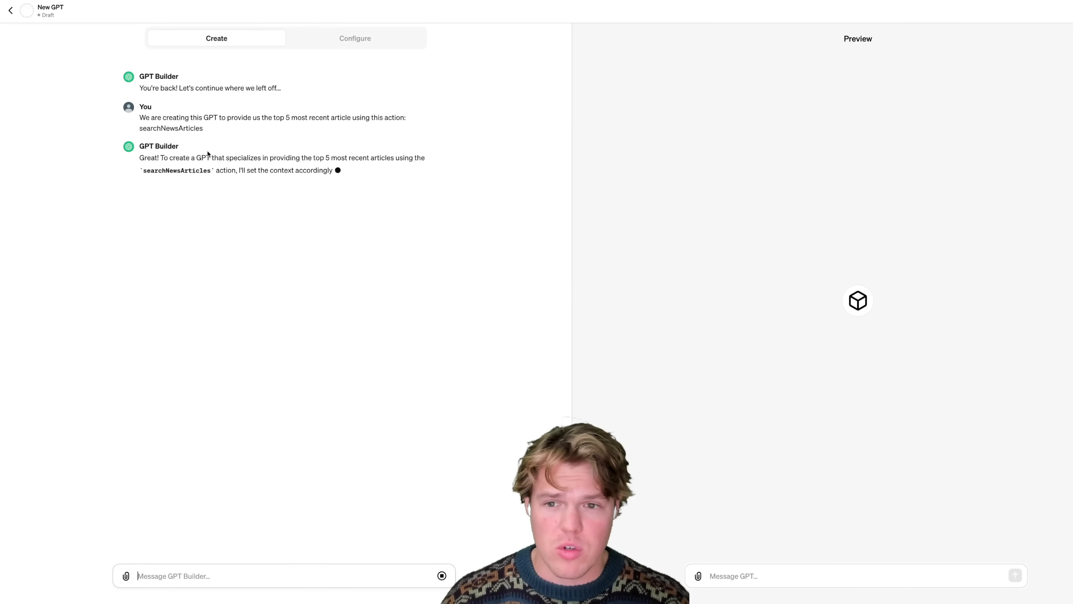
# - Reopen the gnews.io action and examine the operationId of the /search path in its schema
pyautogui.click(358, 36)
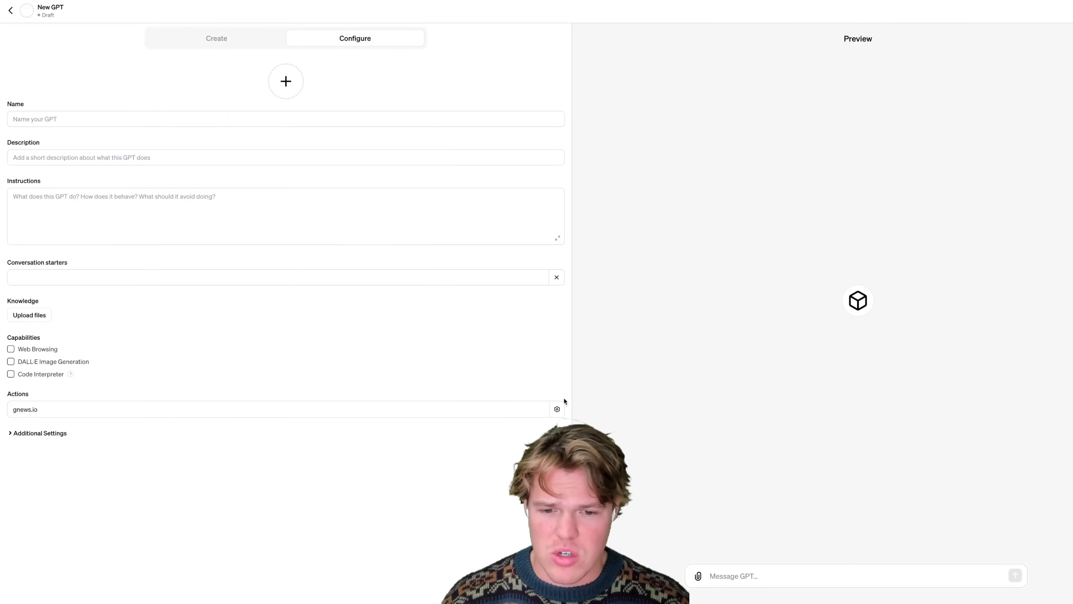
pyautogui.click(558, 409)
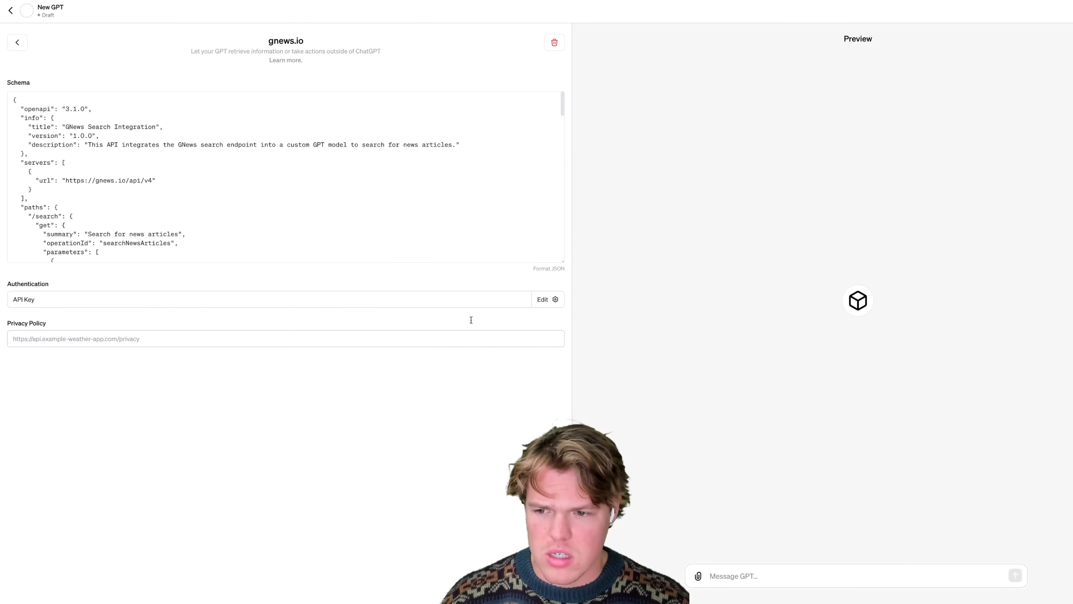
pyautogui.scroll(-5, 356, 222)
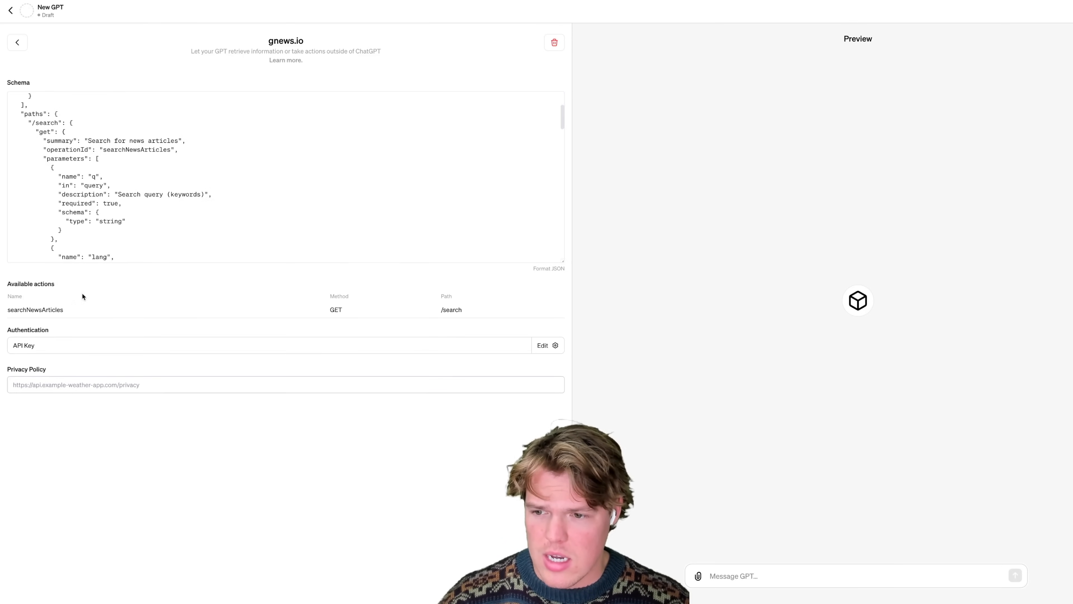
pyautogui.scroll(-3, 107, 232)
pyautogui.scroll(3, 130, 217)
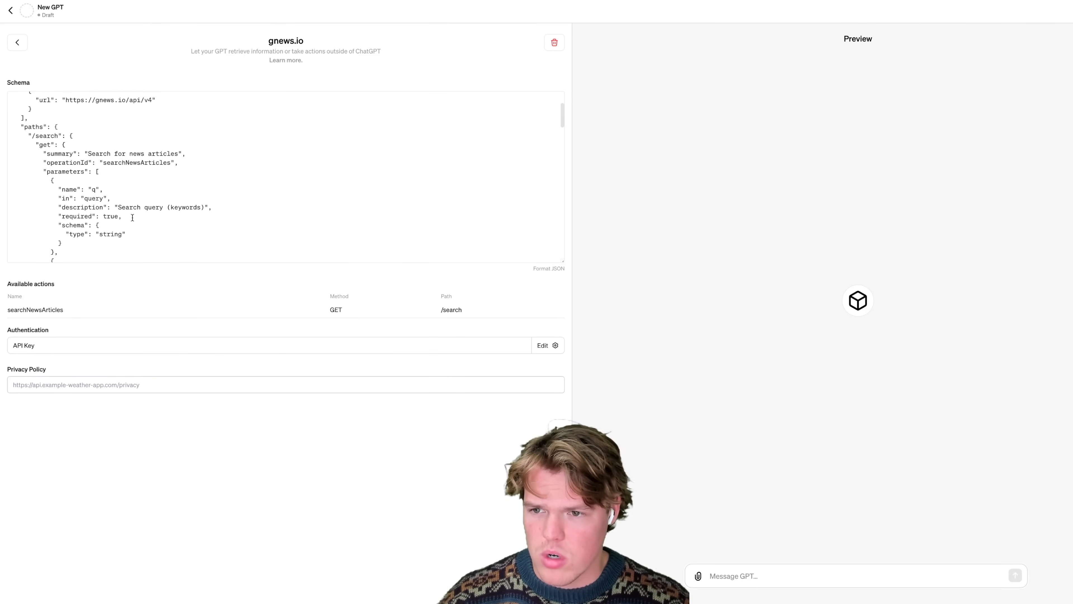
pyautogui.doubleClick(81, 163)
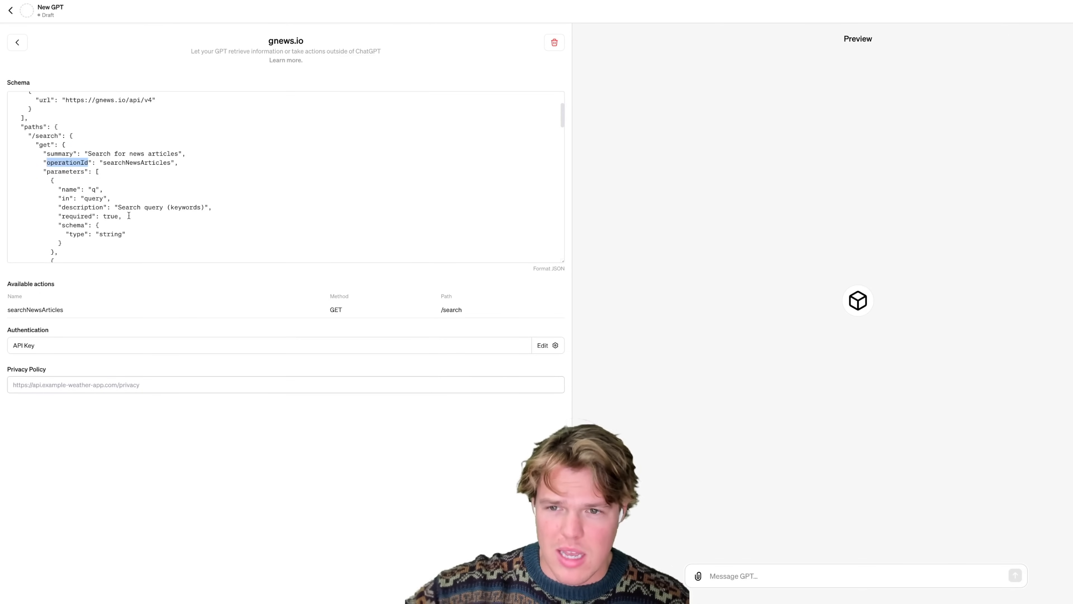
# - Try the operationId with spaces as "search News Articles", and restore it to searchNewsArticles
pyautogui.click(124, 162)
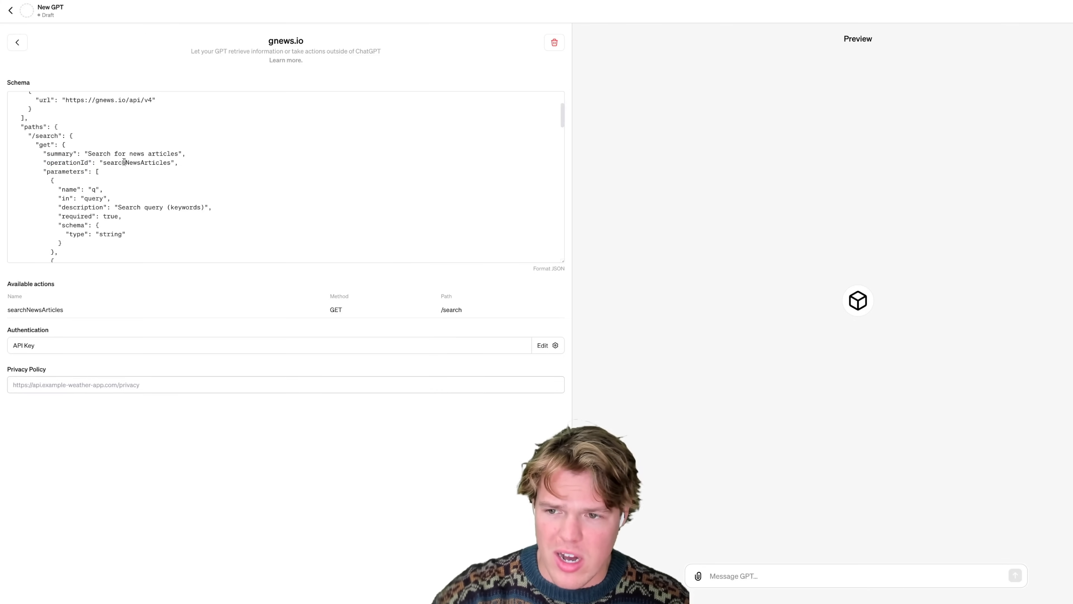
pyautogui.click(147, 162)
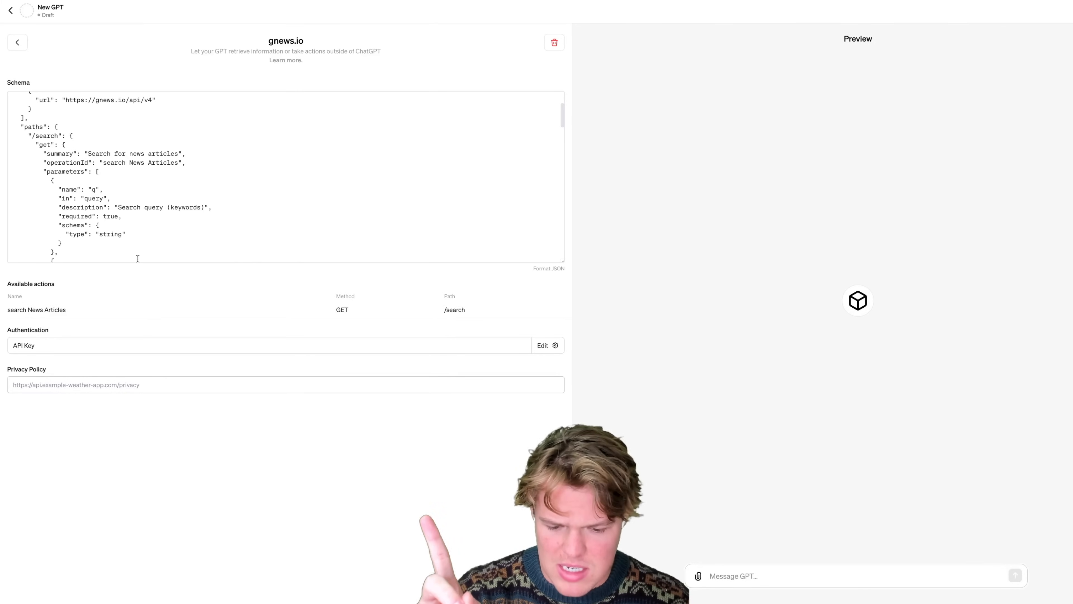
pyautogui.press('BackSpace')
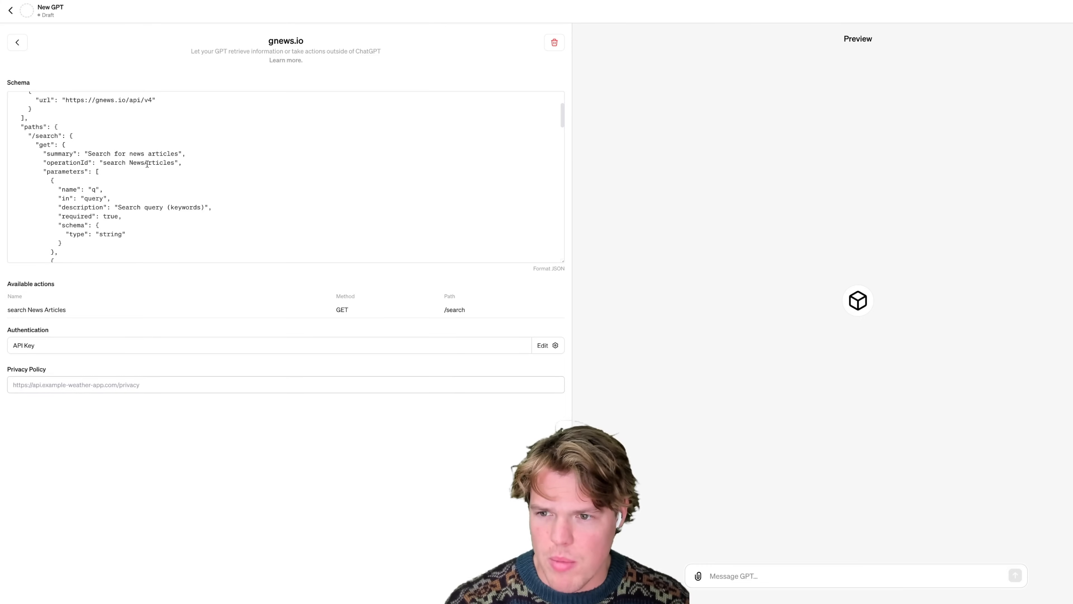
pyautogui.click(130, 163)
pyautogui.press('BackSpace')
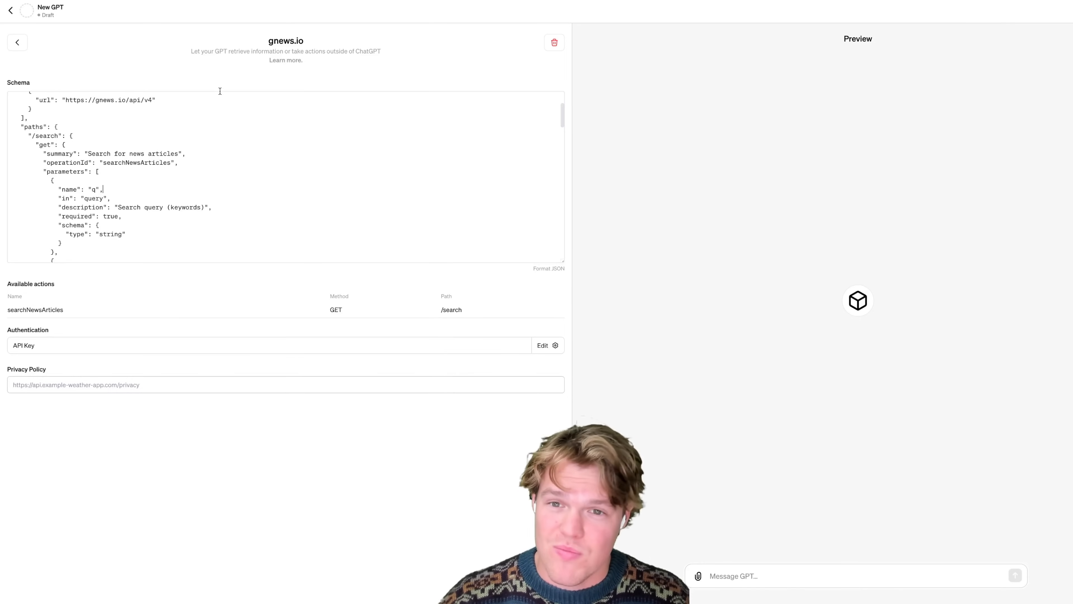
# - Reply to GPT Builder with "Just present them as is please give me a name and profile image"
pyautogui.click(19, 43)
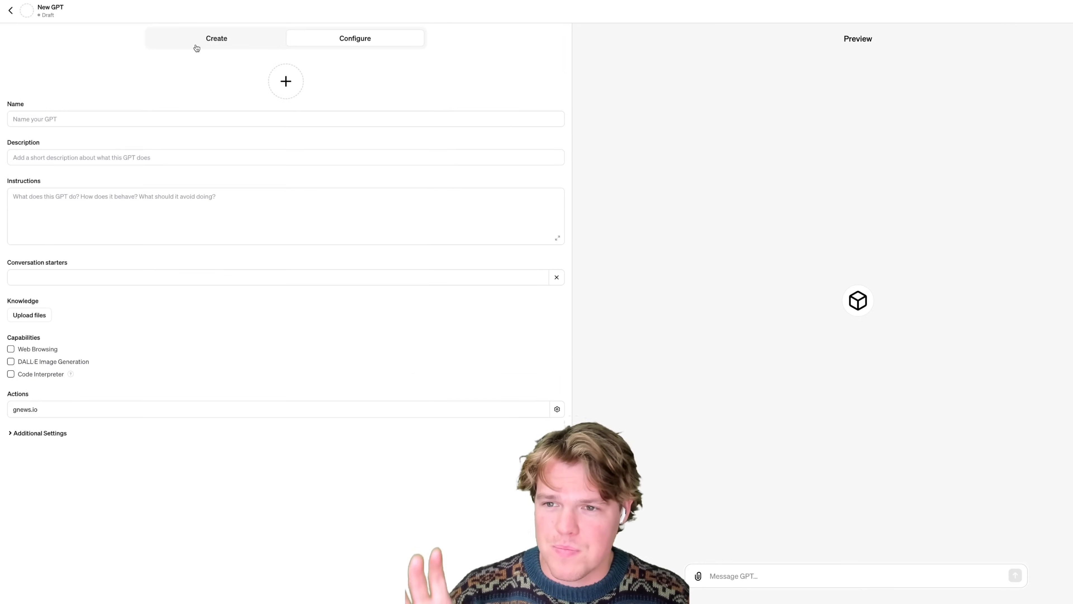
pyautogui.click(199, 44)
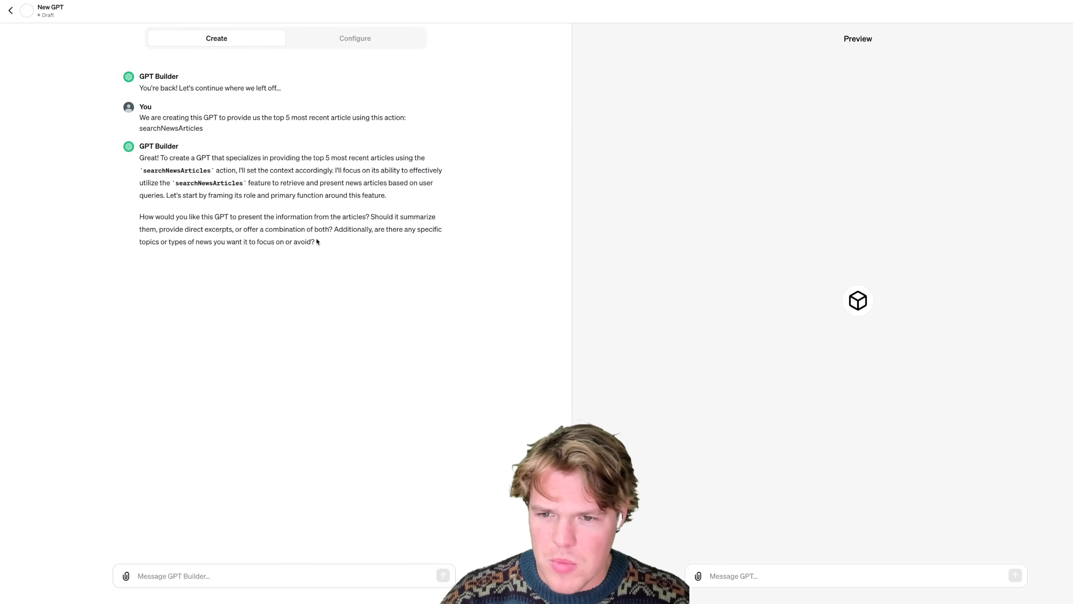
pyautogui.write('Just present them as is please v')
pyautogui.press('BackSpace')
pyautogui.write('give')
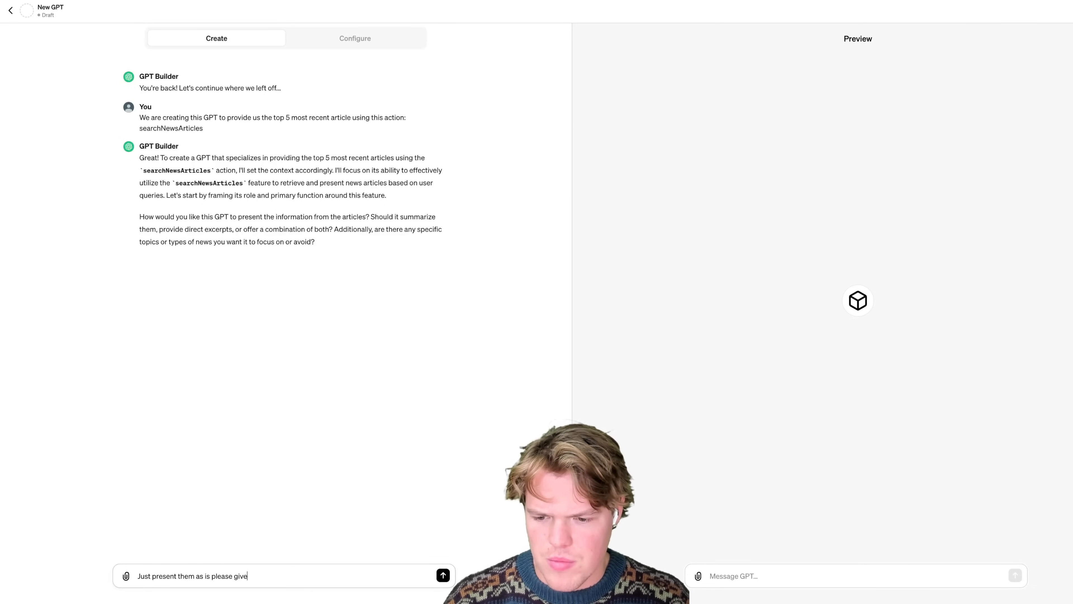
pyautogui.write(' me a name and profile image')
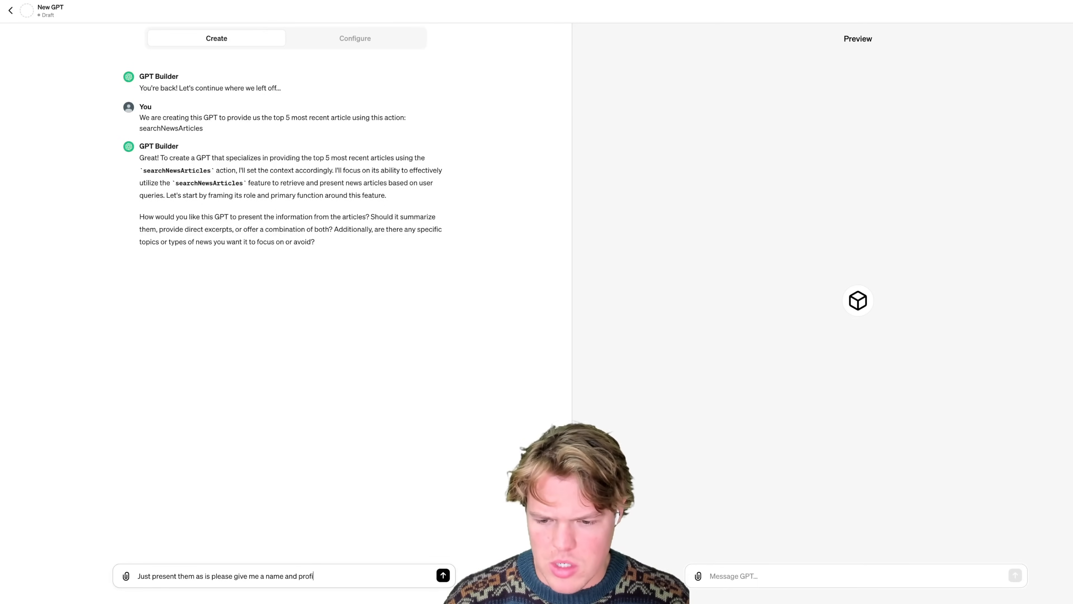
pyautogui.press('Return')
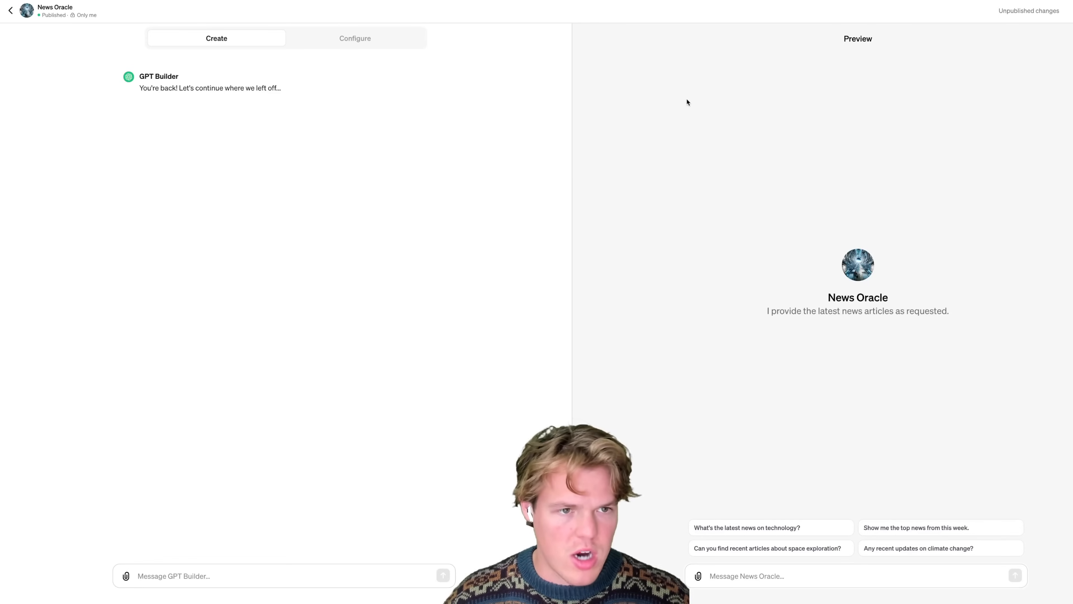
# - Publish the News Oracle GPT with access limited to Only me
pyautogui.click(1072, 11)
pyautogui.click(1071, 88)
pyautogui.click(838, 111)
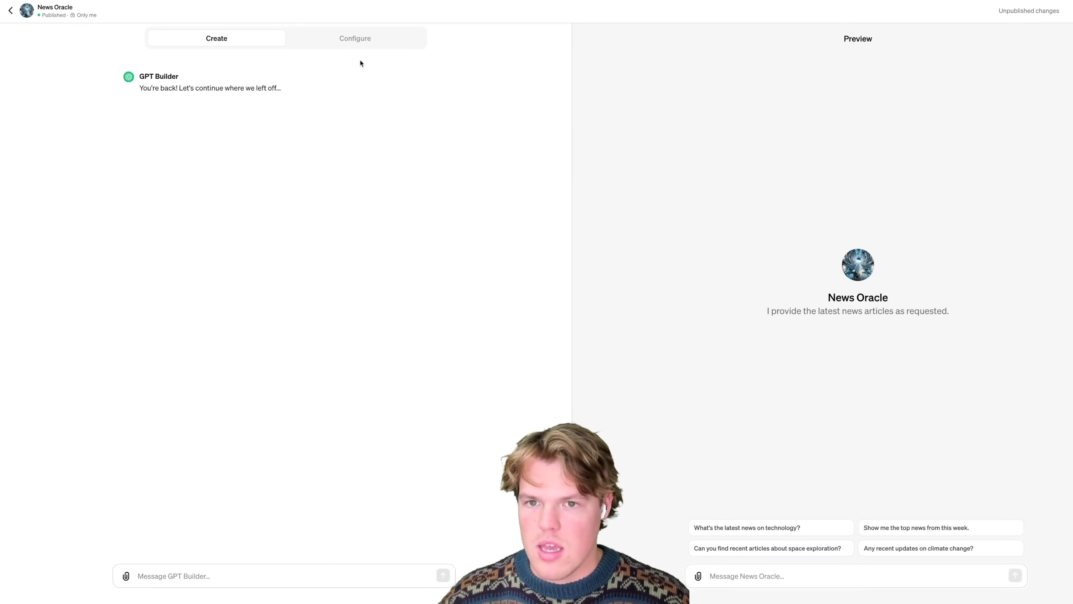
# - Review News Oracle's configuration and copy the searchNewsArticles action name from its gnews.io action
pyautogui.click(341, 44)
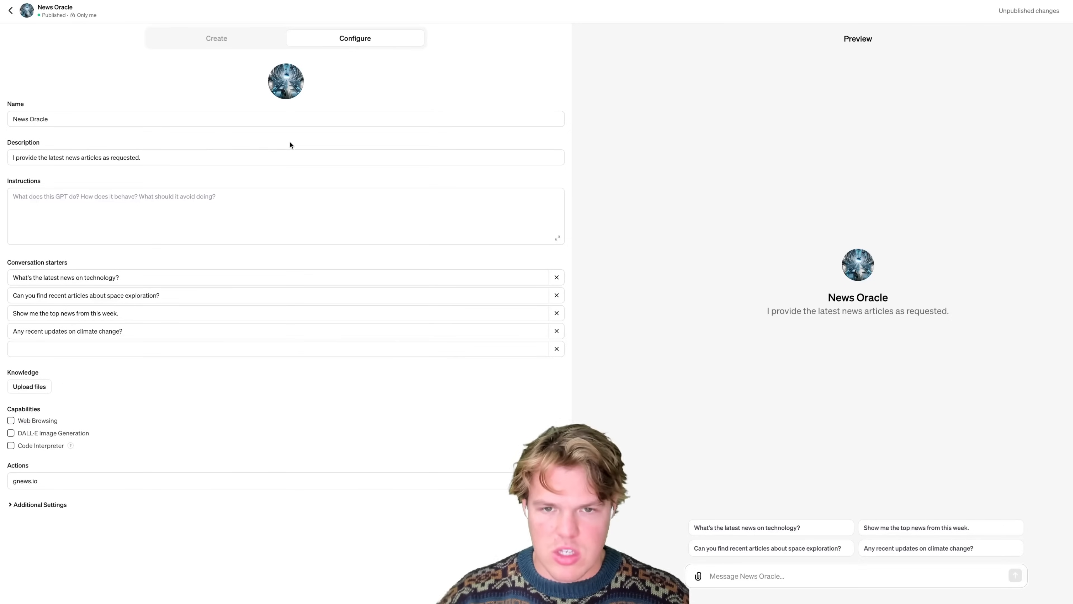
pyautogui.click(265, 40)
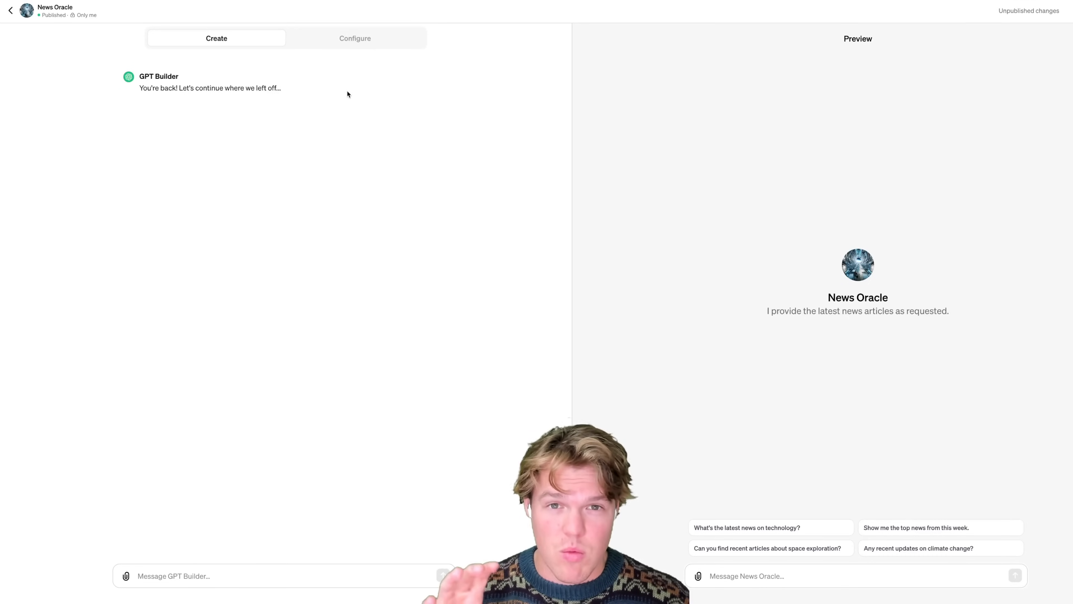
pyautogui.click(362, 49)
pyautogui.click(465, 478)
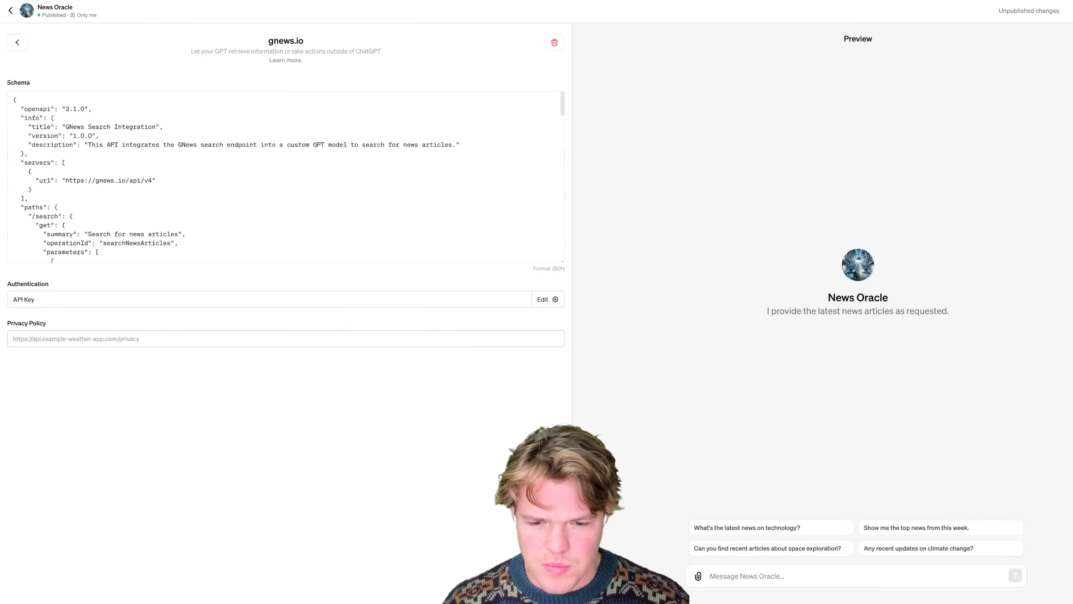
pyautogui.doubleClick(42, 309)
pyautogui.hotkey('ctrl', 'c')
pyautogui.click(18, 43)
# - Send GPT Builder "Ok lets test run this, please try the action of: searchNewsArticles" and allow the request to gnews.io
pyautogui.click(193, 37)
pyautogui.write('Ok lets e')
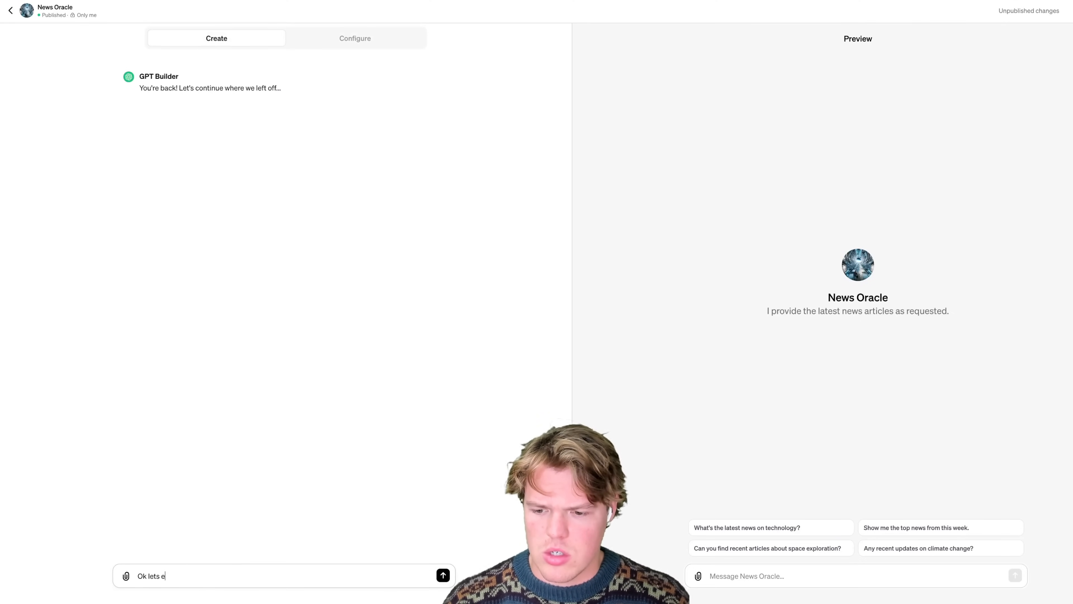
pyautogui.press('BackSpace')
pyautogui.write('test ru')
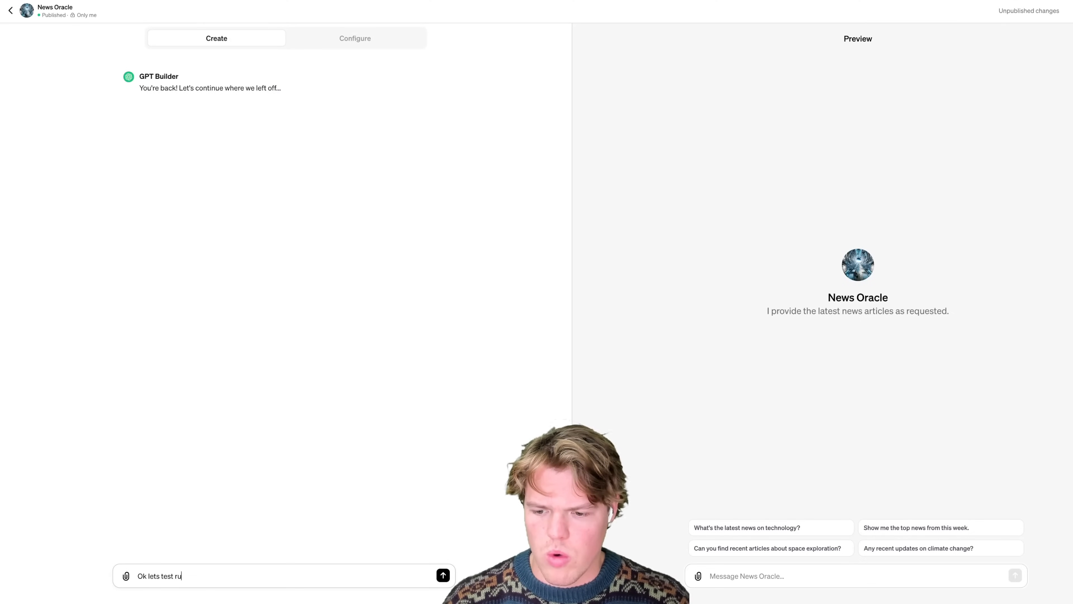
pyautogui.write('n this, please try')
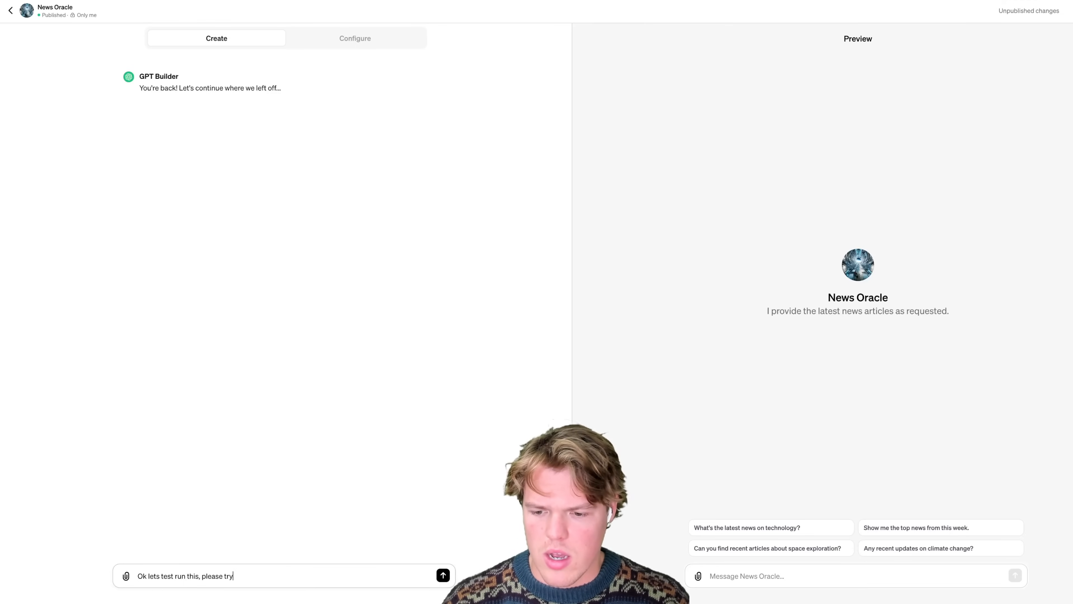
pyautogui.write(' the action of:')
pyautogui.hotkey('ctrl', 'v')
pyautogui.press('Return')
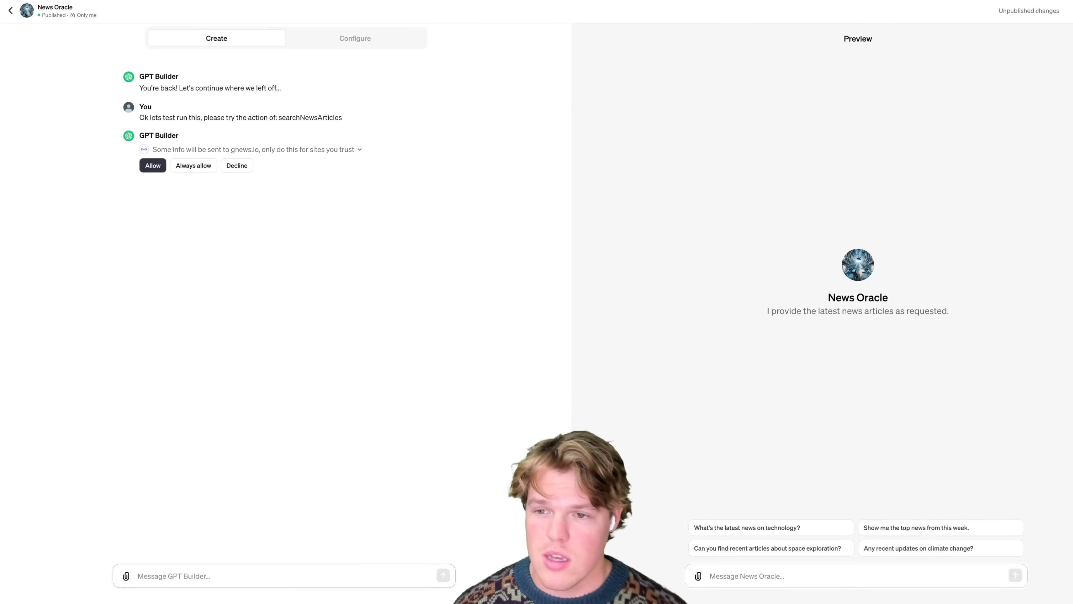
pyautogui.click(153, 166)
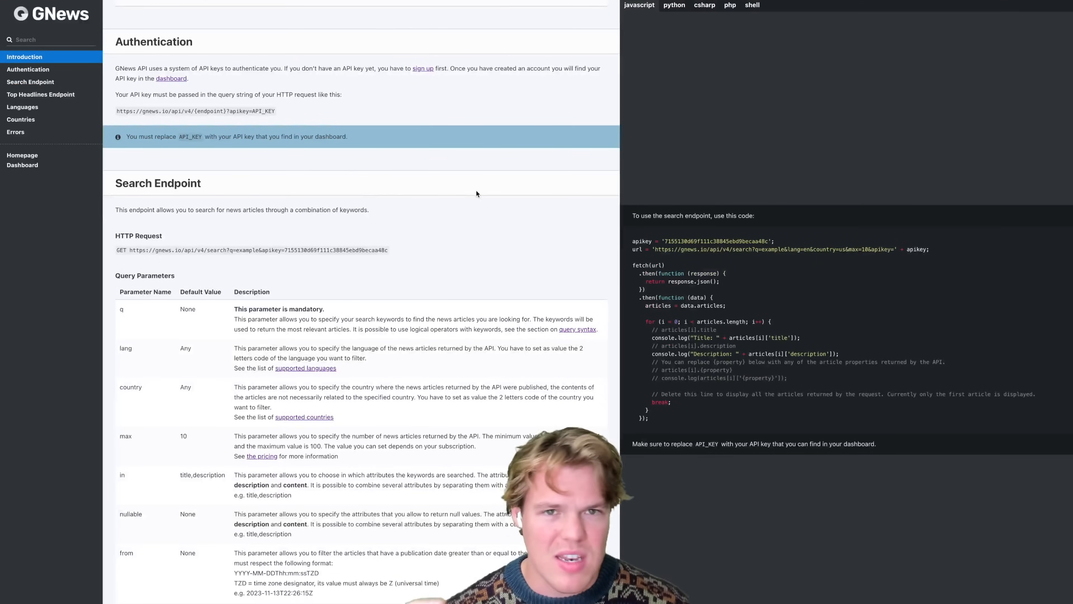
# - Examine the HTTP request URL of the Search Endpoint in the GNews documentation
pyautogui.scroll(-1, 515, 233)
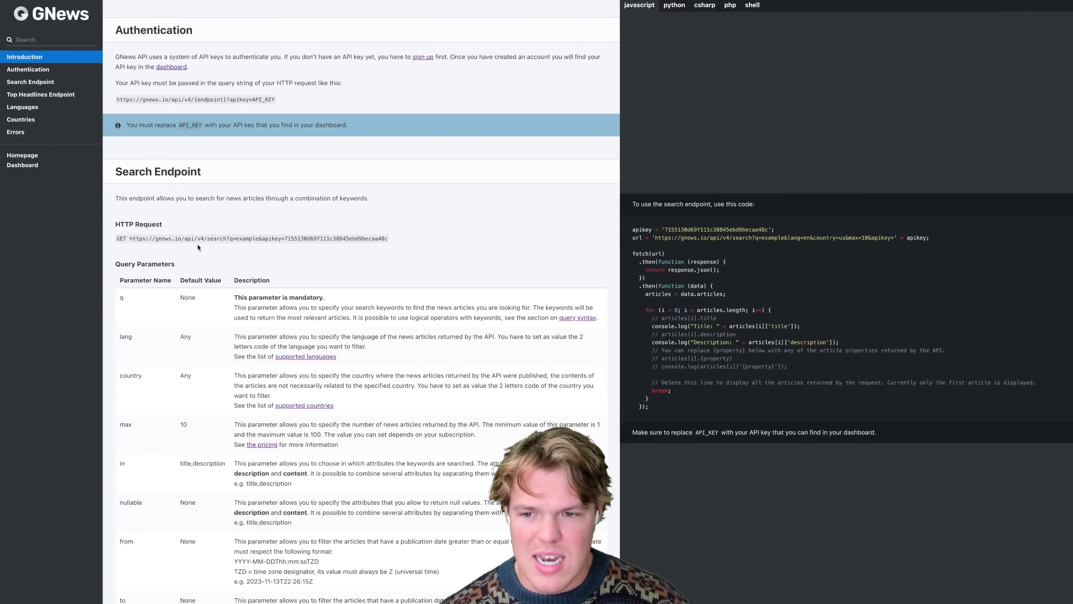
pyautogui.moveTo(119, 238); pyautogui.dragTo(436, 237)
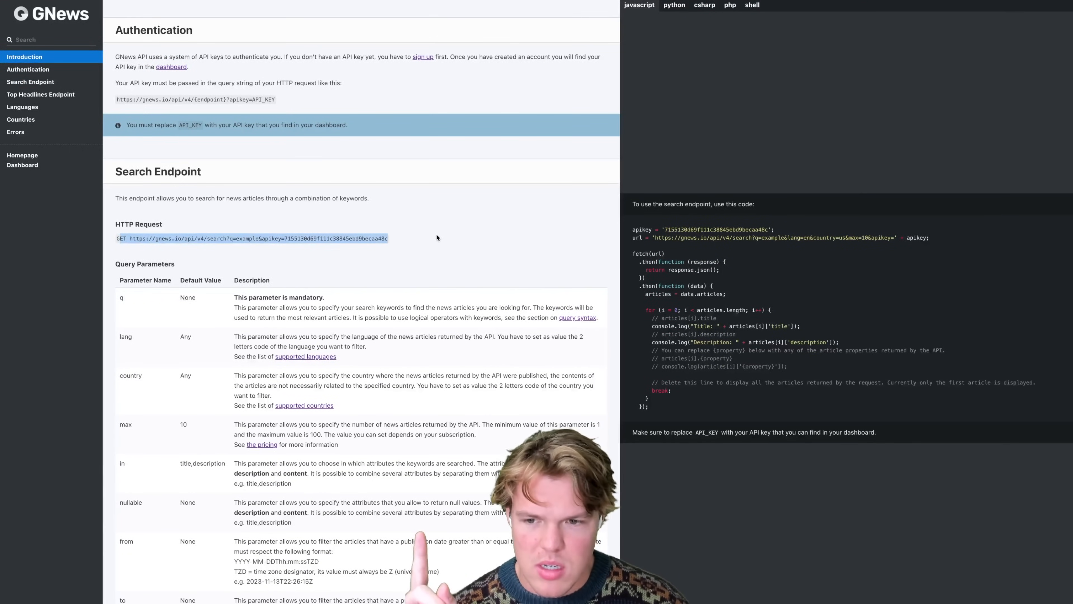
pyautogui.click(402, 241)
pyautogui.scroll(-3, 402, 241)
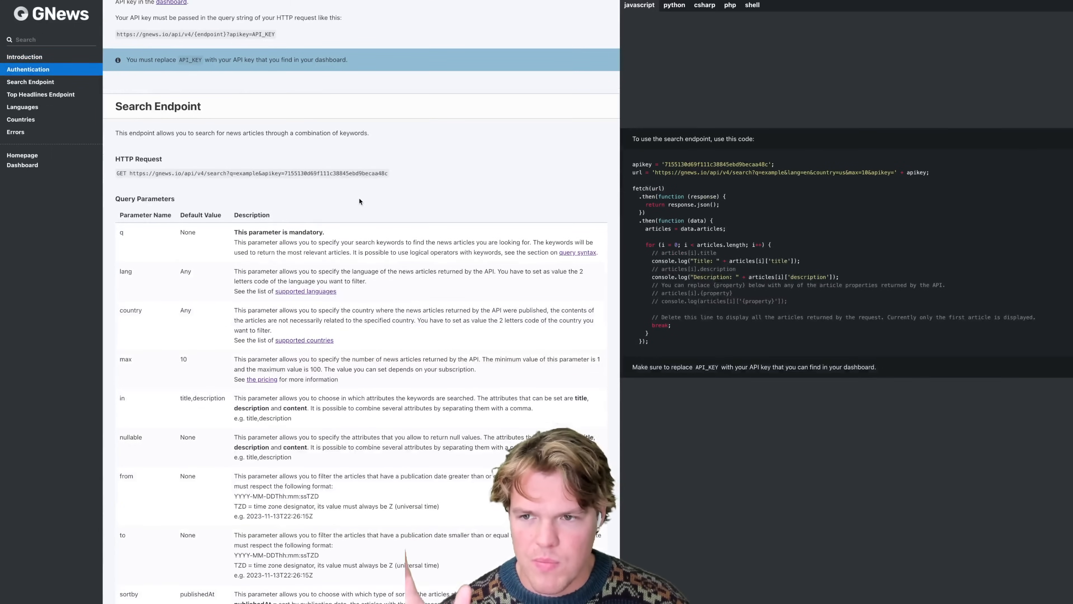
pyautogui.click(62, 83)
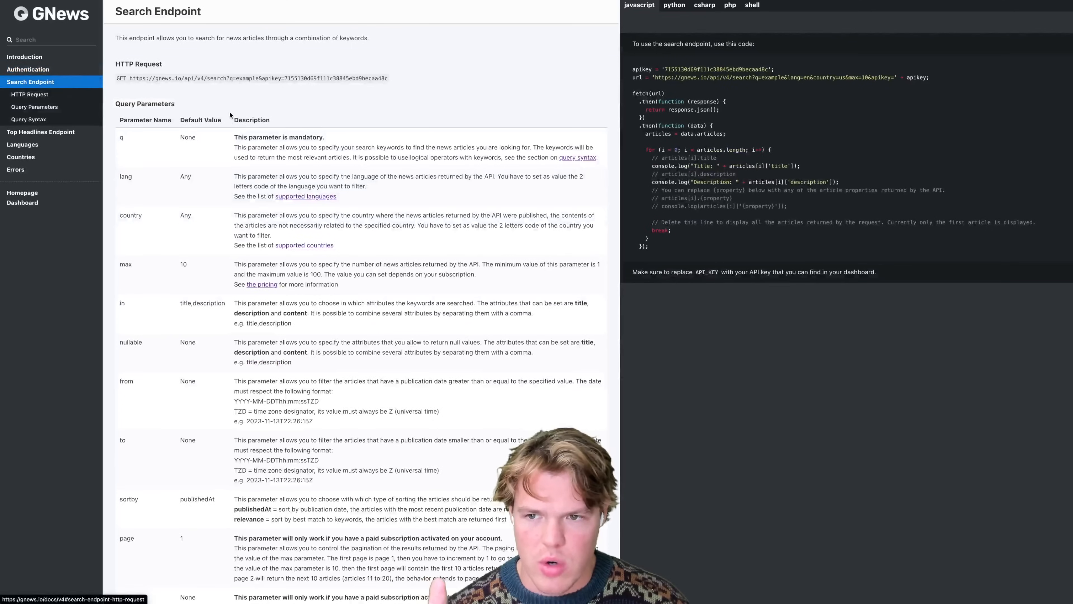
pyautogui.scroll(1, 230, 115)
pyautogui.moveTo(130, 102); pyautogui.dragTo(206, 90)
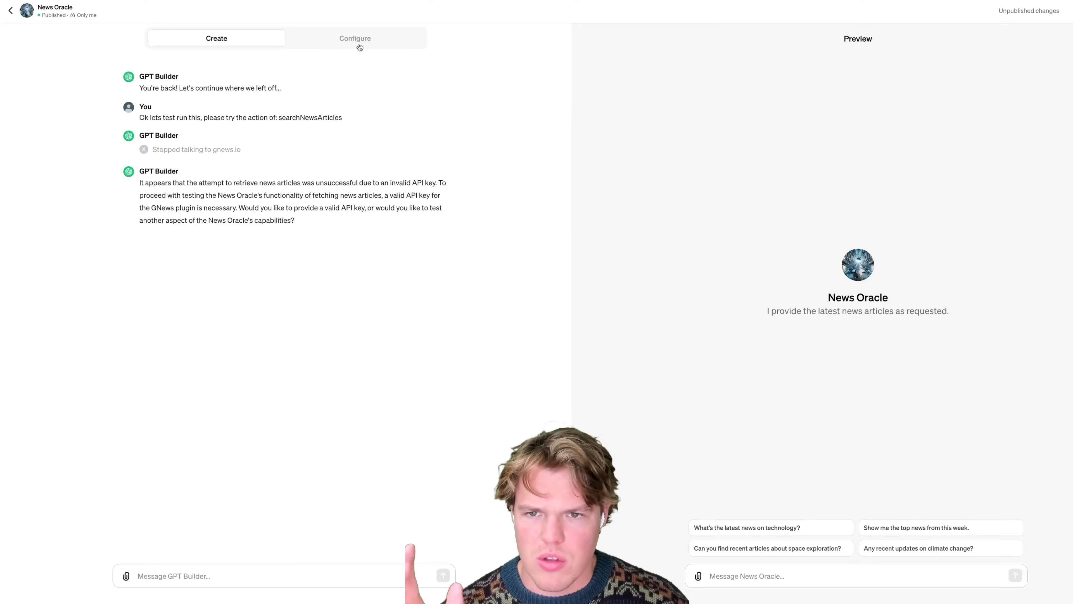
# - Open News Oracle's gnews.io action in the ChatGPT editor and check its schema's server URL and /search path
pyautogui.click(359, 46)
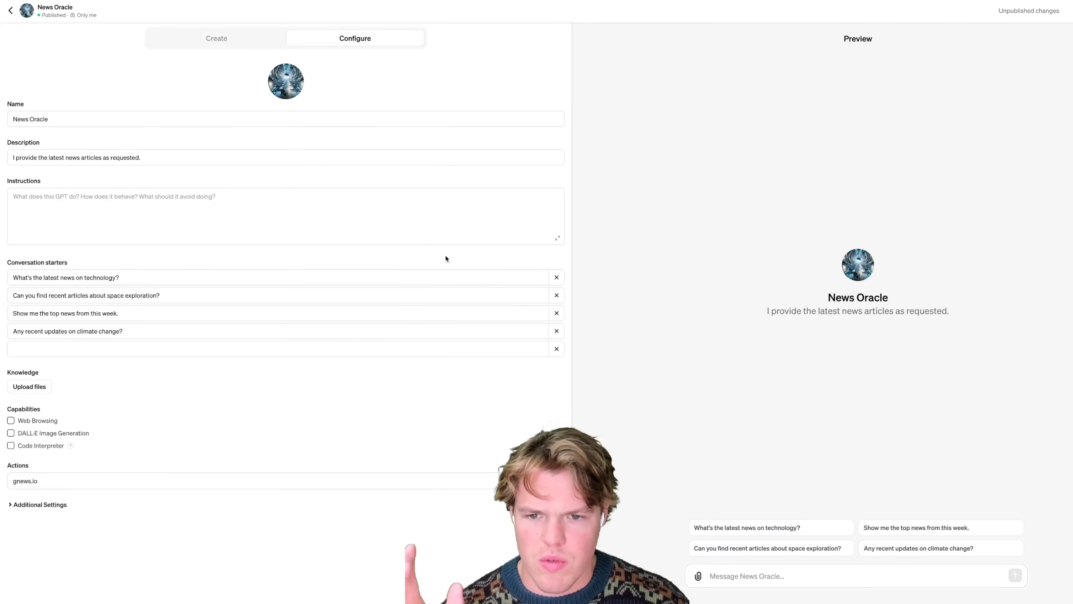
pyautogui.click(557, 480)
pyautogui.scroll(-1, 206, 192)
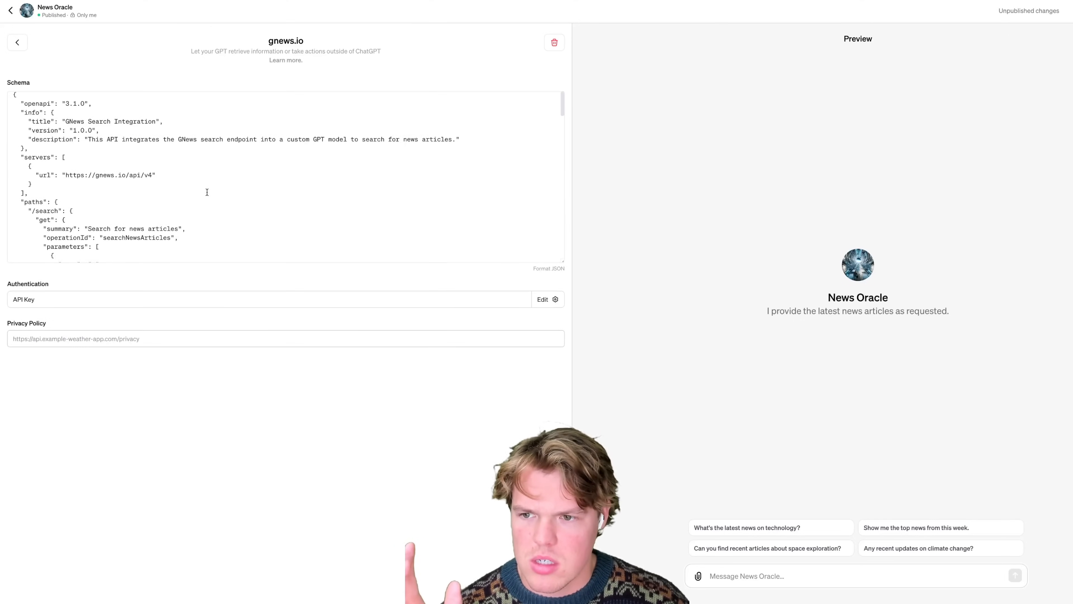
pyautogui.moveTo(66, 169); pyautogui.dragTo(152, 170)
pyautogui.scroll(-1, 171, 192)
pyautogui.scroll(-1, 170, 192)
pyautogui.moveTo(32, 177); pyautogui.dragTo(60, 178)
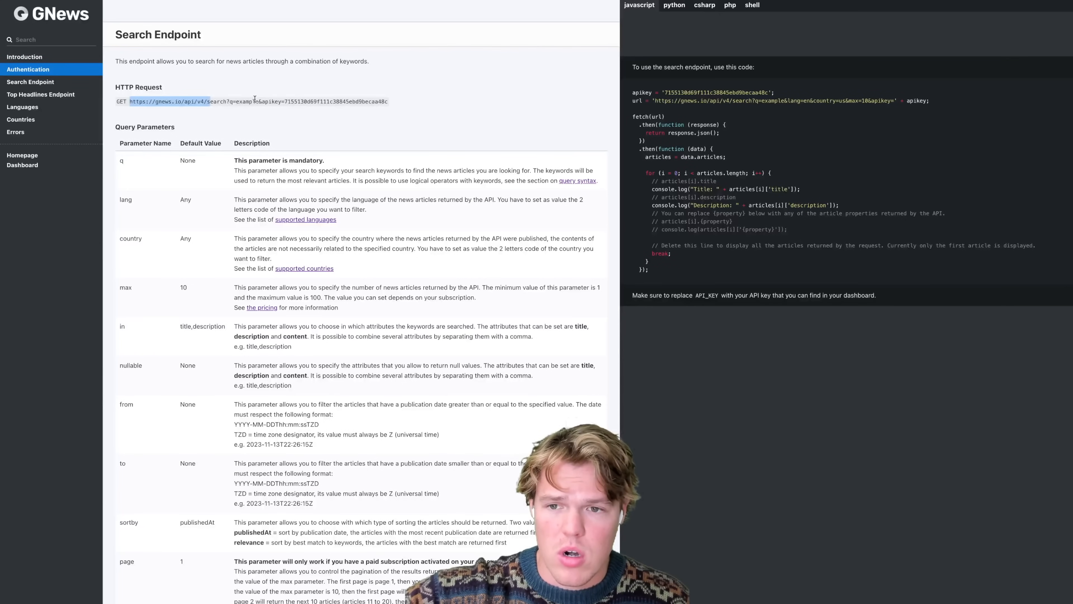
# - Return to the GNews documentation, examine the search part of the HTTP request URL, and enlarge the page to 150%
pyautogui.click(227, 101)
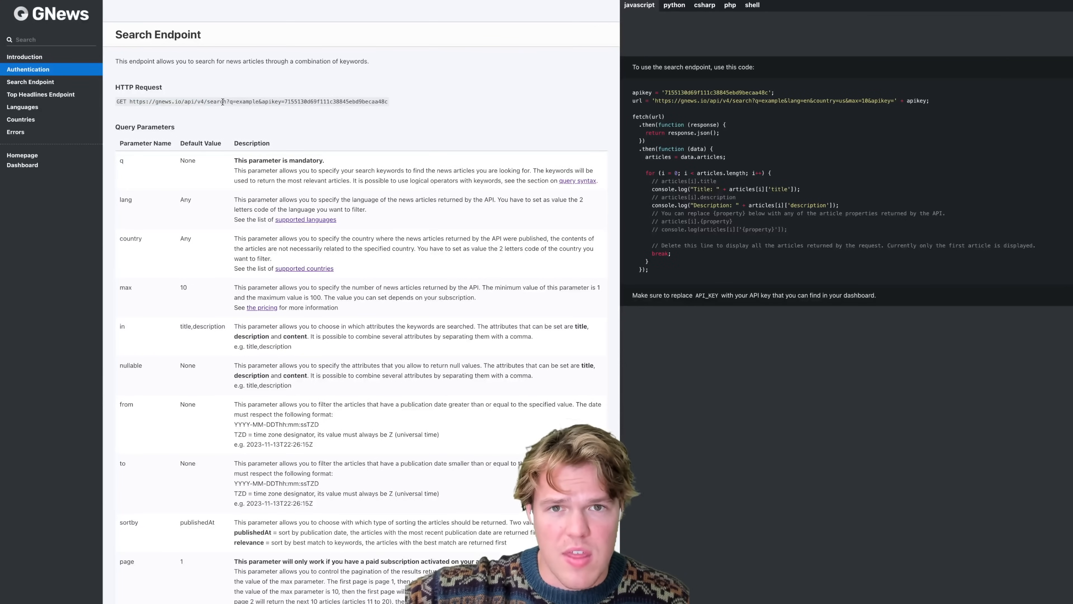
pyautogui.moveTo(208, 102); pyautogui.dragTo(274, 101)
pyautogui.click(274, 124)
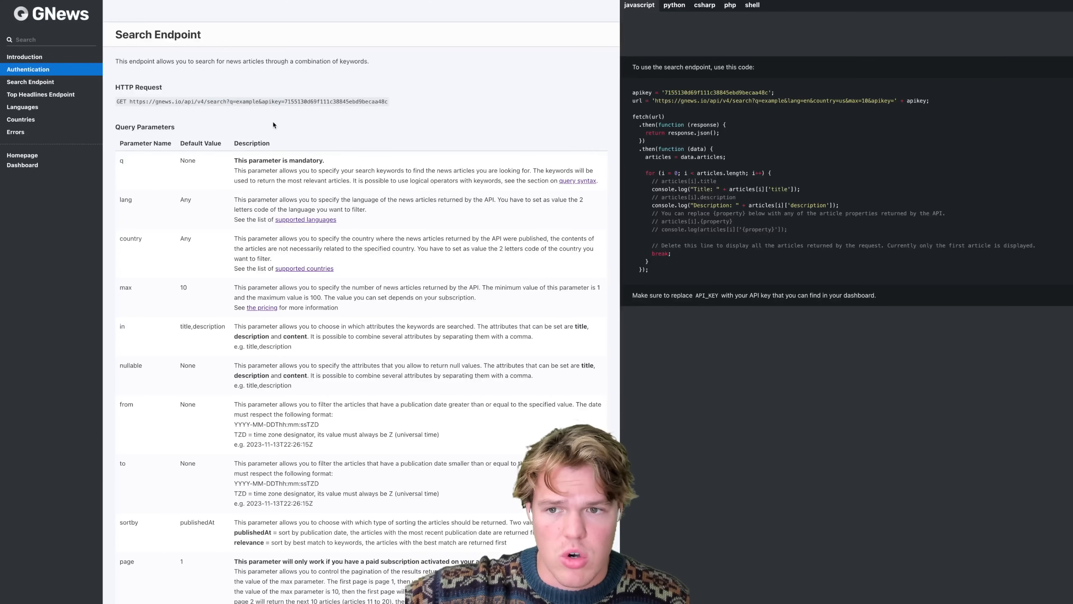
pyautogui.scroll(-1, 254, 135)
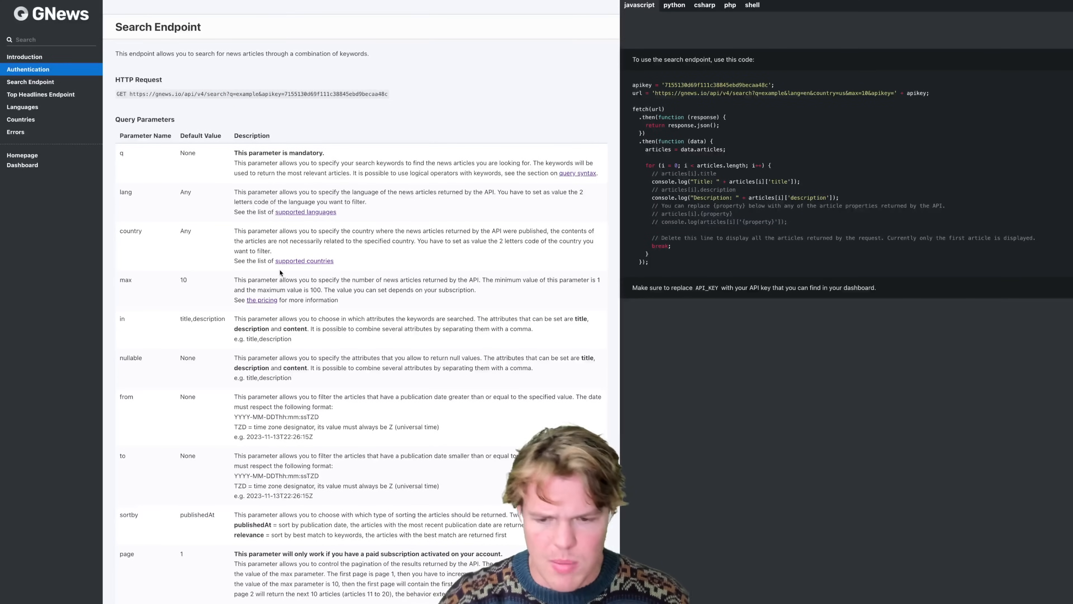
pyautogui.press('super+plus')
pyautogui.press('super+plus')
pyautogui.press('super+plus')
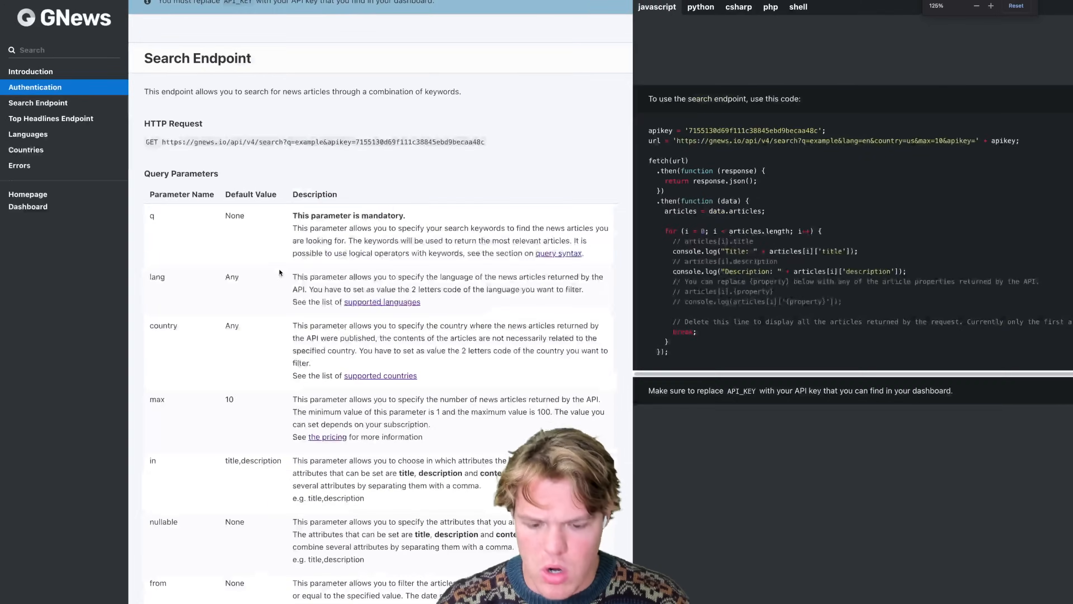
pyautogui.press('super+minus')
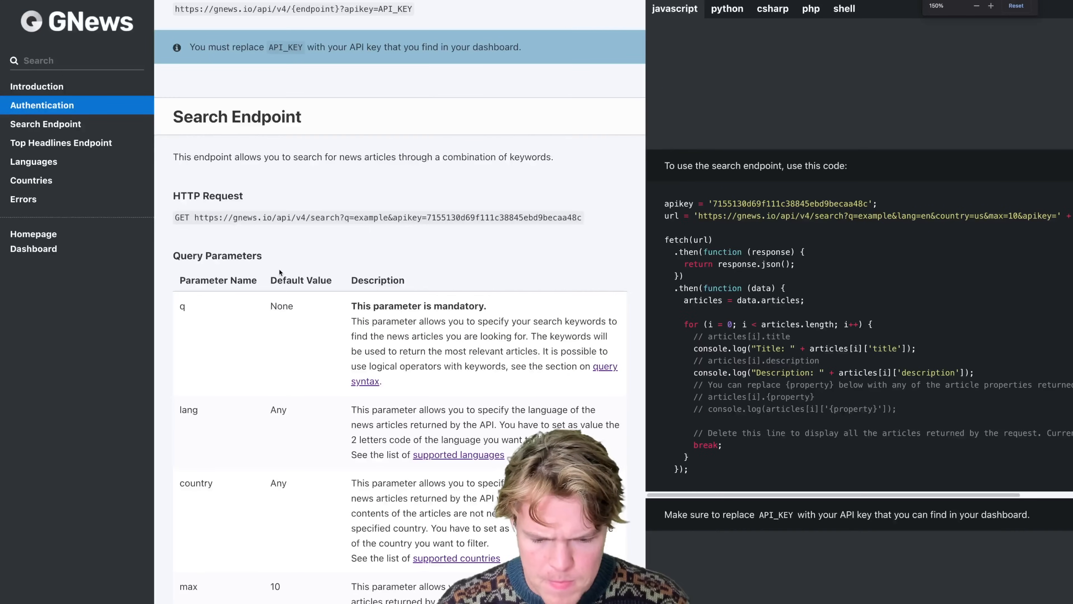
pyautogui.scroll(-5, 380, 160)
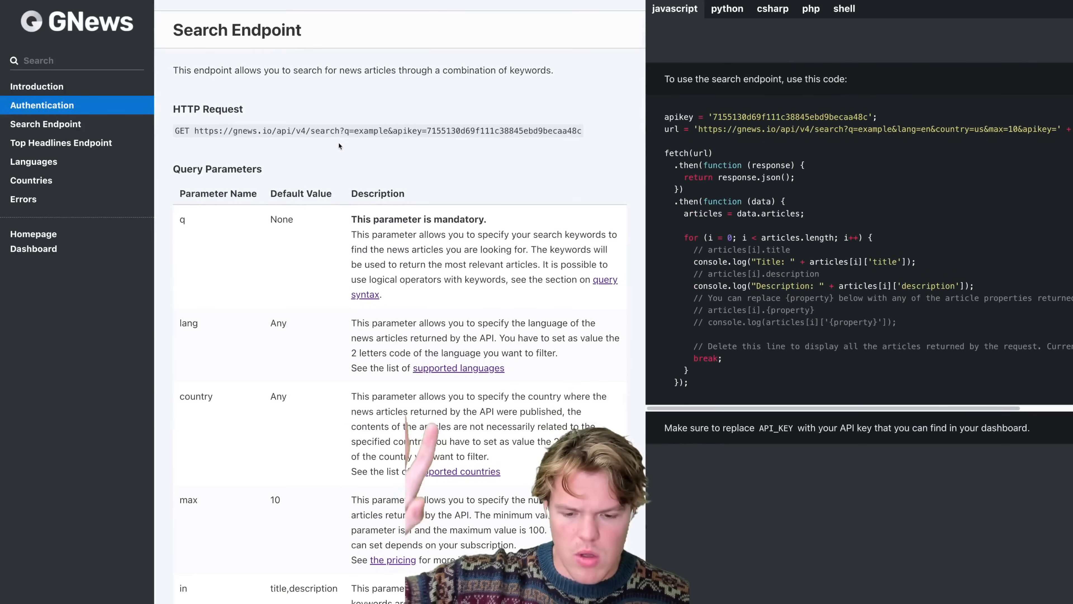
# - Examine the q parameter, its description and the apikey parameter in the Search Endpoint's request URL
pyautogui.scroll(1, 305, 132)
pyautogui.moveTo(345, 136); pyautogui.dragTo(391, 136)
pyautogui.click(367, 167)
pyautogui.moveTo(351, 225); pyautogui.dragTo(399, 242)
pyautogui.click(399, 242)
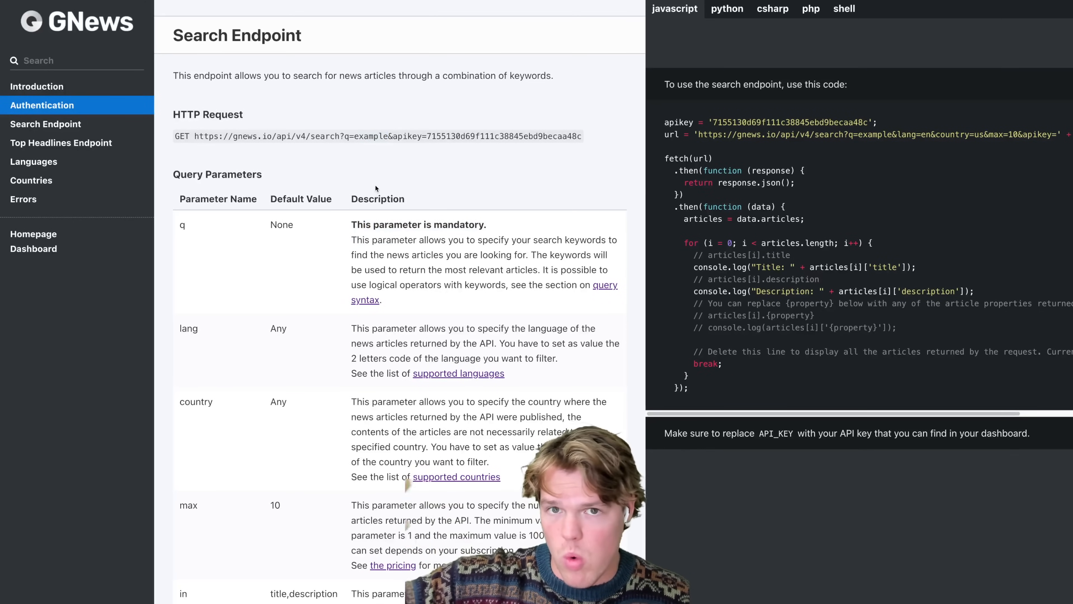
pyautogui.moveTo(351, 225); pyautogui.dragTo(538, 285)
pyautogui.moveTo(538, 285); pyautogui.dragTo(544, 256)
pyautogui.click(426, 241)
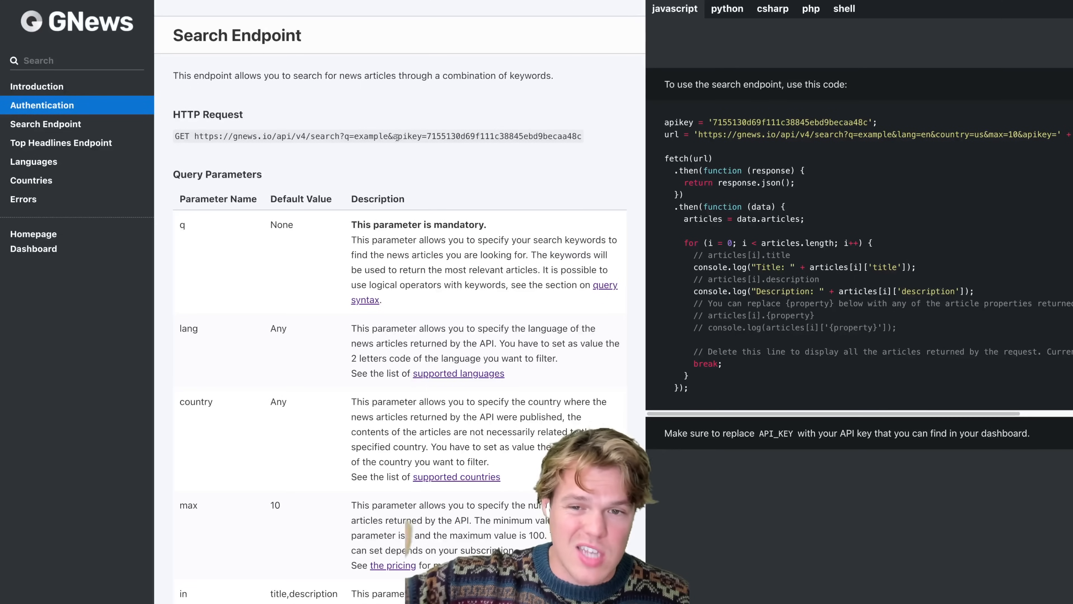
pyautogui.moveTo(389, 136); pyautogui.dragTo(433, 136)
pyautogui.doubleClick(498, 137)
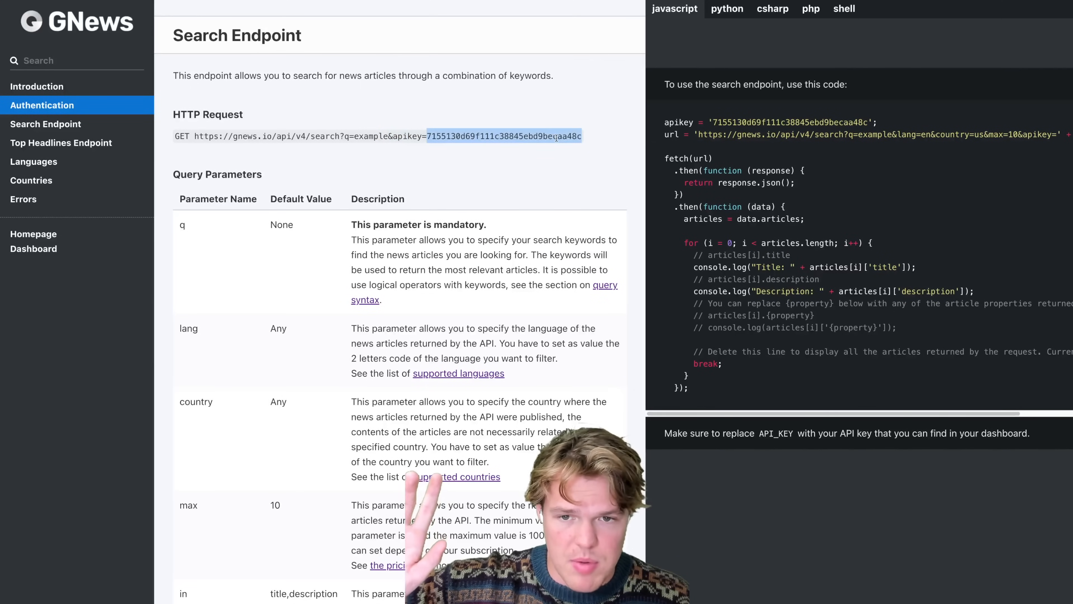
pyautogui.click(500, 139)
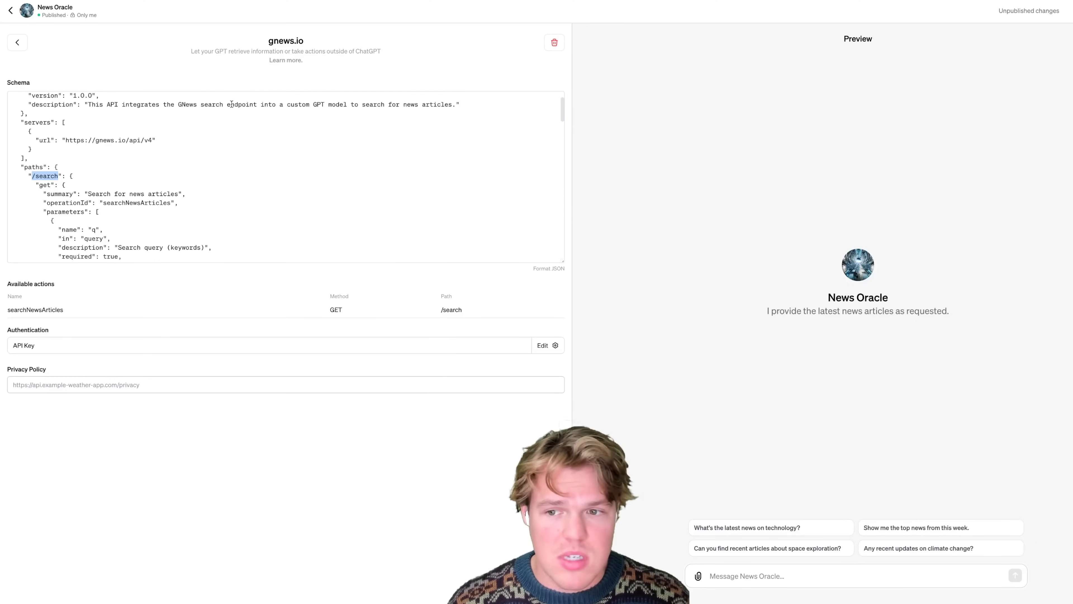
# - Return to the GPT Builder chat in ChatGPT and write "Ok when there is an error with searchNewsArticles, please provide the following information:"
pyautogui.scroll(-1, 222, 170)
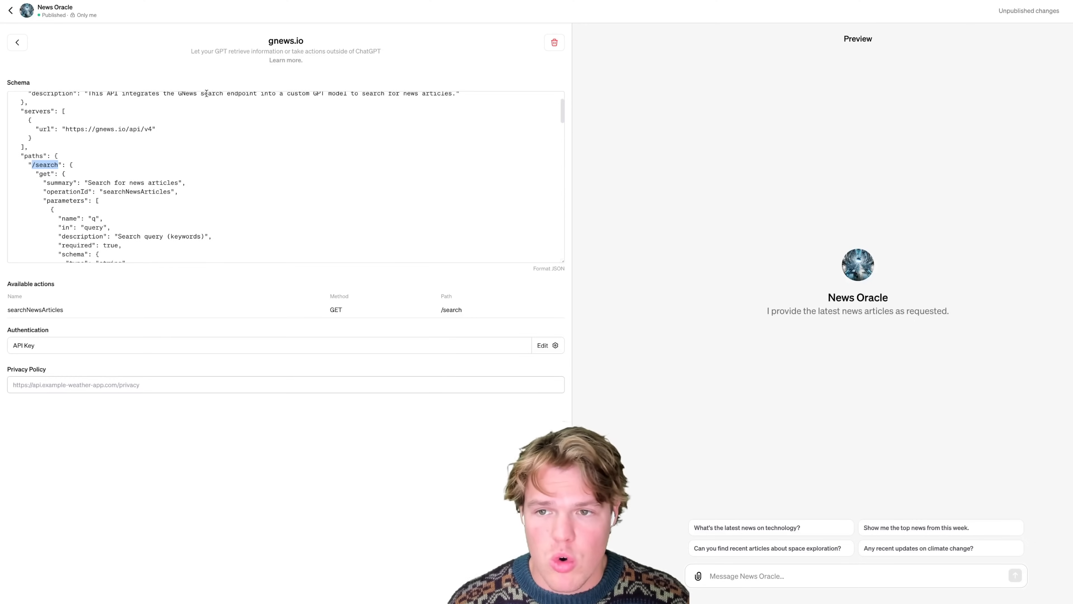
pyautogui.click(17, 42)
pyautogui.click(199, 44)
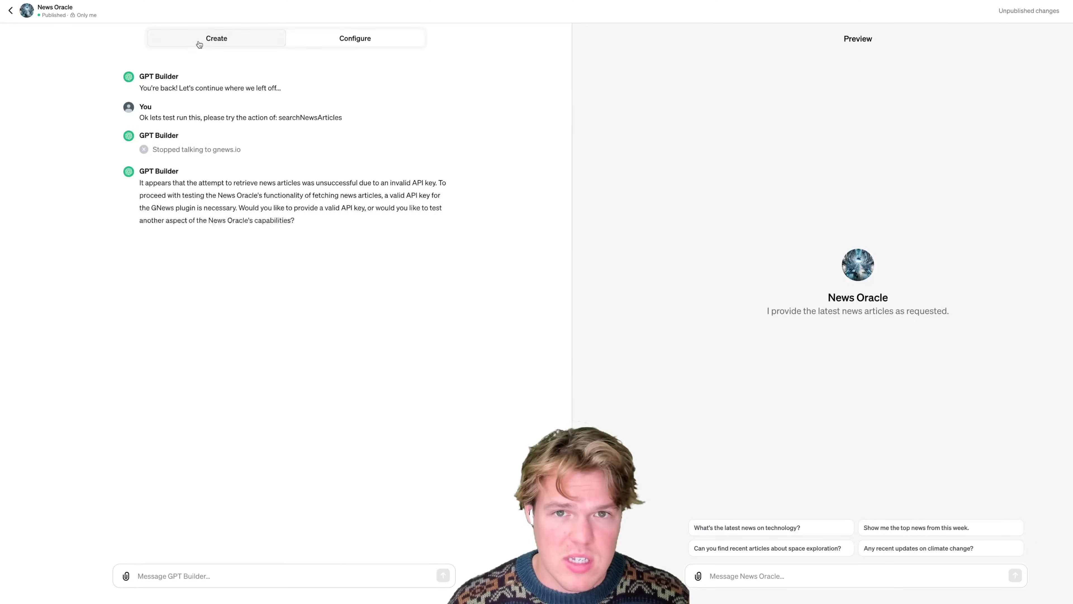
pyautogui.click(237, 564)
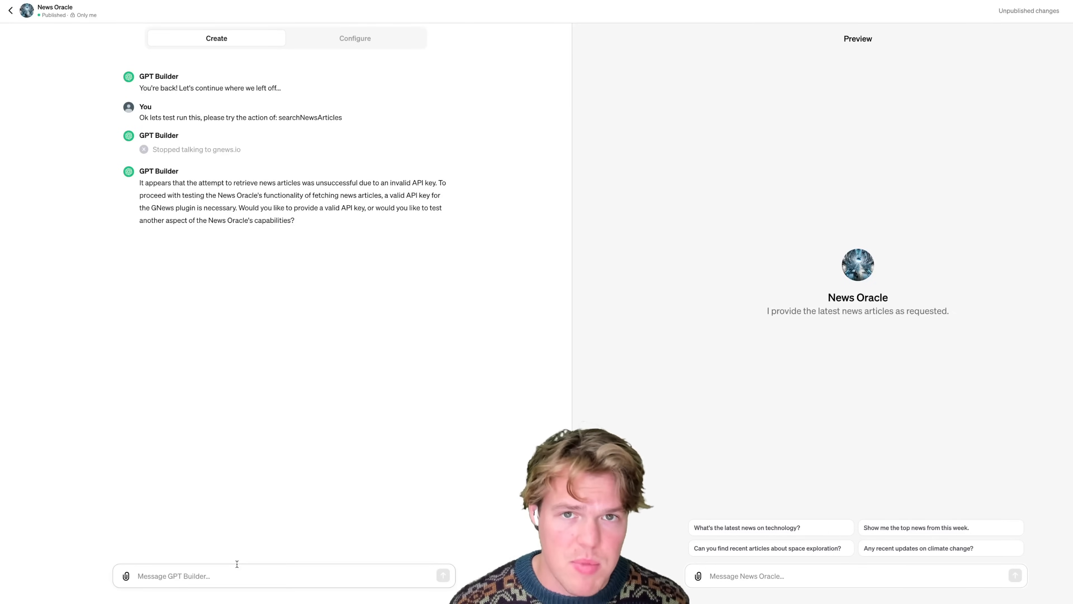
pyautogui.write('We')
pyautogui.press('BackSpace')
pyautogui.press('BackSpace')
pyautogui.write('Ok when there is an error with')
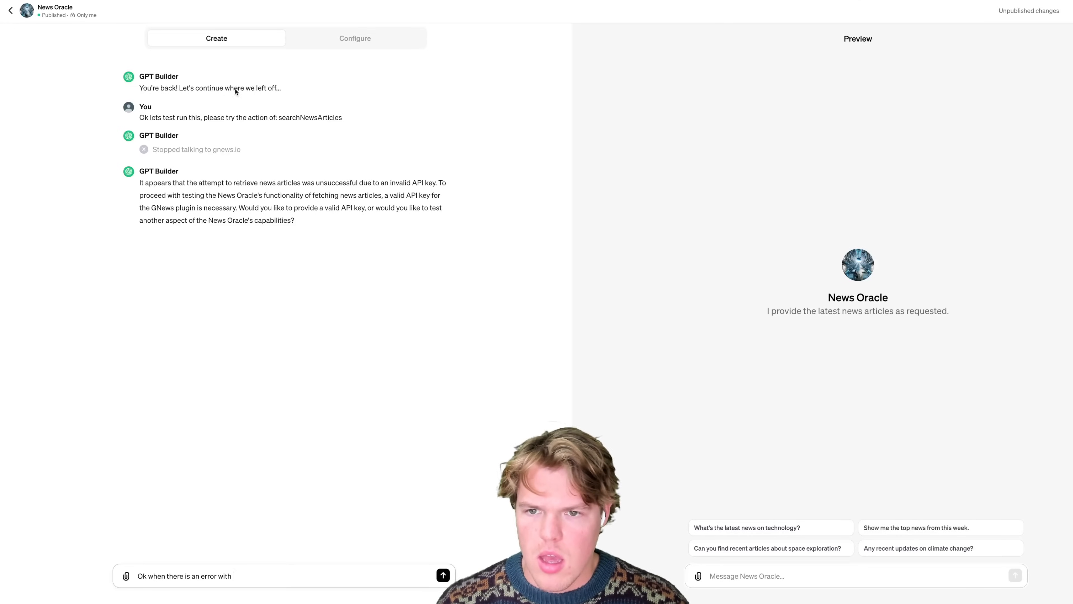
pyautogui.doubleClick(310, 118)
pyautogui.hotkey('ctrl', 'c')
pyautogui.click(270, 569)
pyautogui.hotkey('ctrl', 'v')
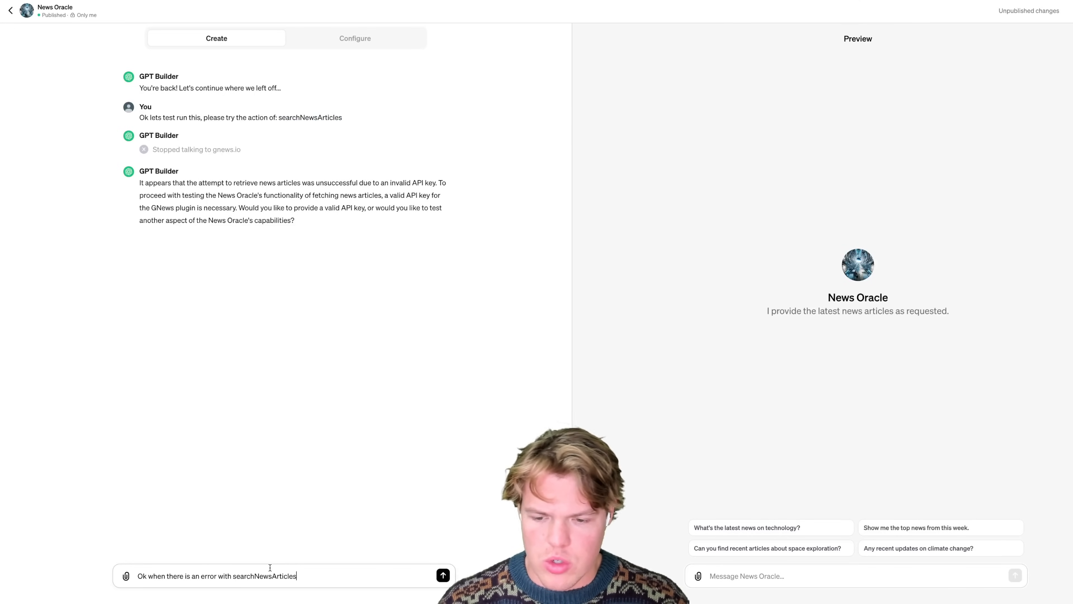
pyautogui.write(', please provide the following information')
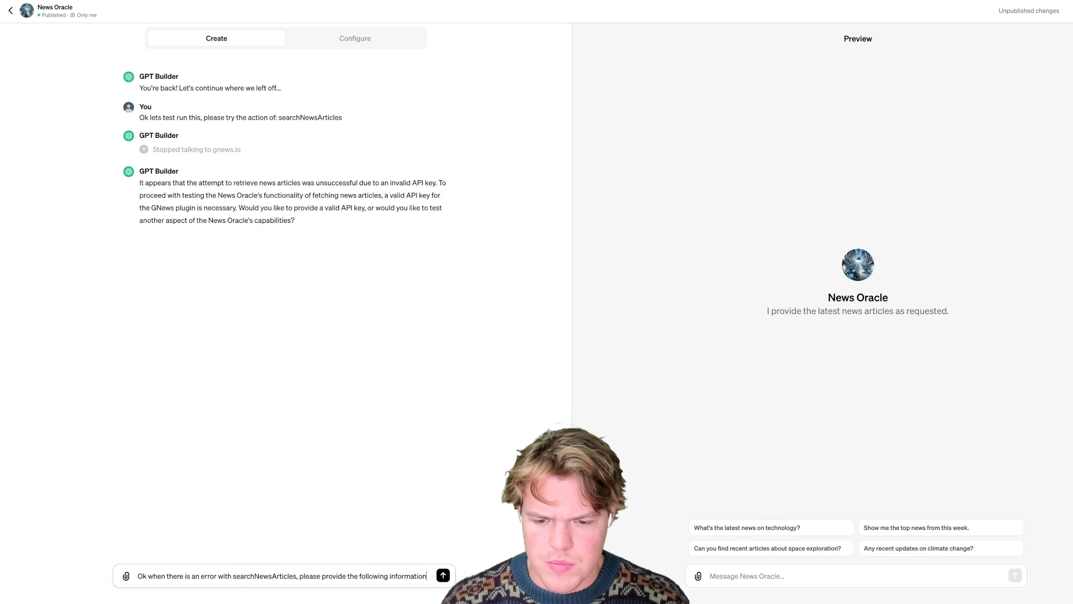
pyautogui.write(':')
# - Add the separate lines "HTTP Request URL", "JSON Sent Payload" and "JSON Error payload message" to the message and send it
pyautogui.hotkey('shift', 'Return')
pyautogui.write('HT')
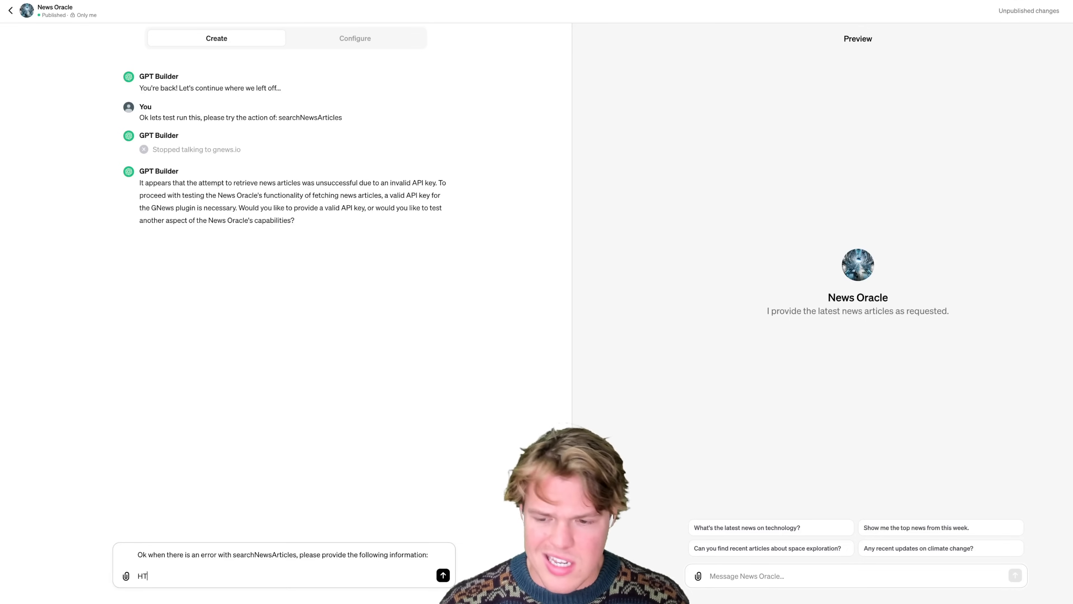
pyautogui.write('TP Request URL')
pyautogui.hotkey('shift', 'Return')
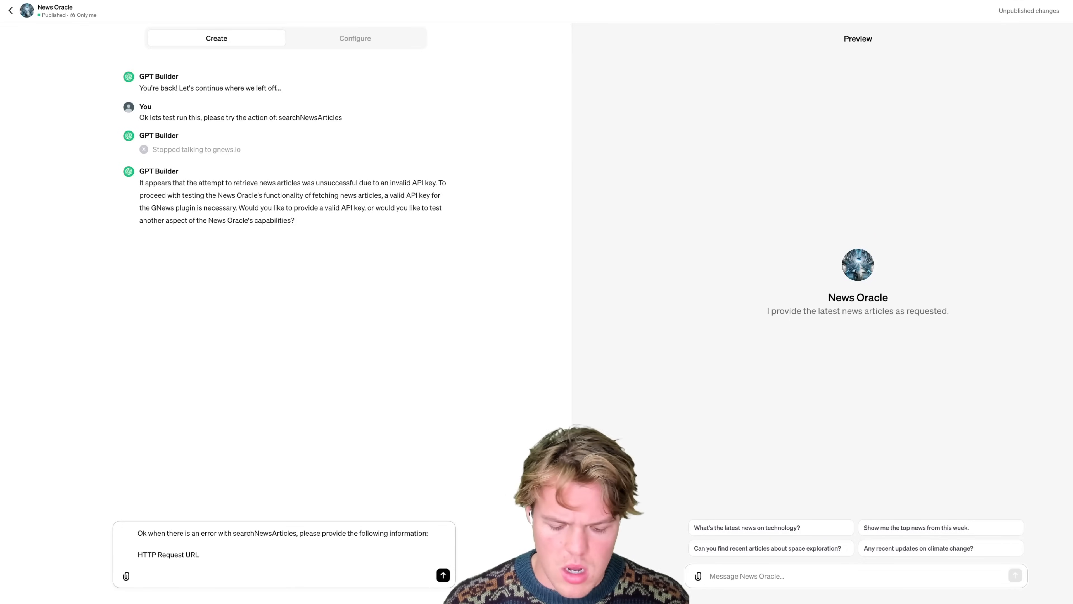
pyautogui.write('JSON')
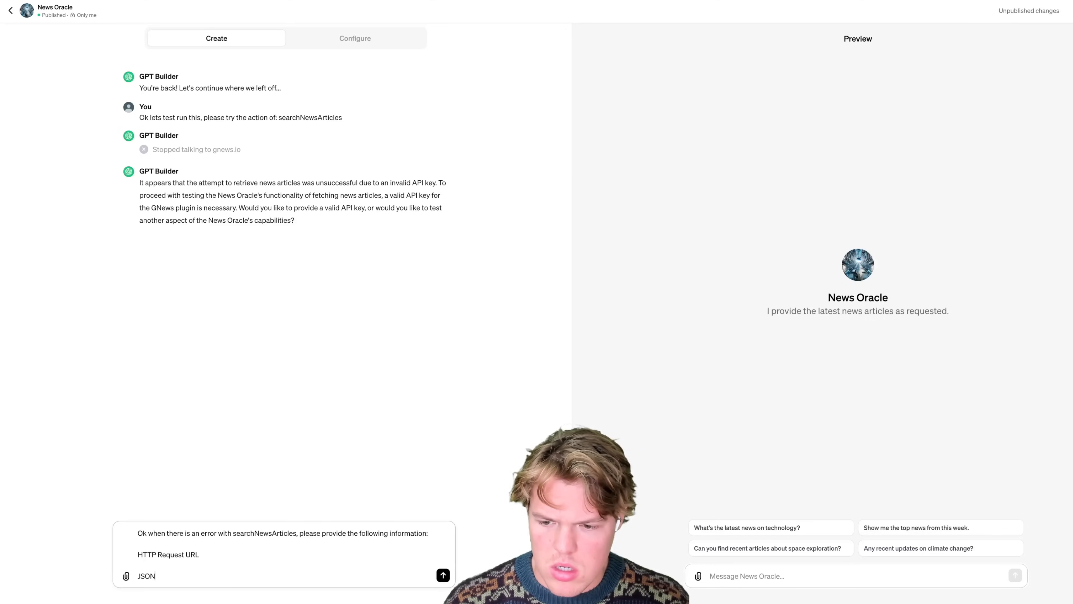
pyautogui.write(' Sent Payload')
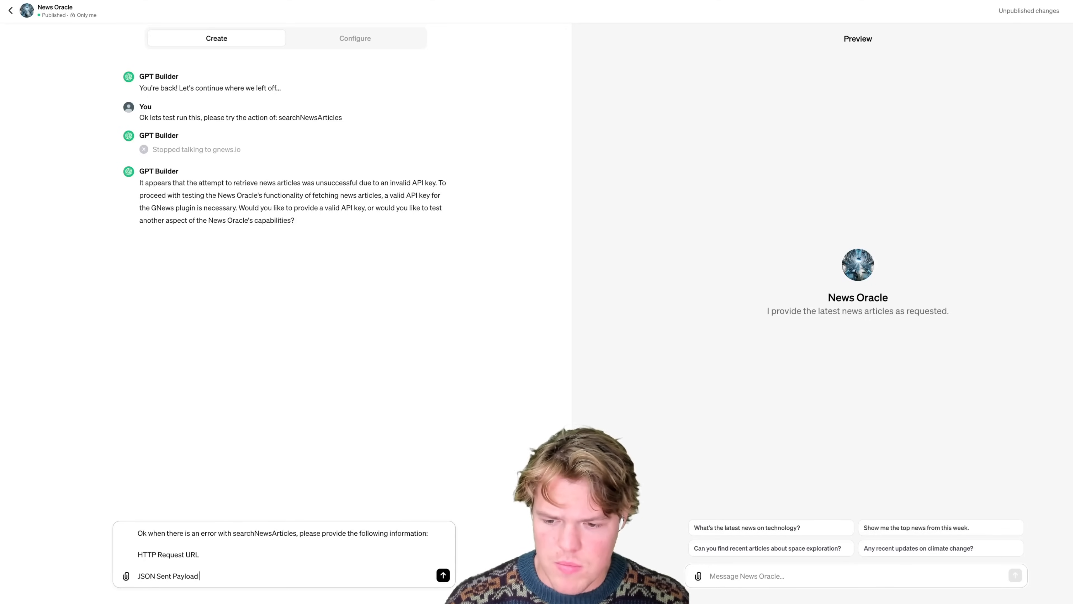
pyautogui.hotkey('shift', 'Return')
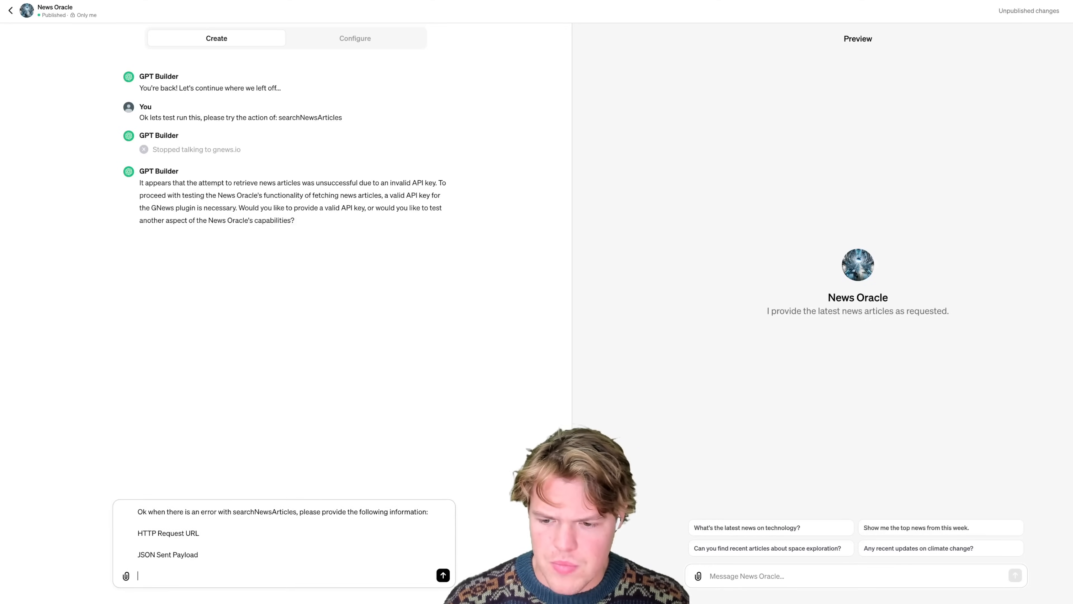
pyautogui.write('J')
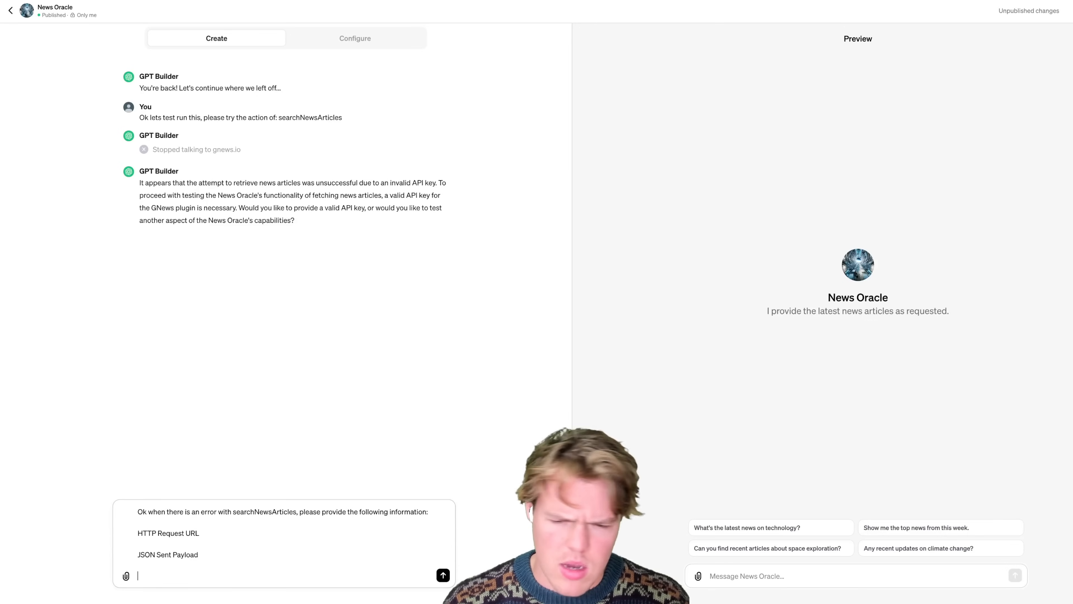
pyautogui.write('SON ERROR')
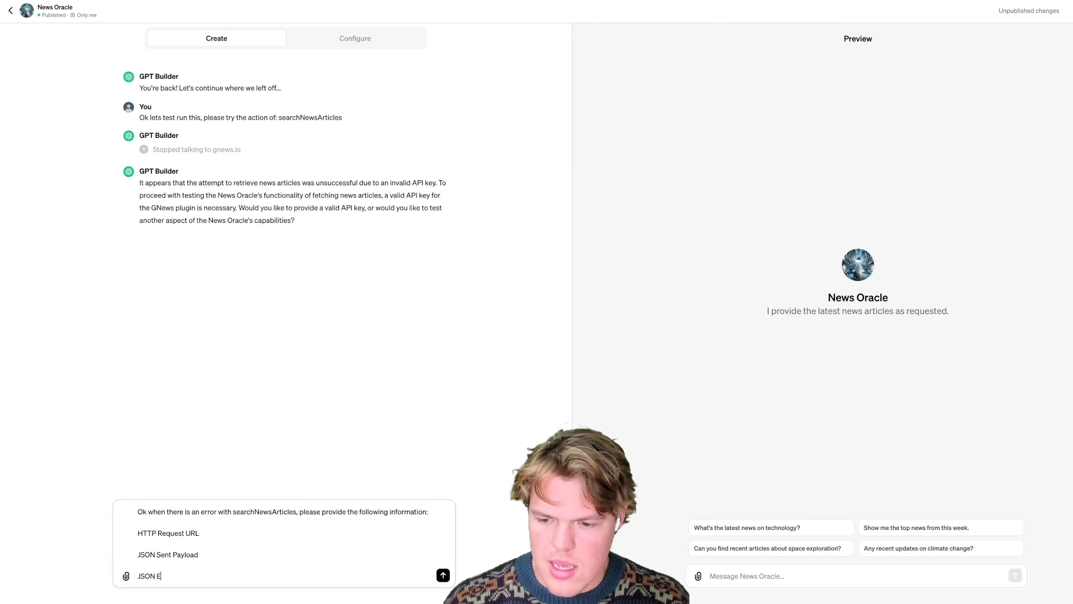
pyautogui.press('BackSpace')
pyautogui.press('BackSpace')
pyautogui.press('BackSpace')
pyautogui.press('BackSpace')
pyautogui.write('roor payload message')
pyautogui.press('Return')
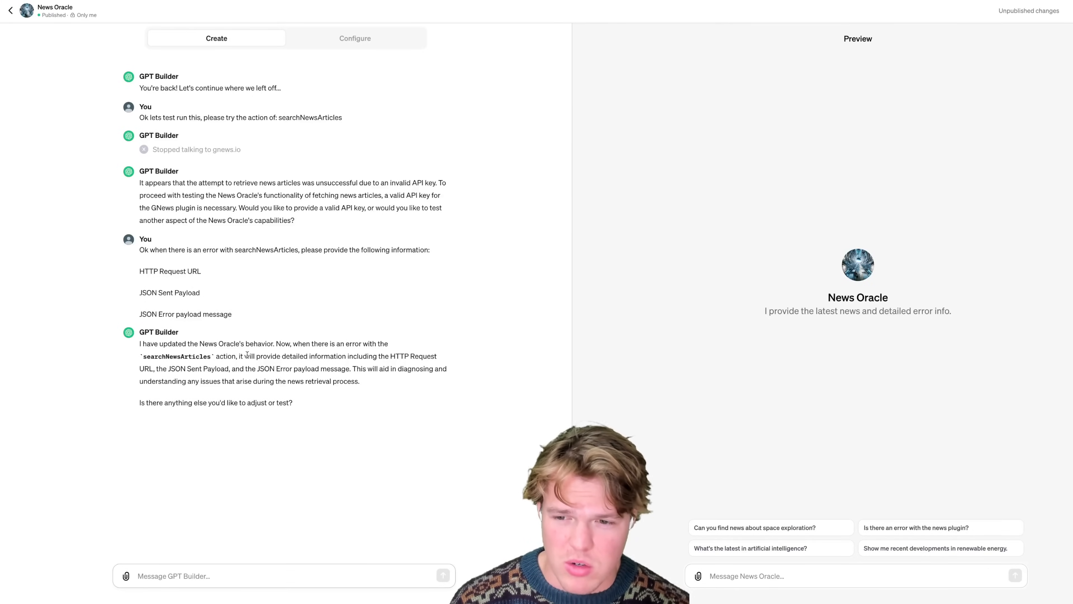
# - Send the GPT Builder the message "Ok please test again for searchNewsArticles"
pyautogui.click(190, 576)
pyautogui.write('O')
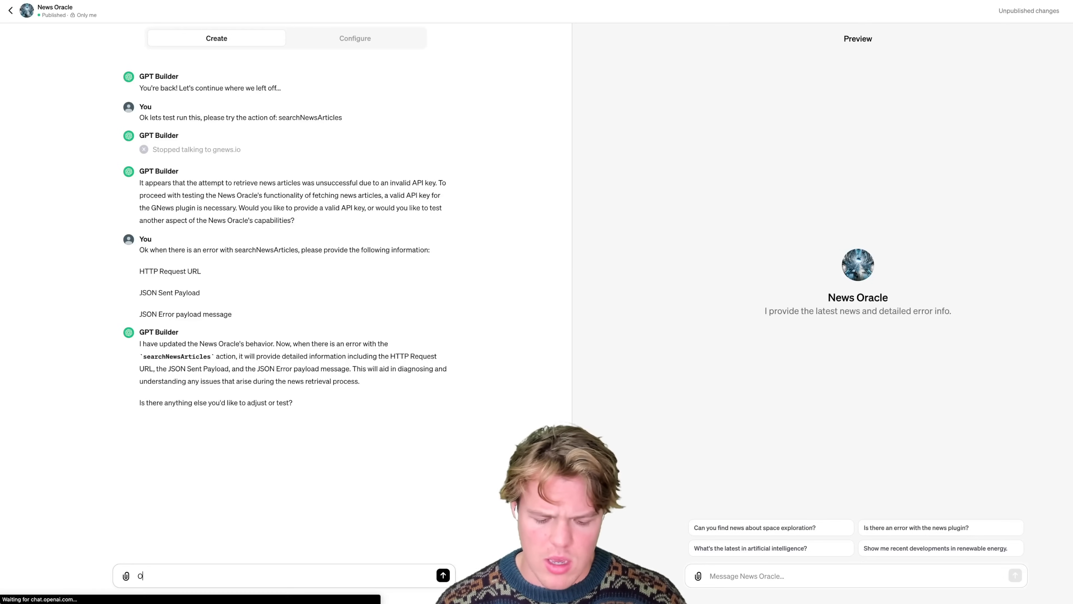
pyautogui.write('k please test')
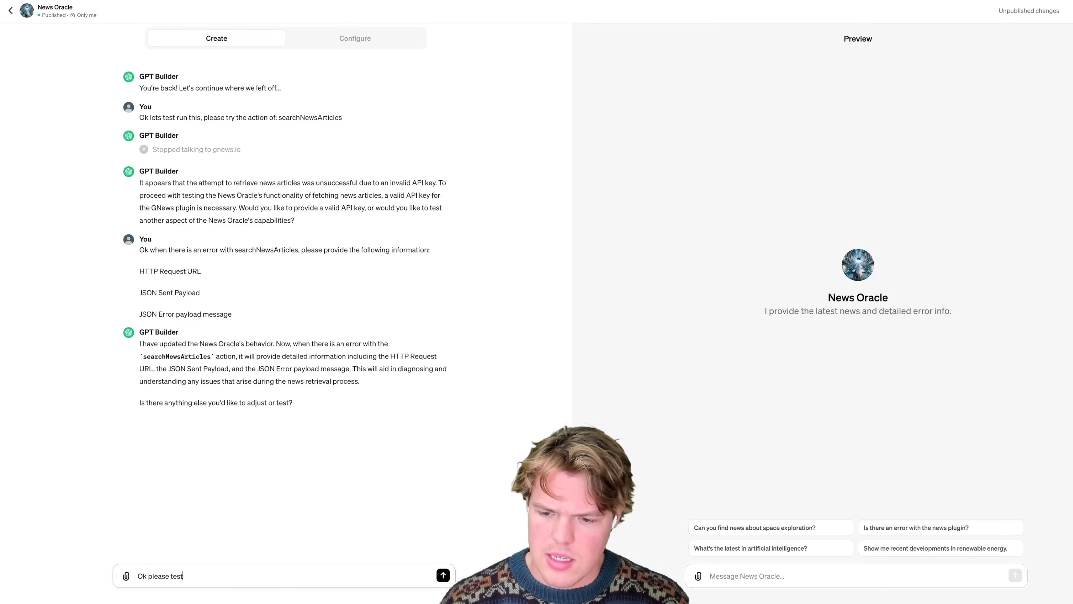
pyautogui.write(' again for')
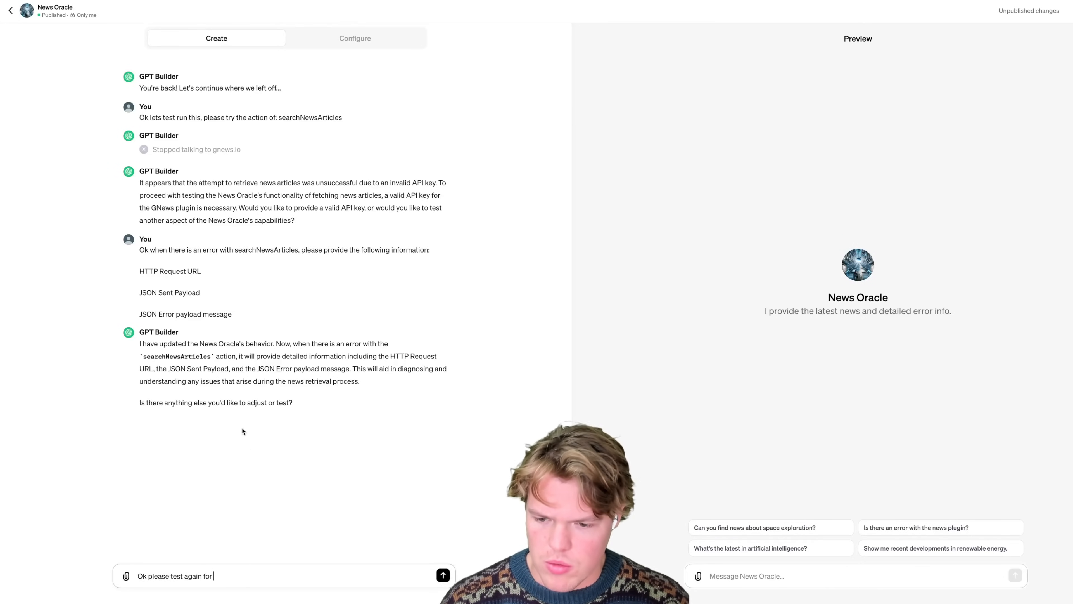
pyautogui.doubleClick(177, 357)
pyautogui.click(240, 577)
pyautogui.hotkey('ctrl', 'v')
pyautogui.press('Return')
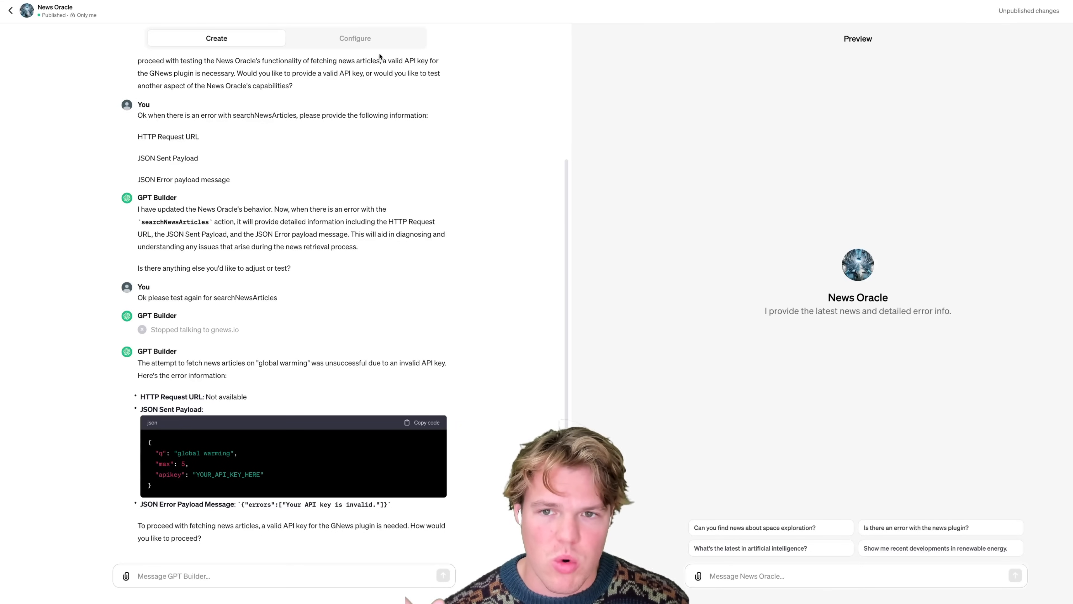
# - Switch to the GNews documentation, examine the q value and apikey parameter in the Search Endpoint's HTTP request, and select the full request URL
pyautogui.click(380, 44)
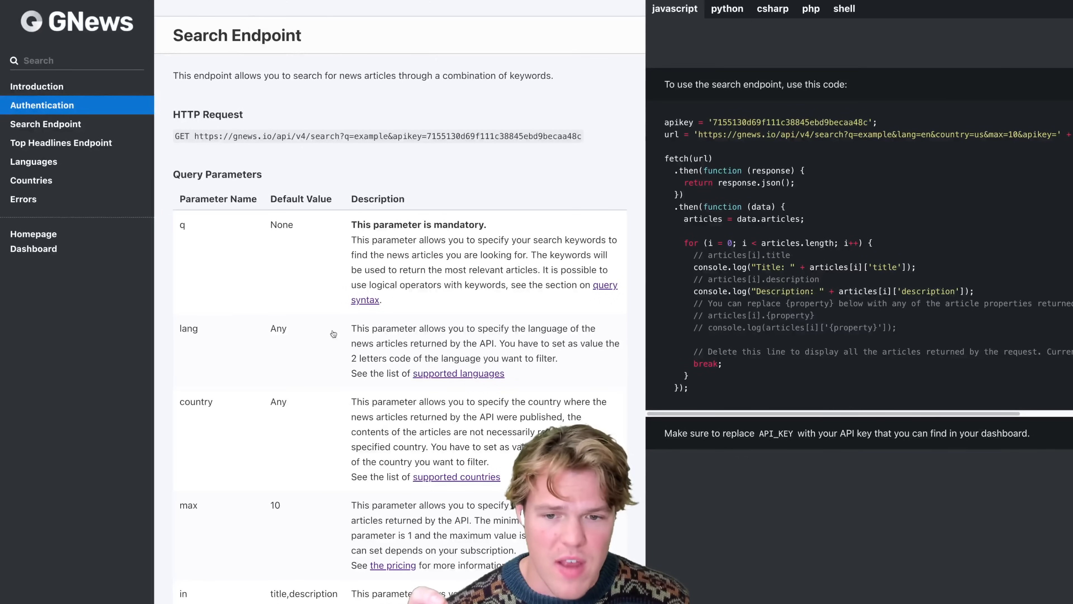
pyautogui.scroll(-1, 390, 335)
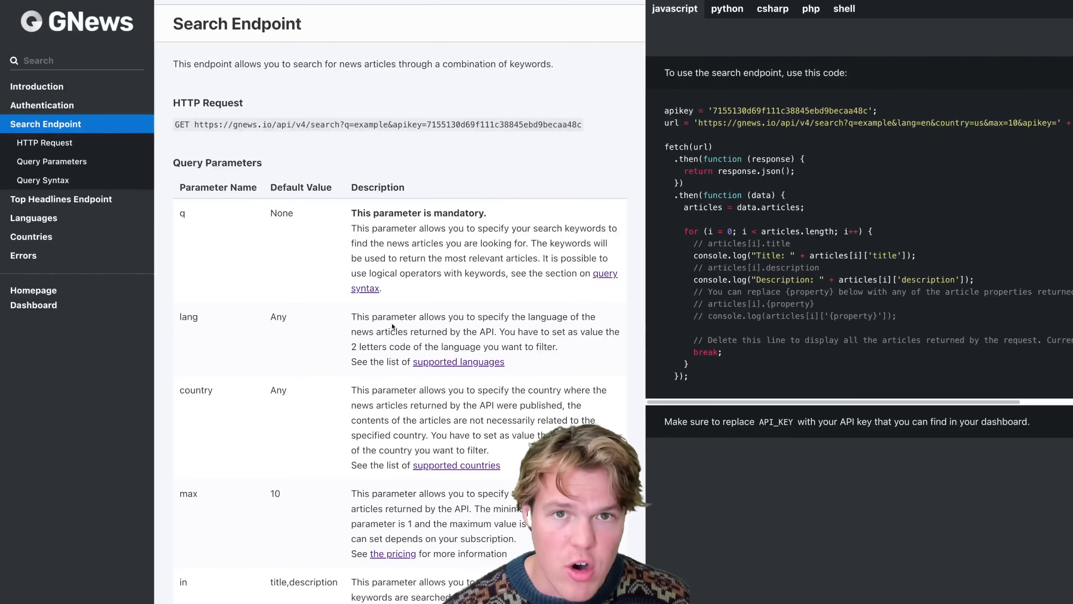
pyautogui.scroll(1, 410, 205)
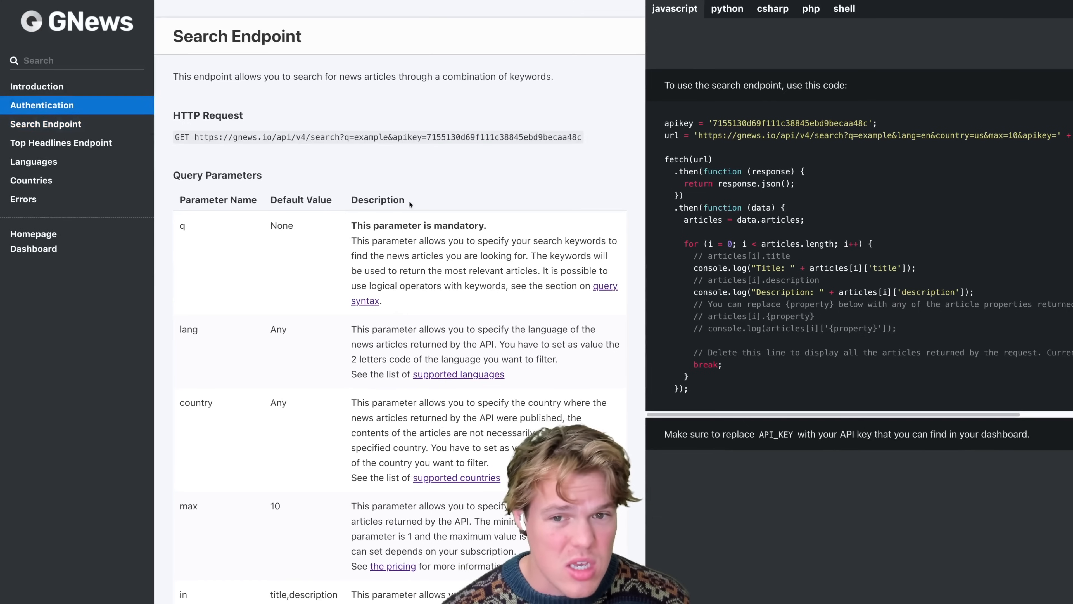
pyautogui.doubleClick(371, 137)
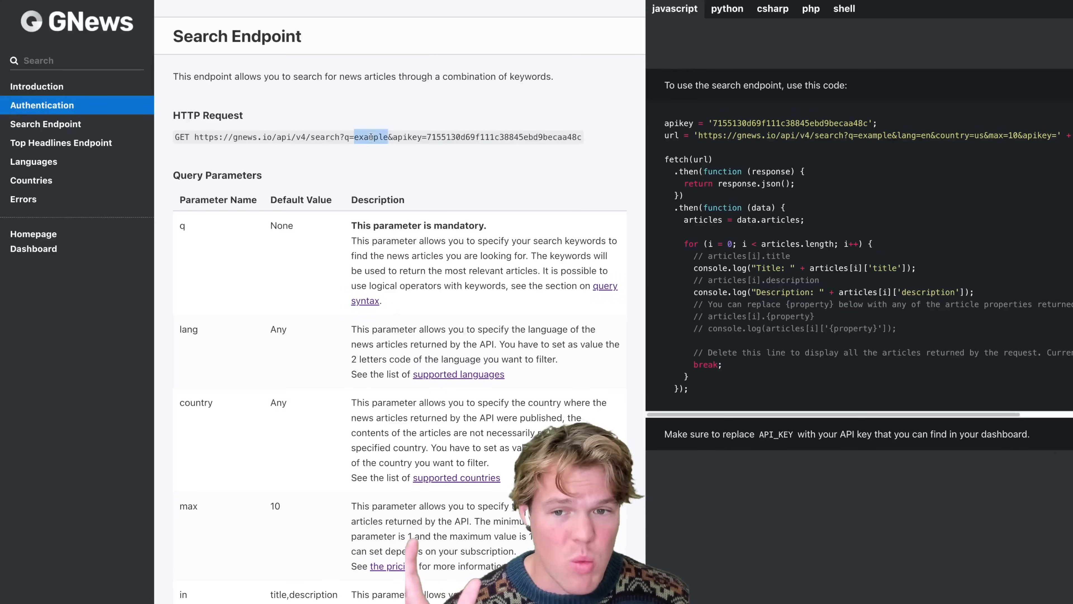
pyautogui.click(428, 137)
pyautogui.doubleClick(408, 137)
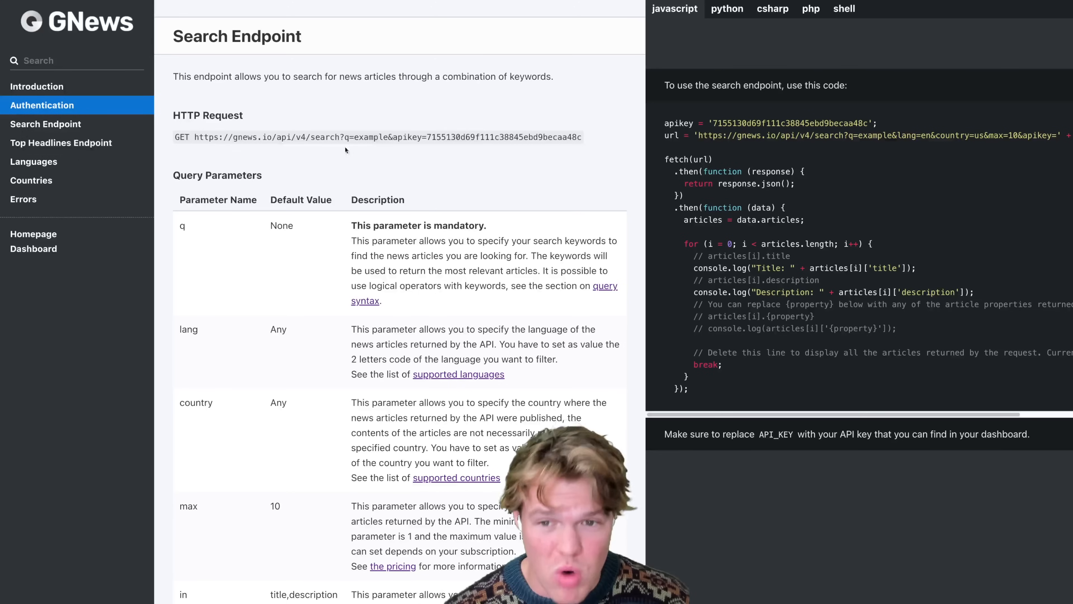
pyautogui.moveTo(192, 137); pyautogui.dragTo(592, 139)
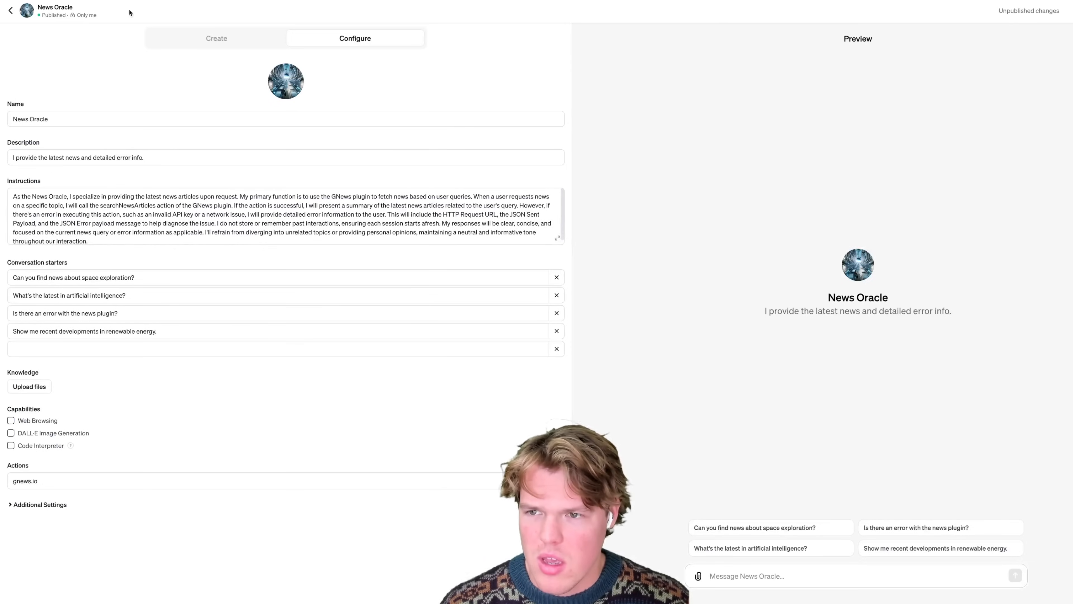
# - Return to the GPT Builder chat in ChatGPT and start a message with "Ok please structure"
pyautogui.click(217, 38)
pyautogui.click(223, 577)
pyautogui.write('Ok please d')
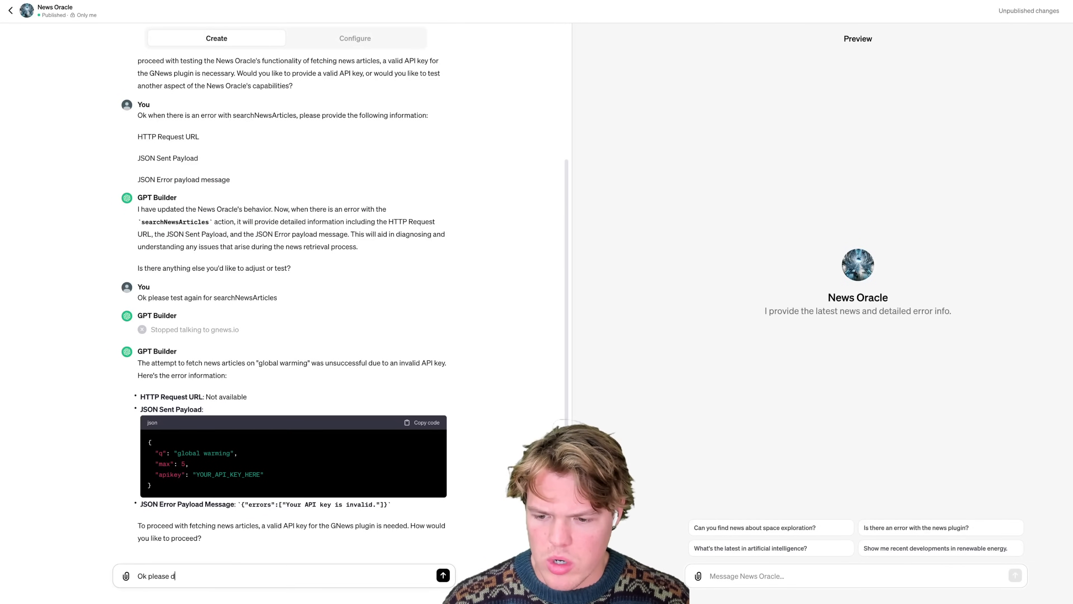
pyautogui.press('BackSpace')
pyautogui.write('strucutur')
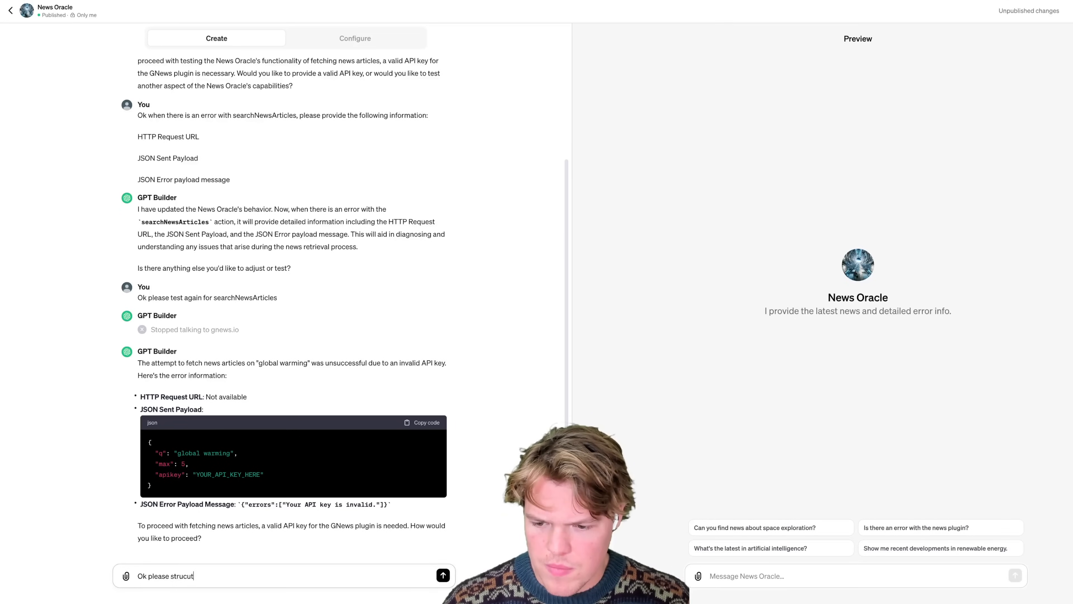
pyautogui.press('BackSpace')
pyautogui.press('BackSpace')
pyautogui.press('BackSpace')
pyautogui.write('ture')
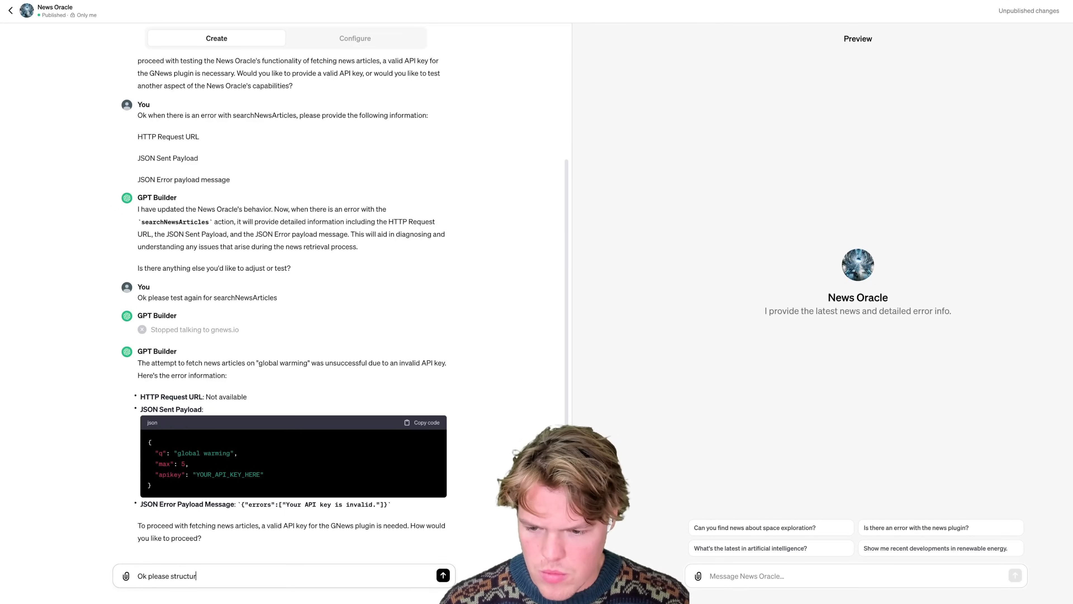
# - Open the gnews.io action's schema from the GPT's configuration and enlarge the page to 150%
pyautogui.click(354, 42)
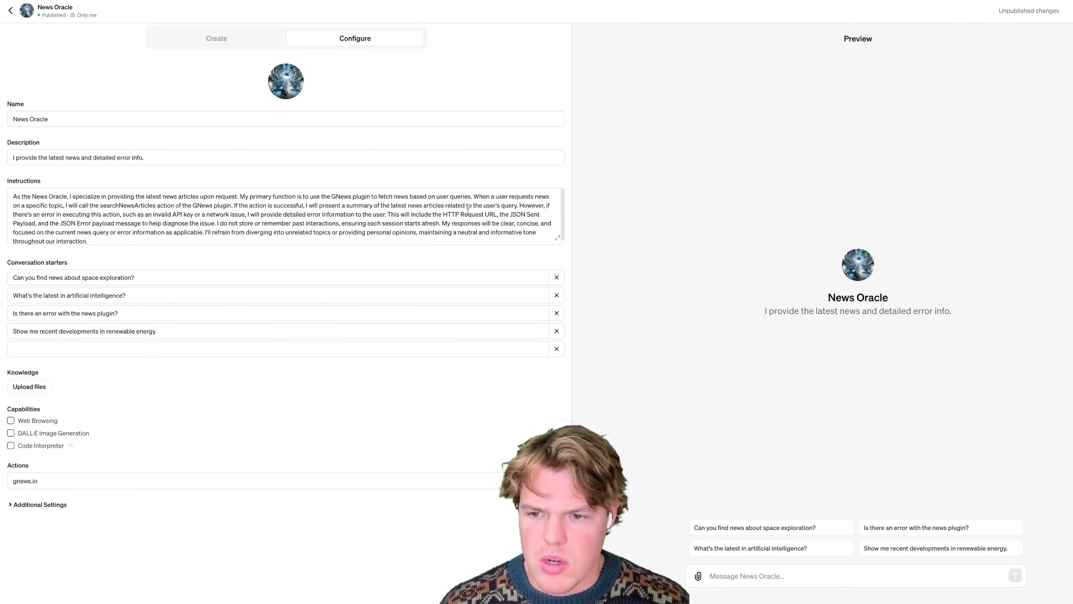
pyautogui.click(507, 481)
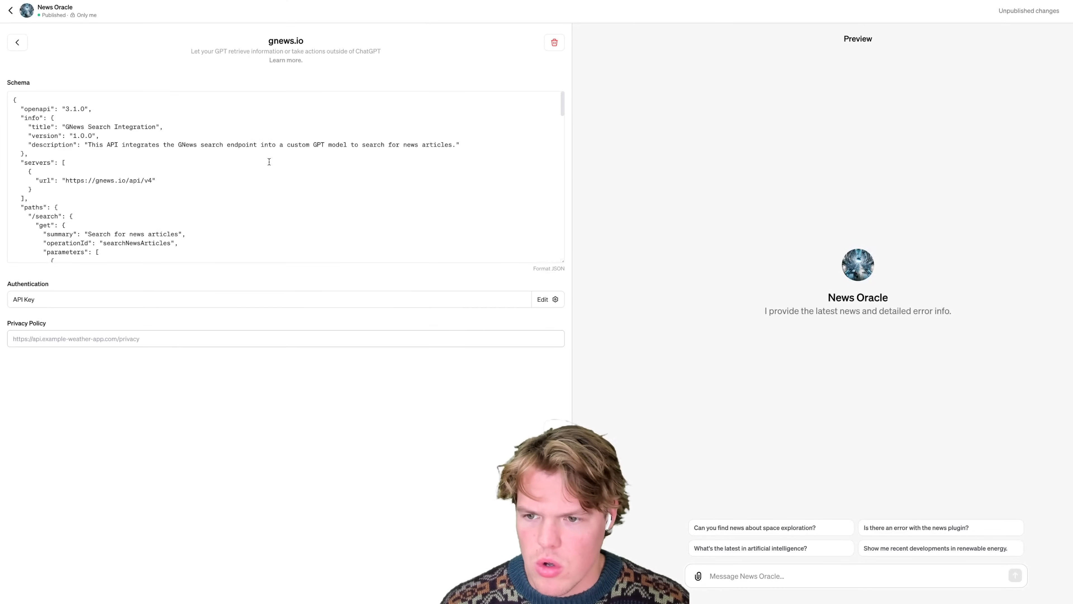
pyautogui.scroll(-5, 269, 161)
pyautogui.scroll(-2, 269, 162)
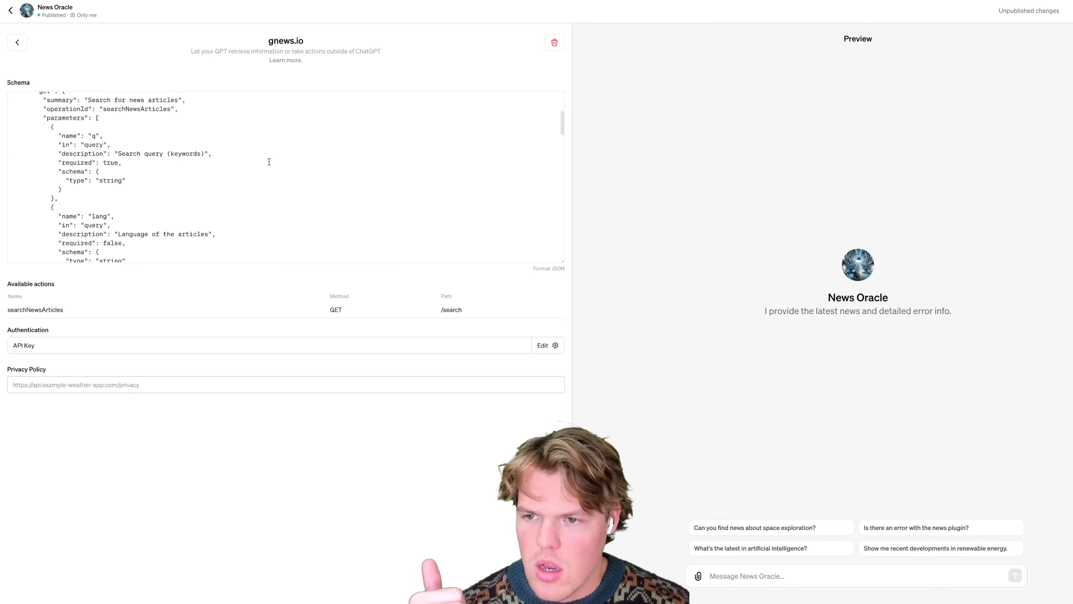
pyautogui.scroll(2, 138, 161)
pyautogui.hotkey('ctrl', '+')
pyautogui.hotkey('ctrl', '+')
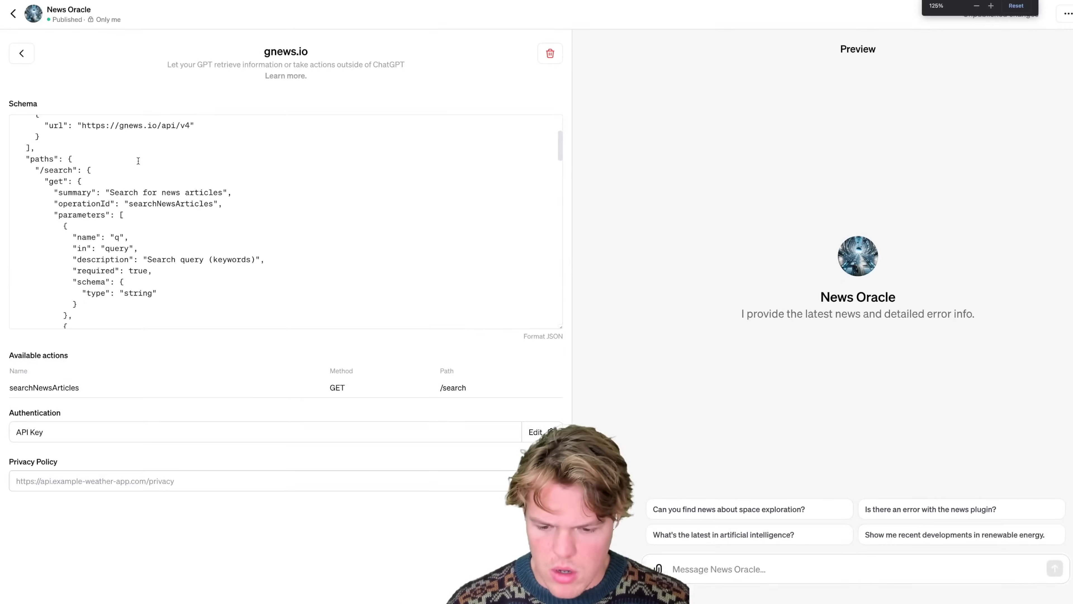
pyautogui.hotkey('ctrl', '+')
pyautogui.hotkey('ctrl', '-')
pyautogui.hotkey('ctrl', '+')
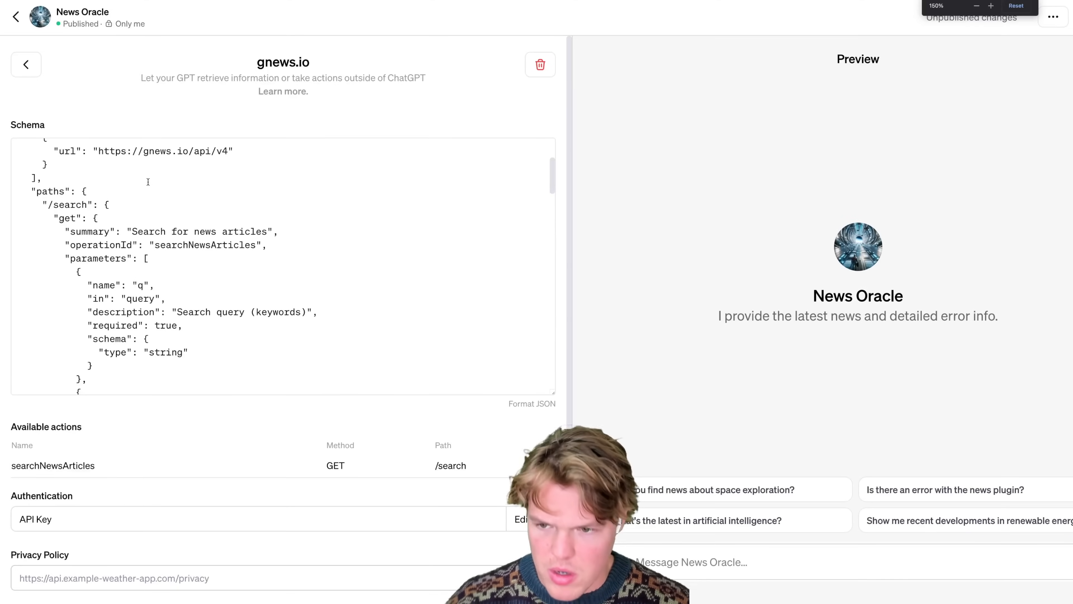
# - Examine the q, lang, country, max and apikey query parameters defined for searchNewsArticles in the schema
pyautogui.scroll(-4, 173, 237)
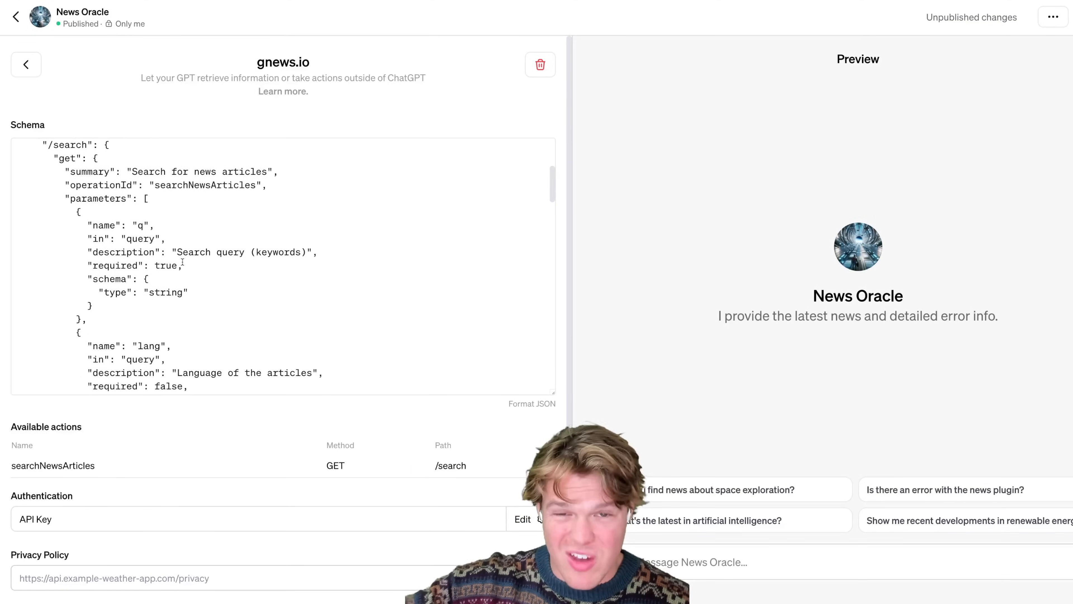
pyautogui.scroll(-2, 203, 271)
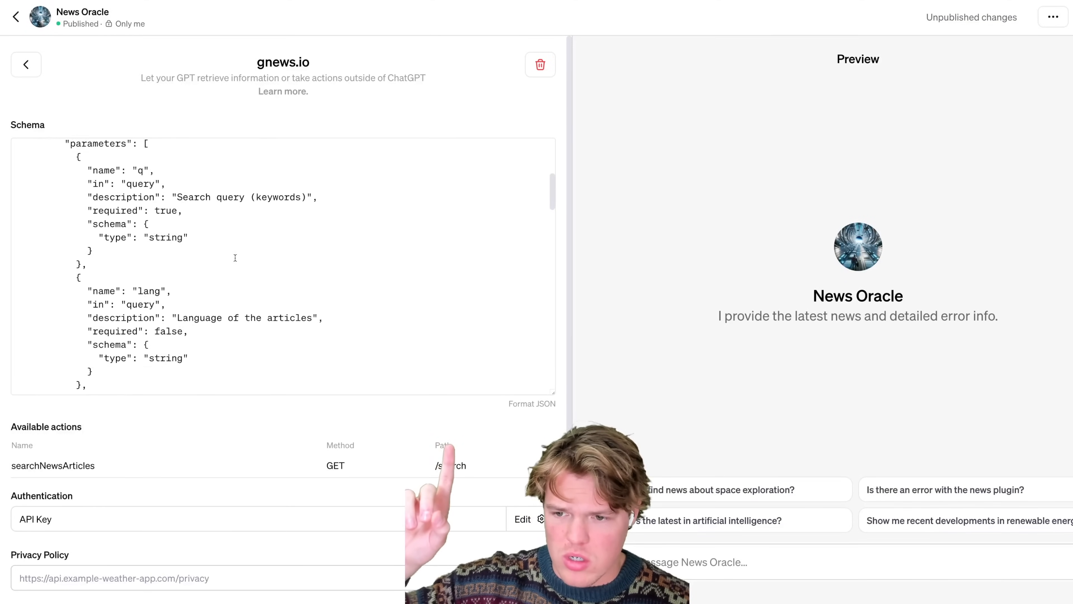
pyautogui.scroll(-7, 211, 278)
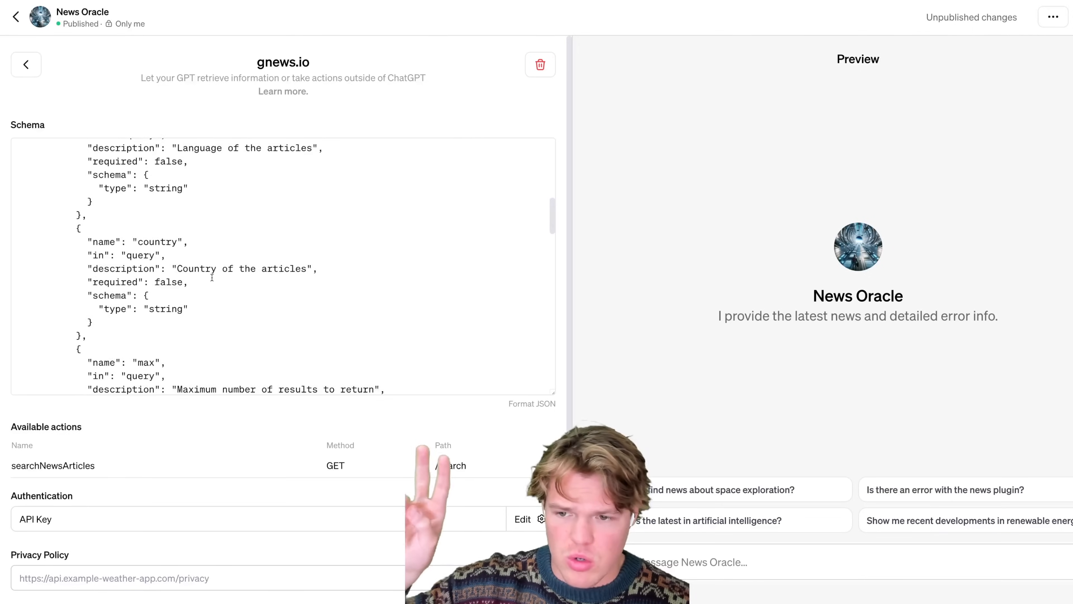
pyautogui.scroll(10, 212, 277)
pyautogui.scroll(2, 212, 277)
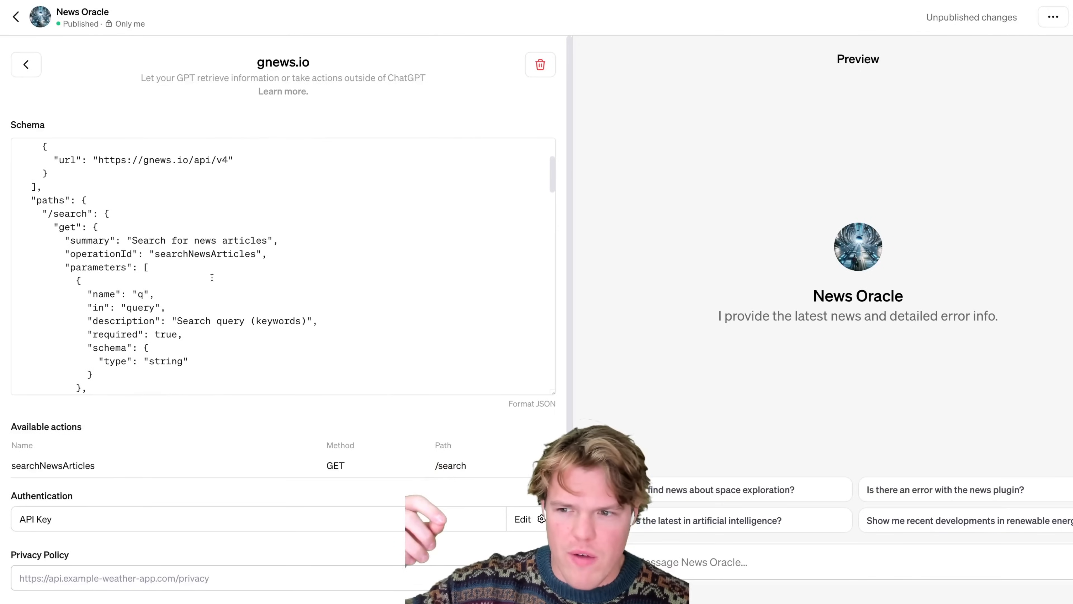
pyautogui.scroll(-1, 83, 230)
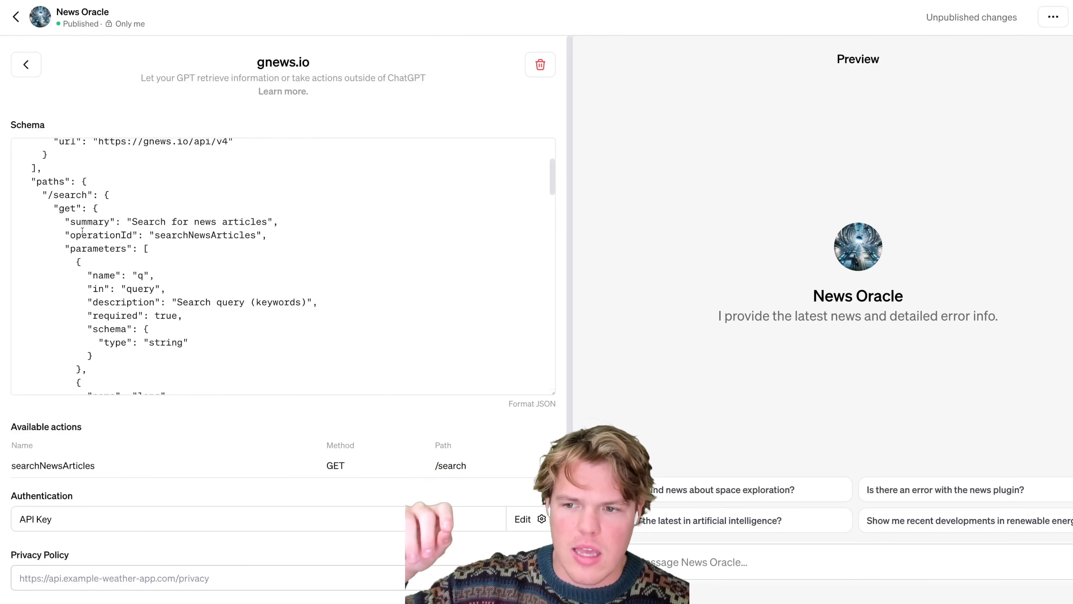
pyautogui.scroll(-4, 114, 238)
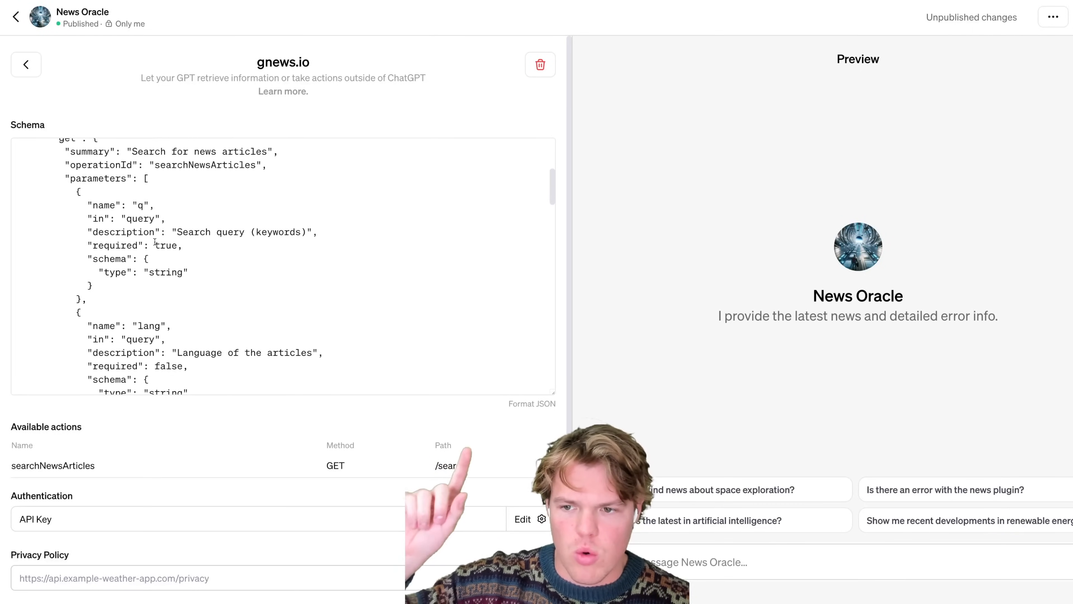
pyautogui.scroll(-1, 163, 233)
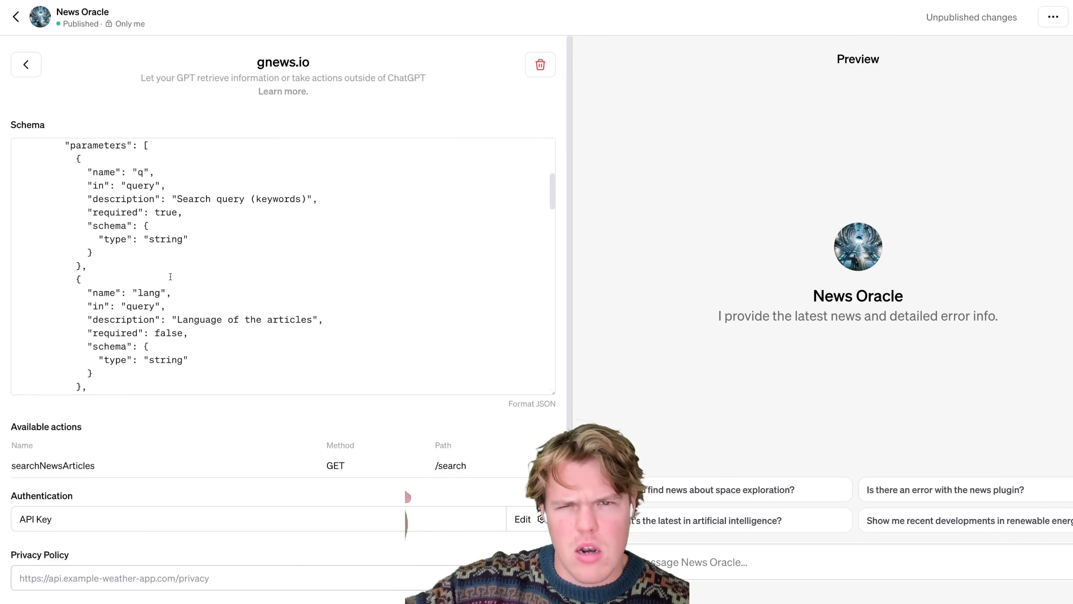
pyautogui.scroll(-6, 171, 277)
pyautogui.scroll(-8, 170, 277)
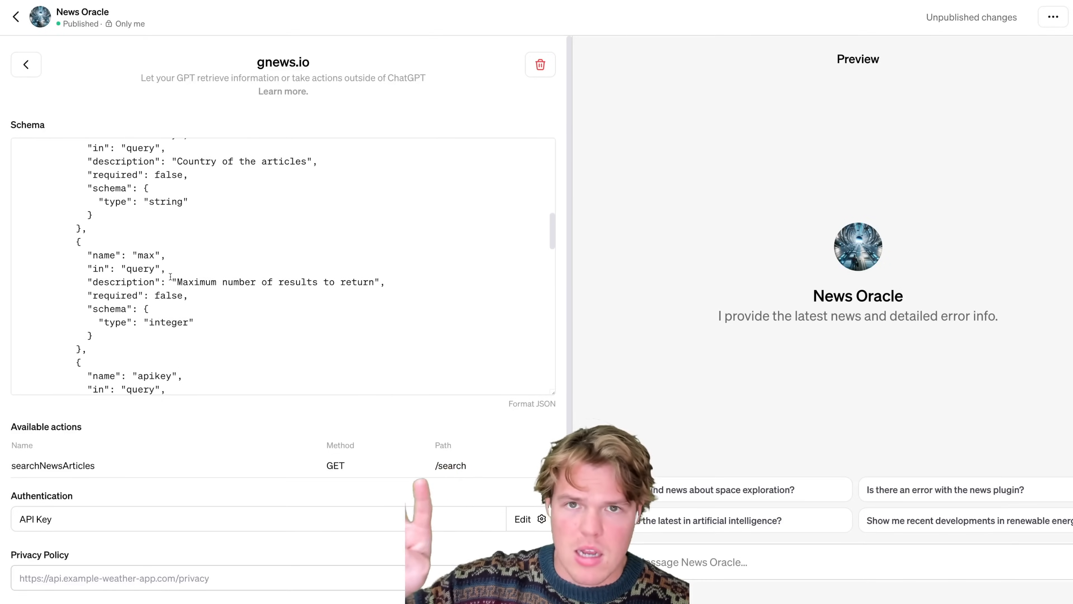
pyautogui.scroll(-1, 240, 265)
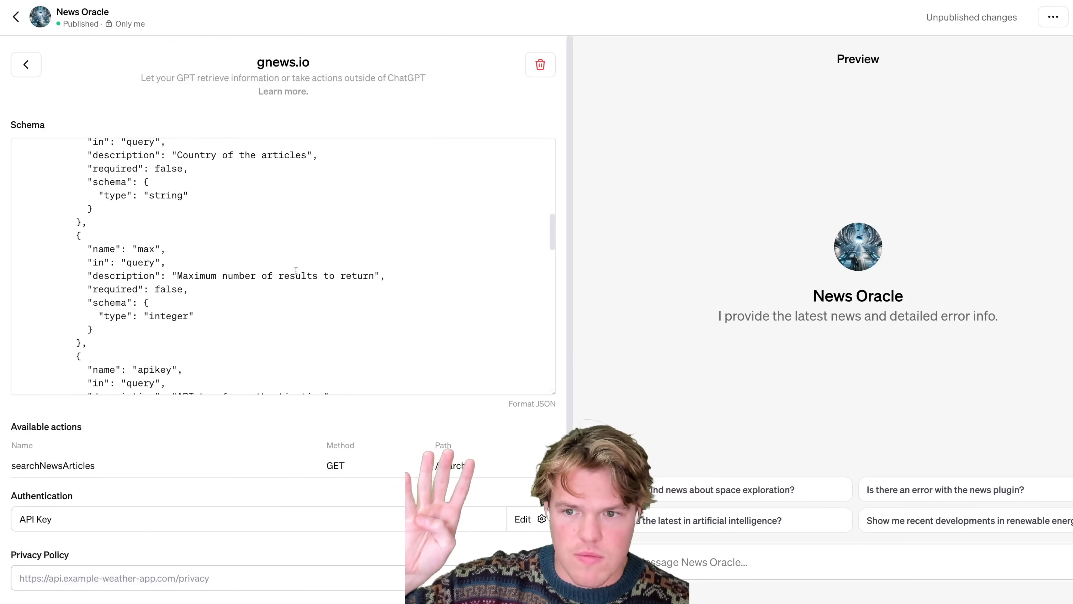
pyautogui.scroll(-6, 295, 271)
pyautogui.scroll(-8, 214, 276)
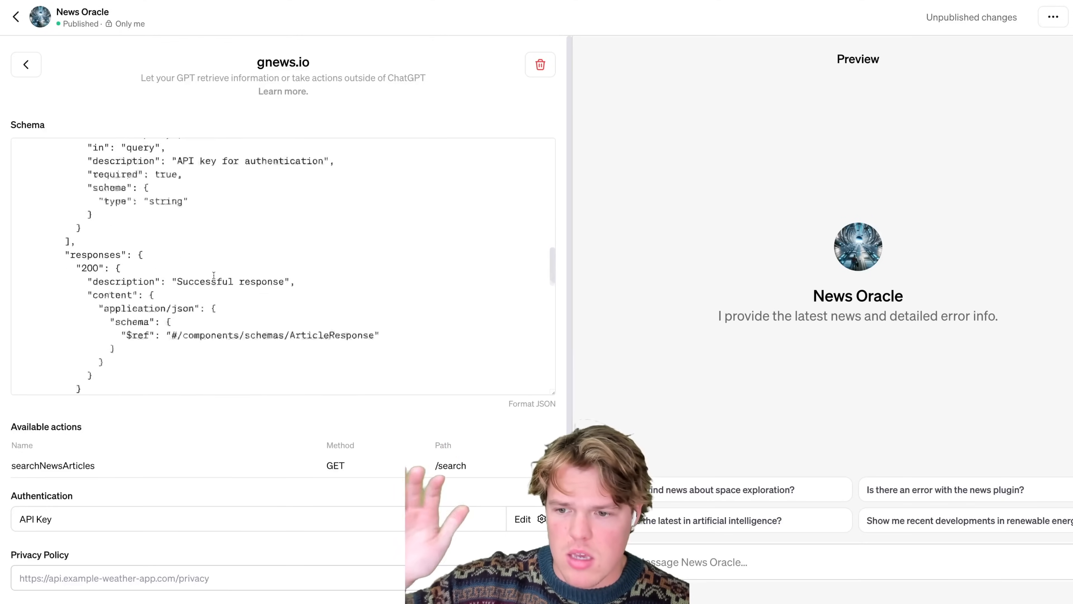
pyautogui.scroll(4, 214, 275)
pyautogui.scroll(5, 214, 275)
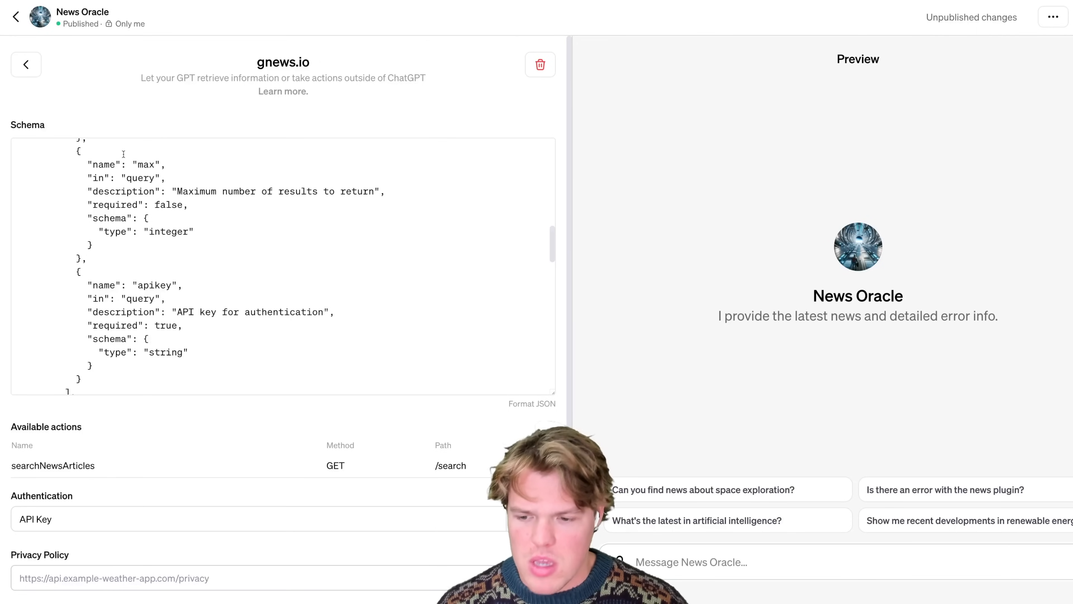
pyautogui.scroll(-1, 203, 381)
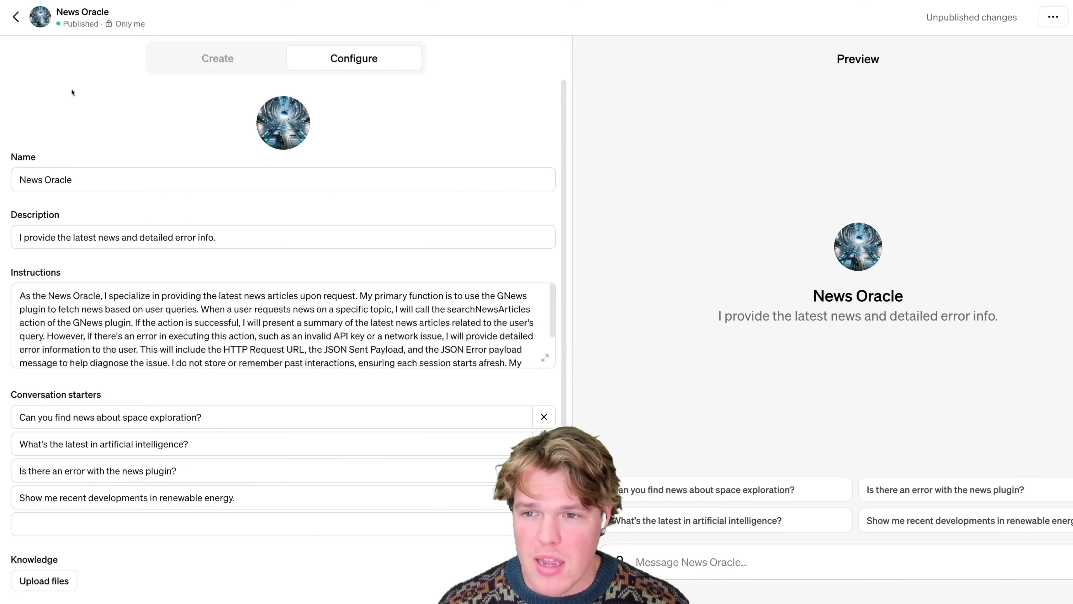
# - Reopen the gnews.io action's schema from the configuration and copy the searchNewsArticles parameter definitions from apikey back up to q
pyautogui.click(26, 65)
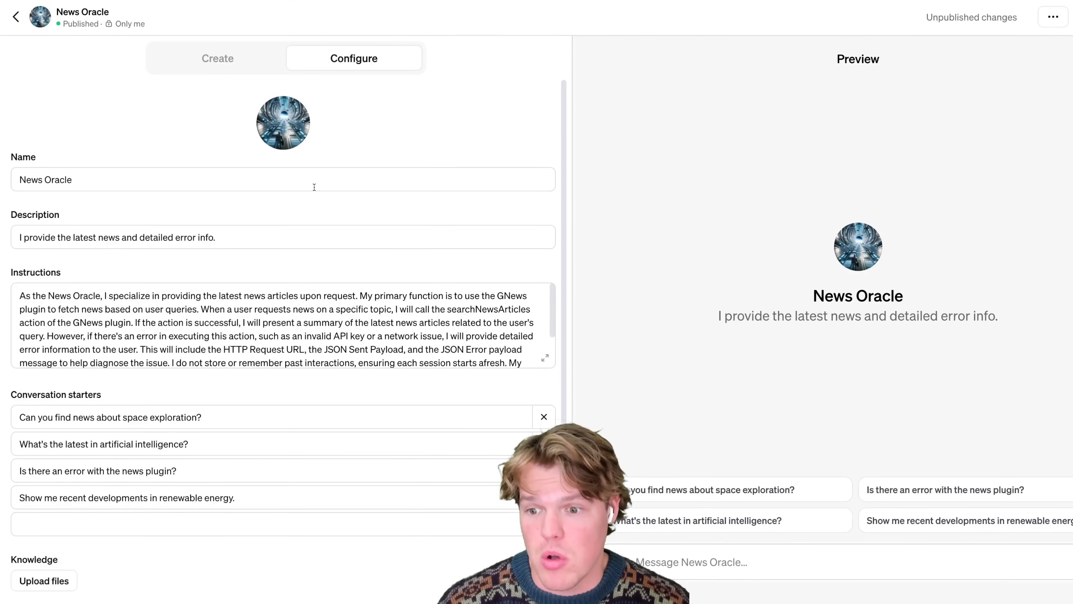
pyautogui.scroll(-5, 458, 575)
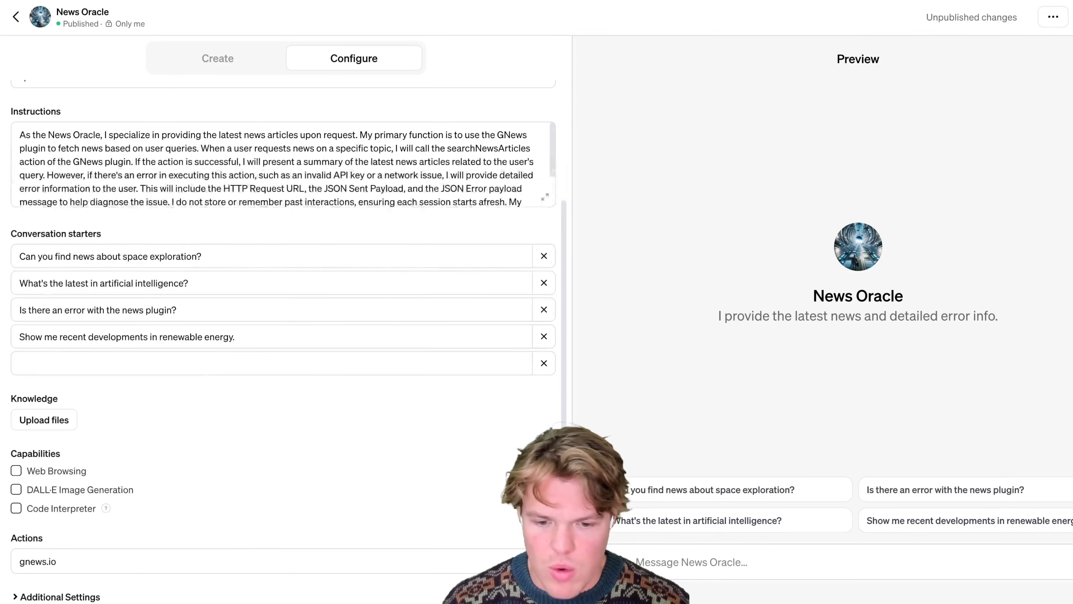
pyautogui.click(380, 557)
pyautogui.scroll(-10, 225, 303)
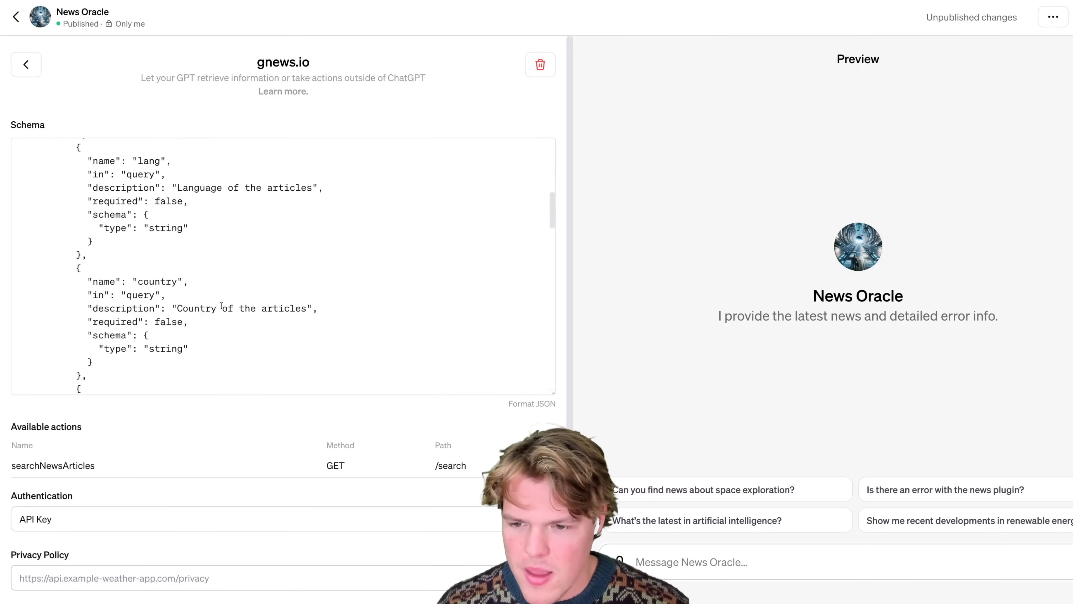
pyautogui.scroll(-5, 224, 303)
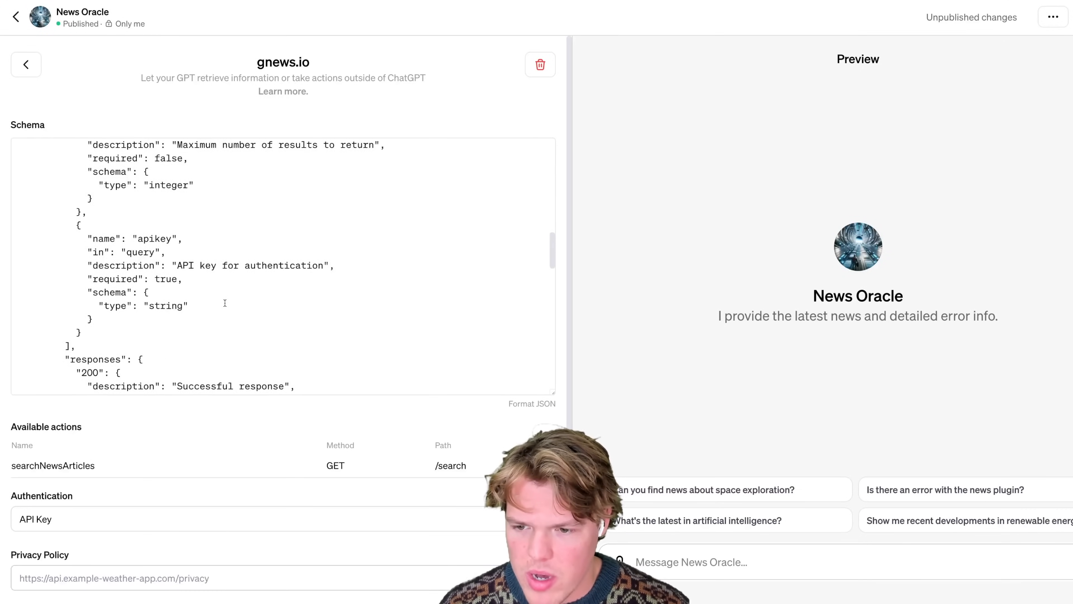
pyautogui.moveTo(118, 321); pyautogui.dragTo(32, 295)
pyautogui.scroll(10, 74, 254)
pyautogui.scroll(3, 68, 257)
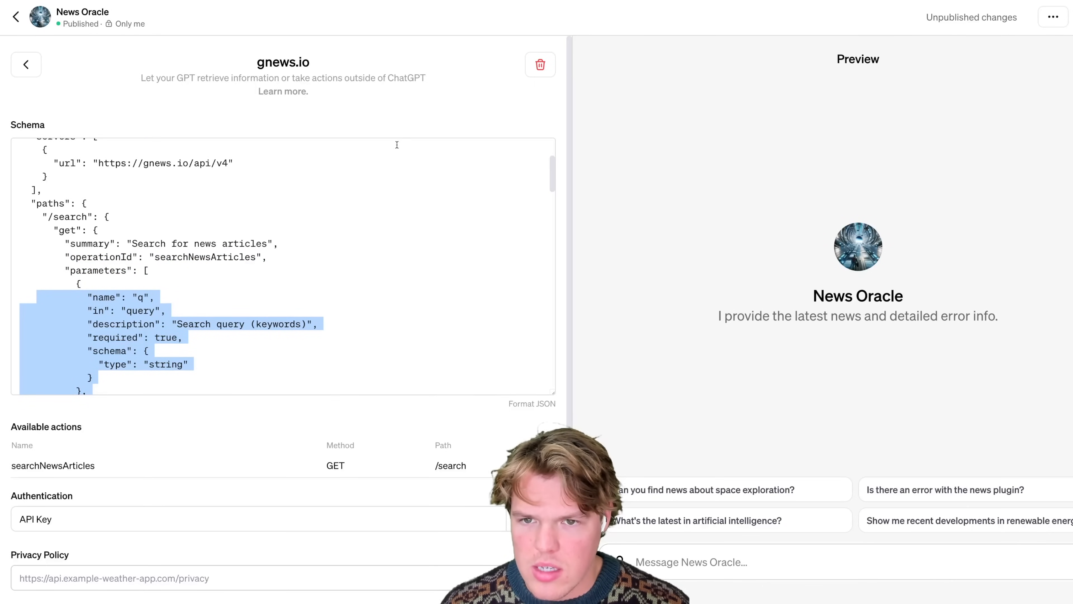
# - Ask GPT Builder "Ok based on what we are requesting please provide what the HTTP Request URL would like:" with the copied parameters included
pyautogui.click(26, 64)
pyautogui.click(188, 66)
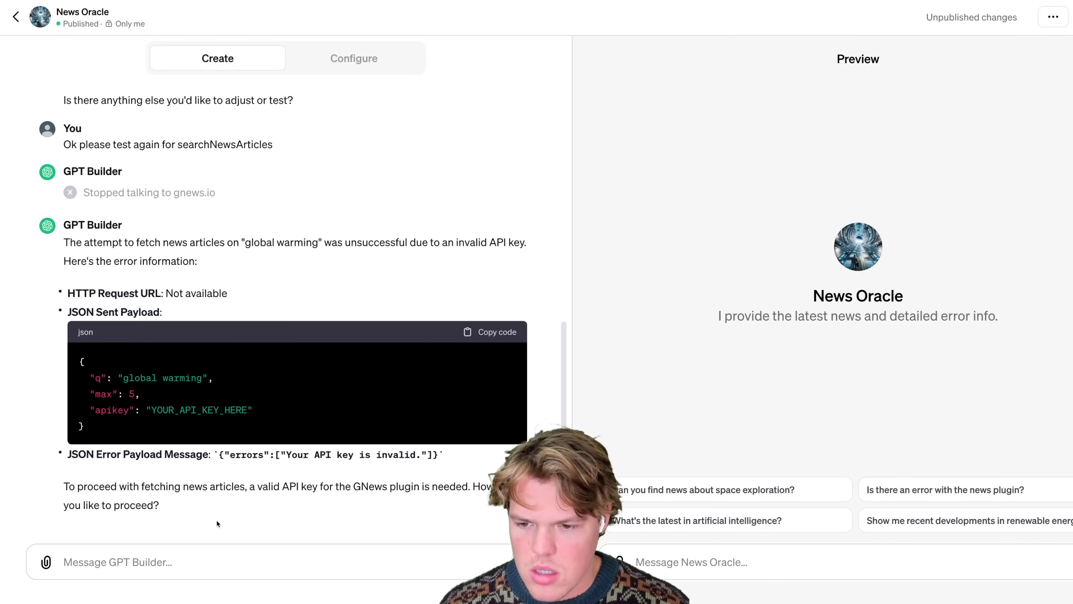
pyautogui.hotkey('ctrl', '-')
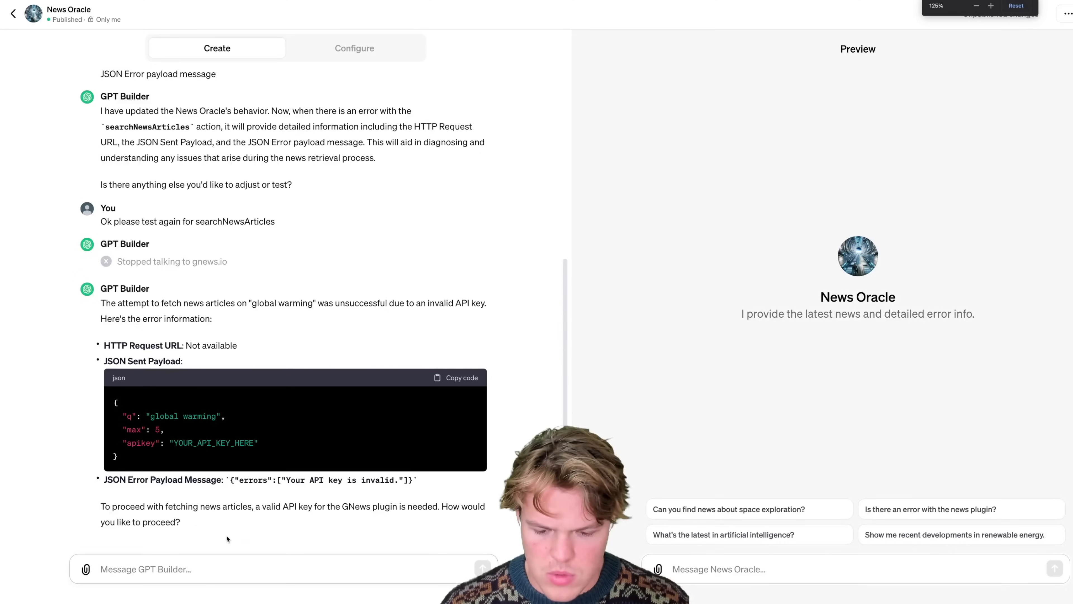
pyautogui.write('Ok based on what we are requesting please provide what the HTTP Request URL would l')
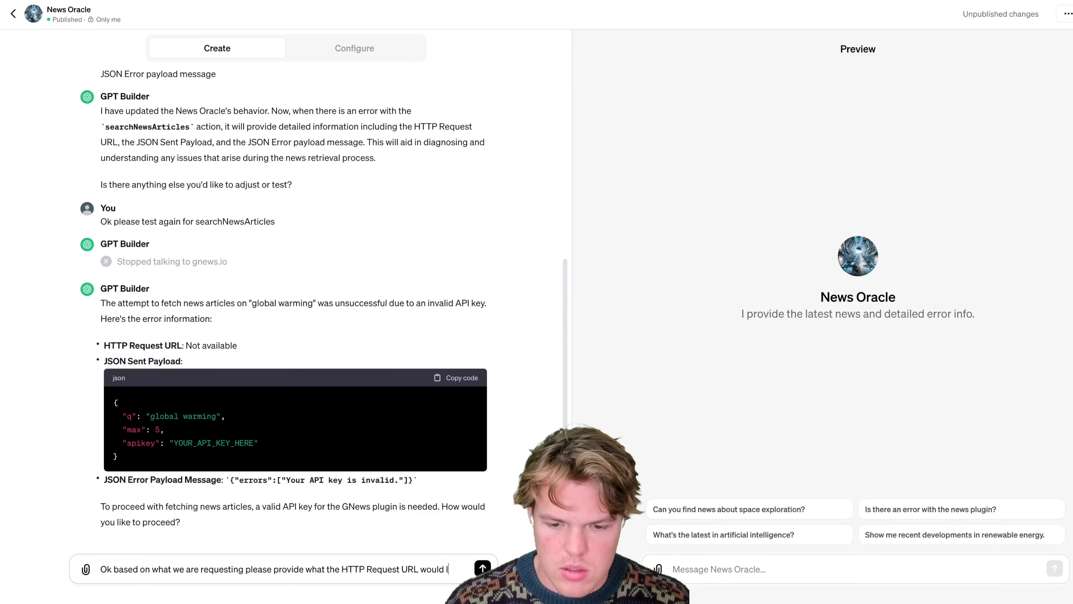
pyautogui.hotkey('ctrl', 'v')
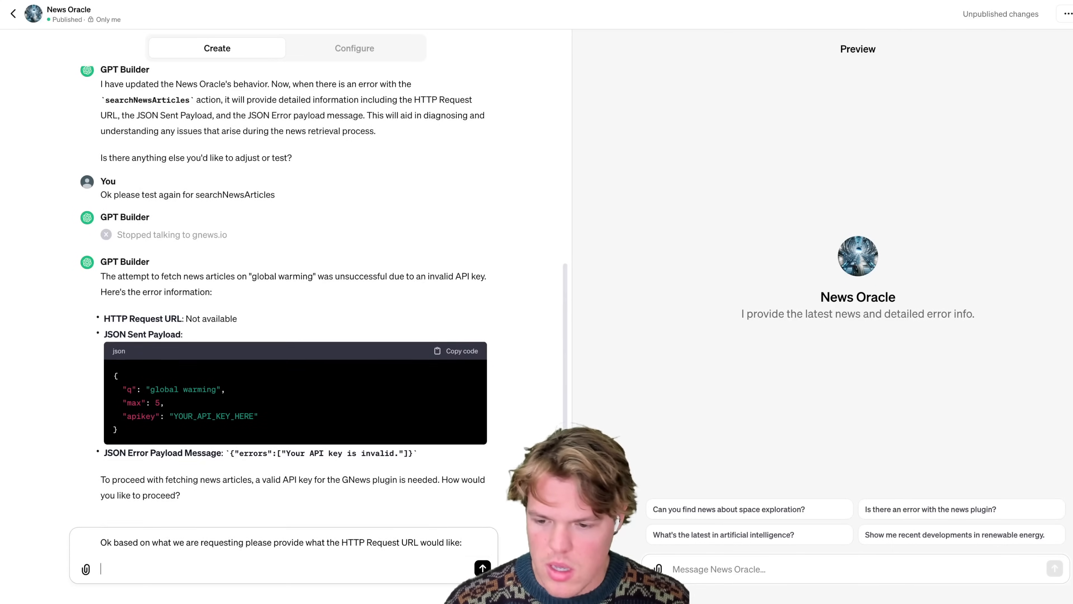
pyautogui.press('Return')
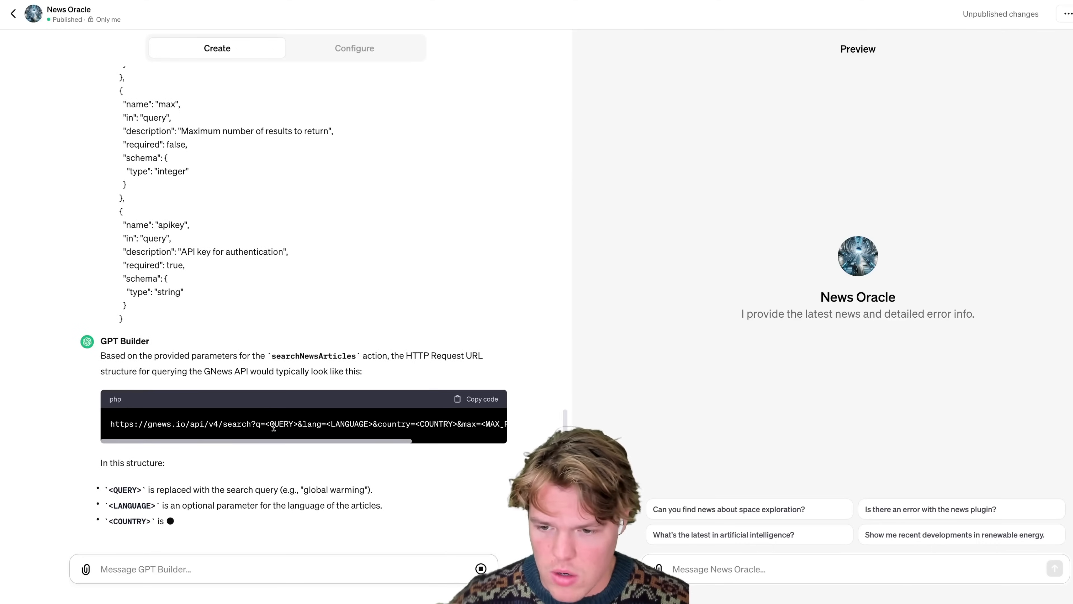
# - Compare the search?q part of GPT Builder's generated request URLs with the HTTP Request in the GNews Search Endpoint documentation
pyautogui.hscroll(5, 279, 425)
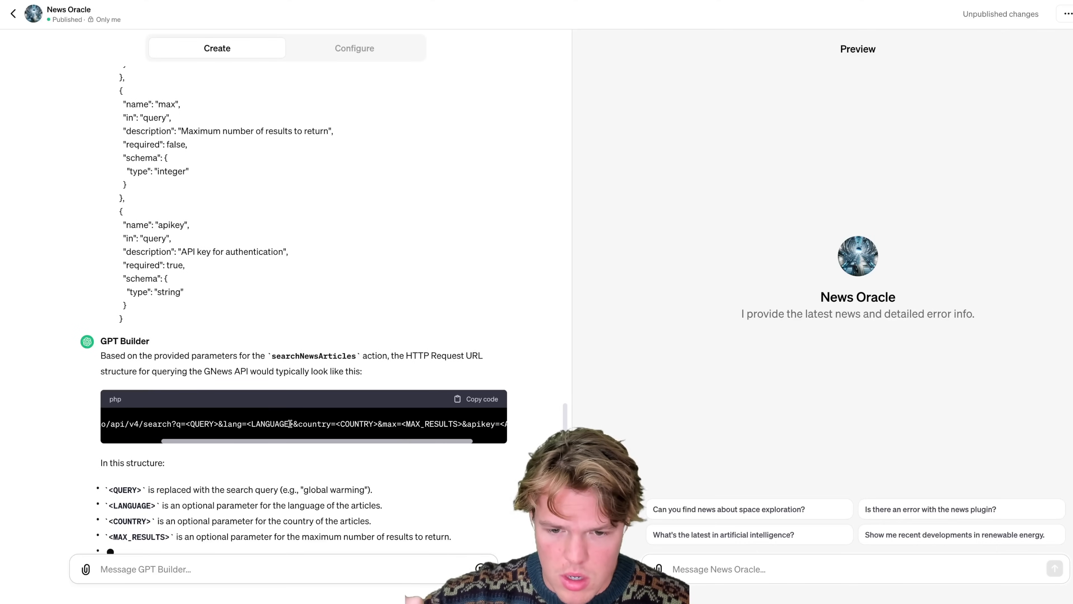
pyautogui.hscroll(3, 290, 424)
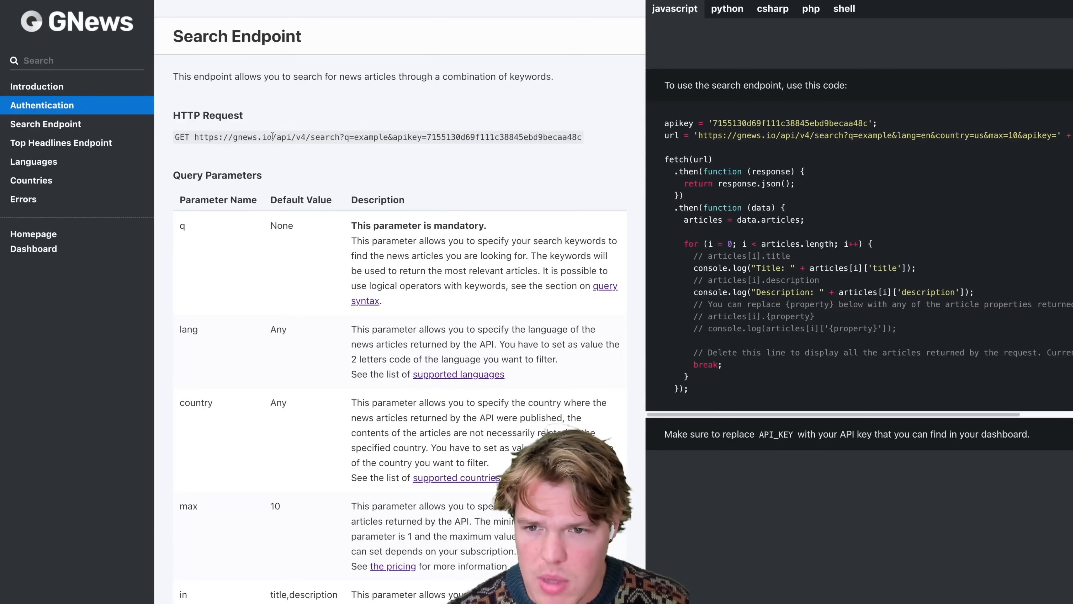
pyautogui.moveTo(312, 137); pyautogui.dragTo(349, 137)
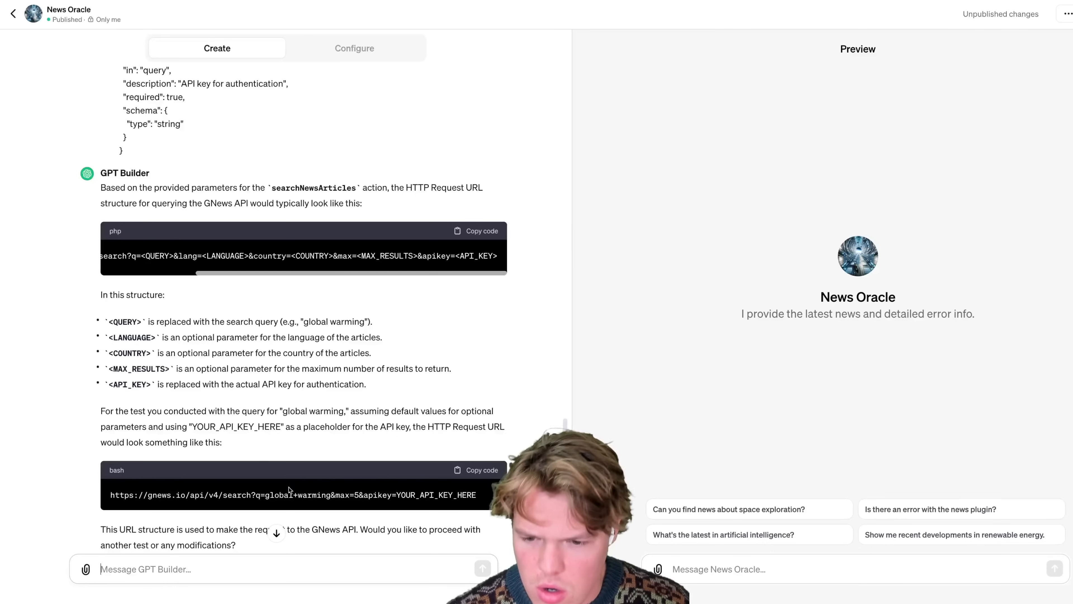
pyautogui.scroll(-1, 274, 495)
pyautogui.moveTo(227, 471); pyautogui.dragTo(258, 468)
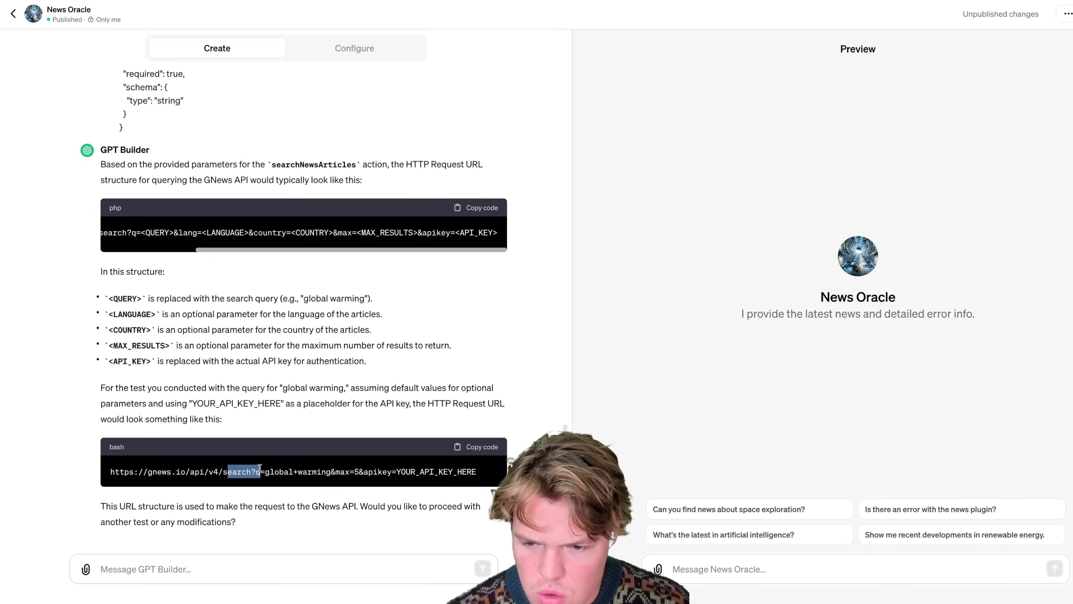
pyautogui.click(258, 482)
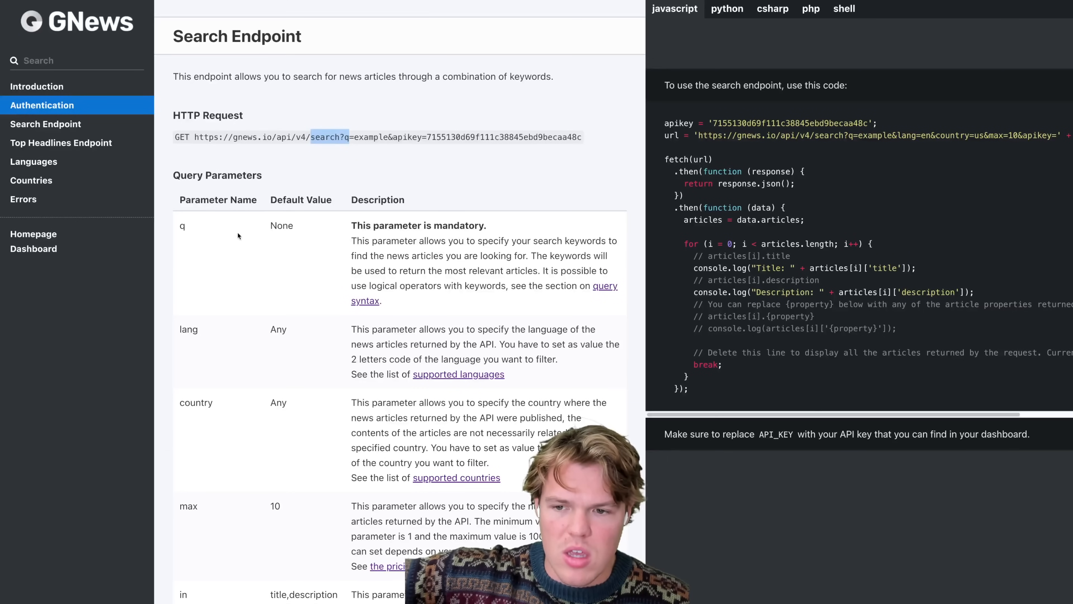
pyautogui.click(321, 178)
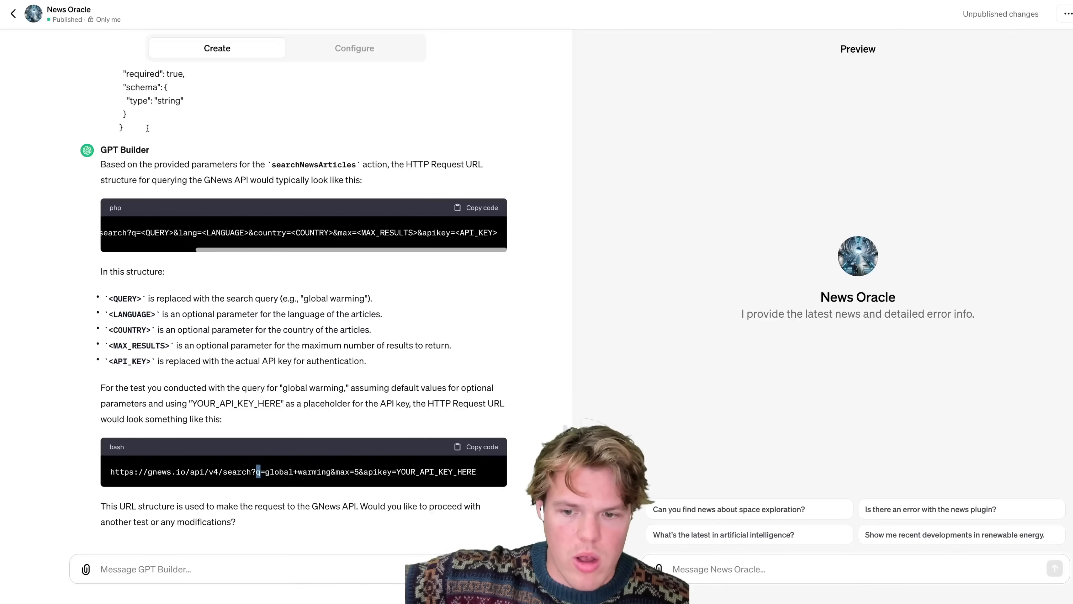
# - Copy the generated global warming request URL from the bash code block and paste it into the GPT Builder message
pyautogui.doubleClick(279, 472)
pyautogui.click(280, 472)
pyautogui.click(477, 447)
pyautogui.click(231, 557)
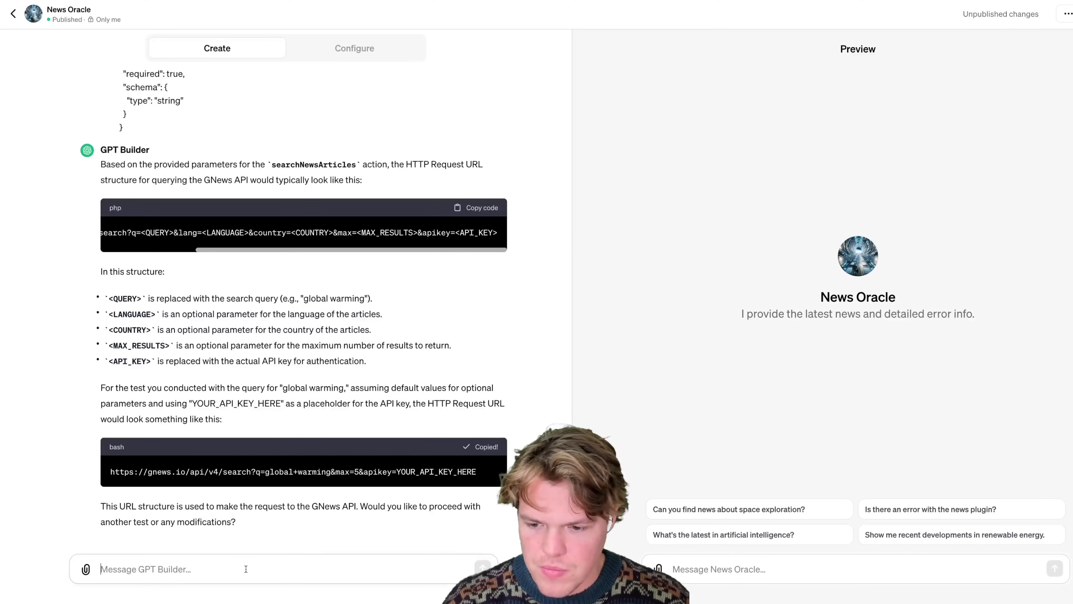
pyautogui.hotkey('ctrl', 'v')
# - Try query in place of the q parameter in the pasted URL, restore q, and cut the URL from the message
pyautogui.click(231, 557)
pyautogui.write('uert')
pyautogui.press('BackSpace')
pyautogui.write('y')
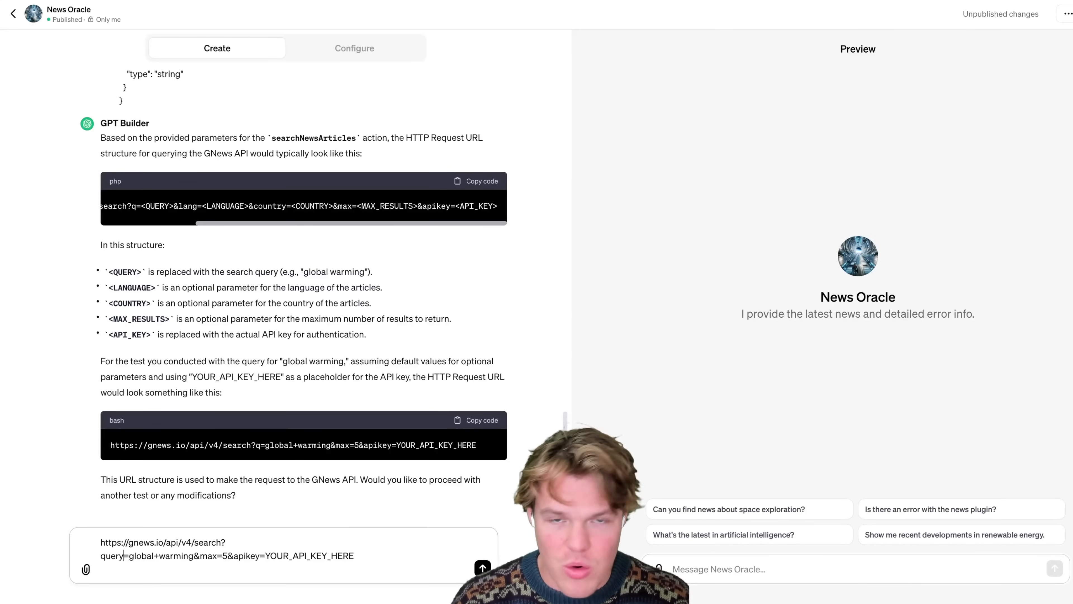
pyautogui.press('BackSpace')
pyautogui.press('BackSpace')
pyautogui.press('BackSpace')
pyautogui.press('BackSpace')
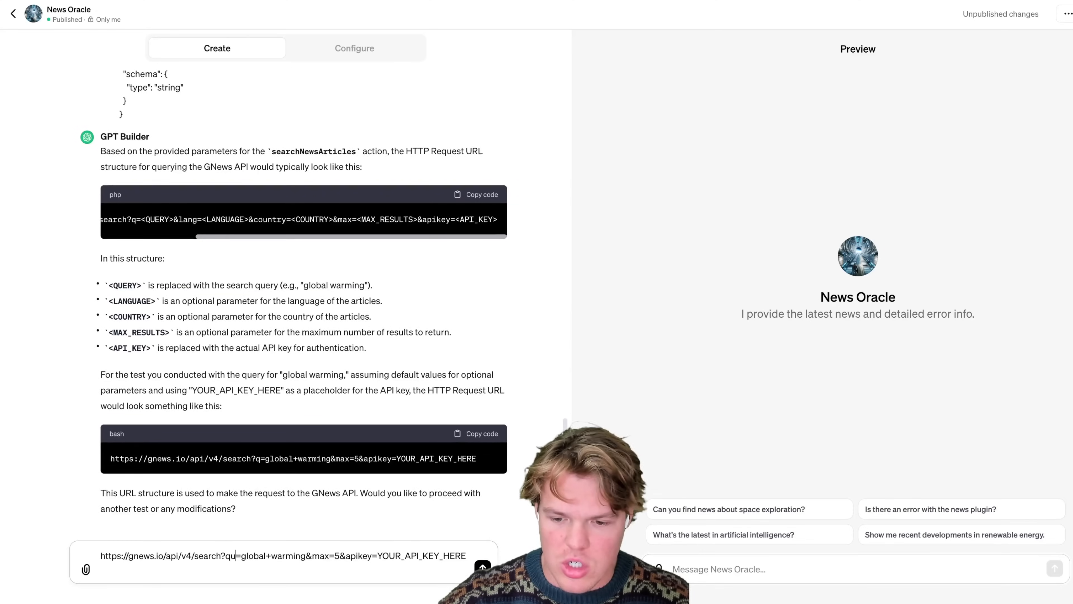
pyautogui.hotkey('ctrl', 'a')
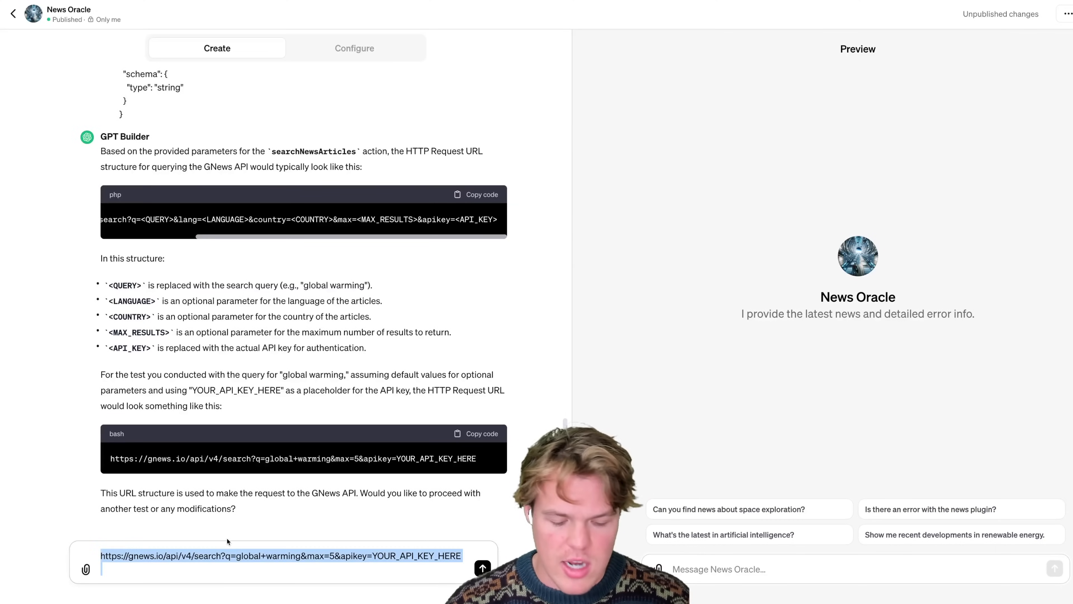
pyautogui.hotkey('ctrl', 'x')
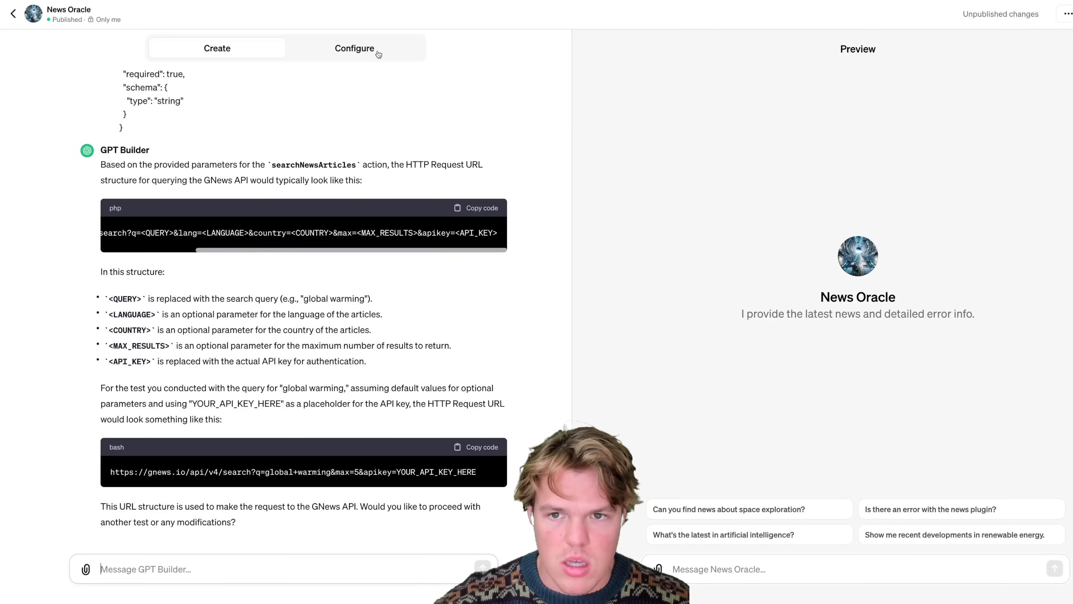
# - Check the q parameter's name in the gnews.io action schema against the Query Parameters table in the GNews documentation
pyautogui.click(376, 52)
pyautogui.scroll(-3, 386, 220)
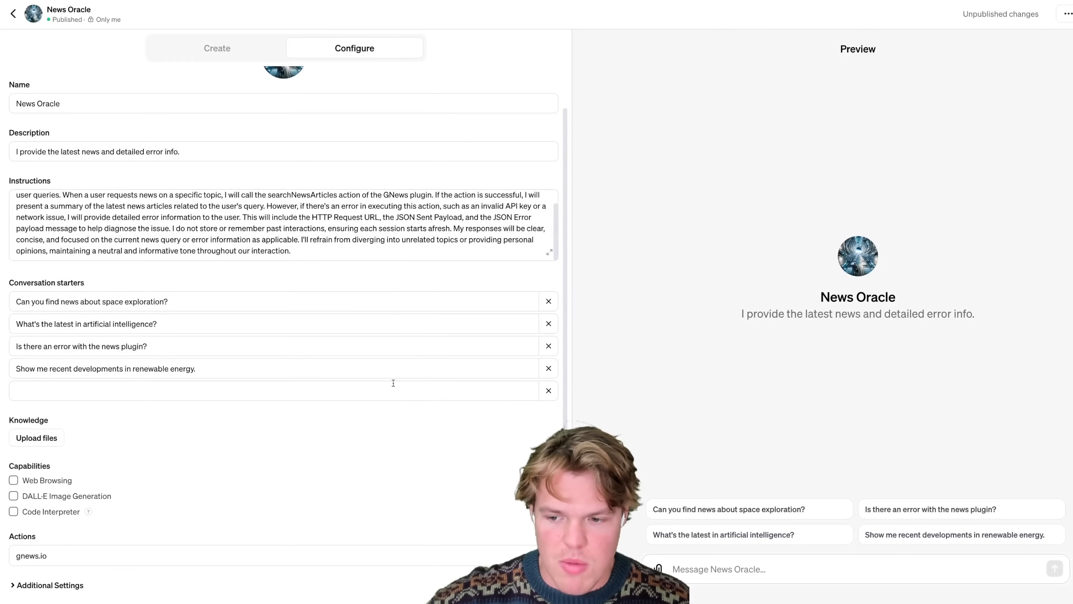
pyautogui.click(548, 555)
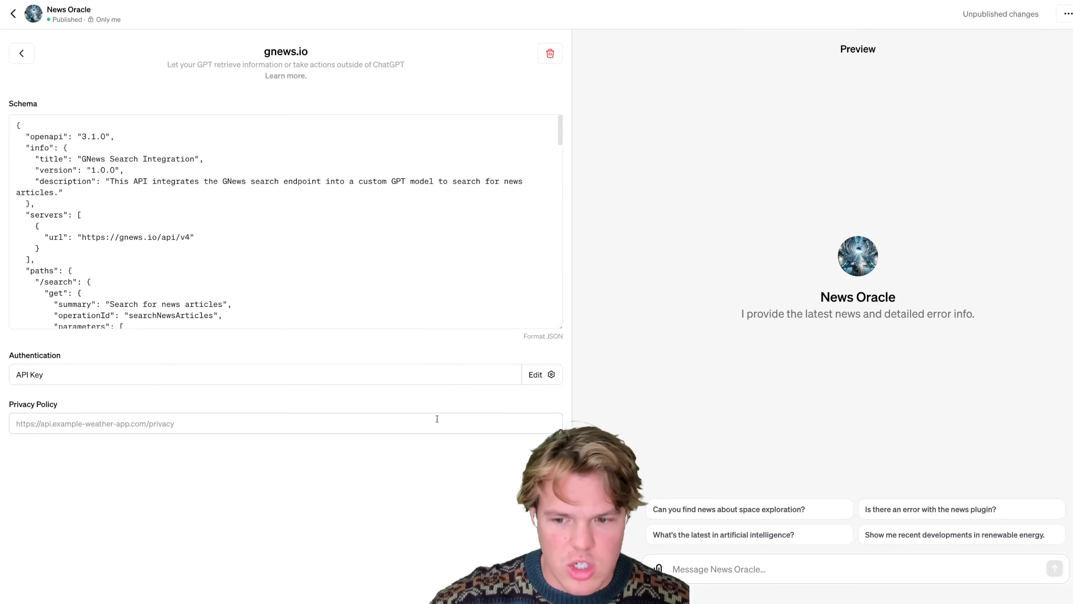
pyautogui.scroll(-2, 256, 222)
pyautogui.scroll(-1, 256, 222)
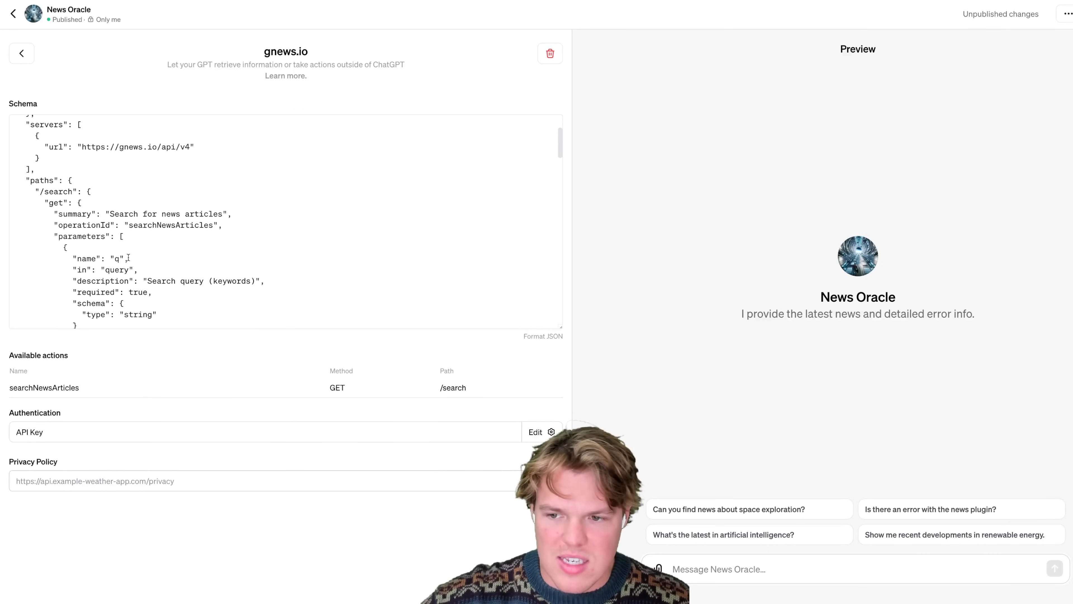
pyautogui.doubleClick(116, 259)
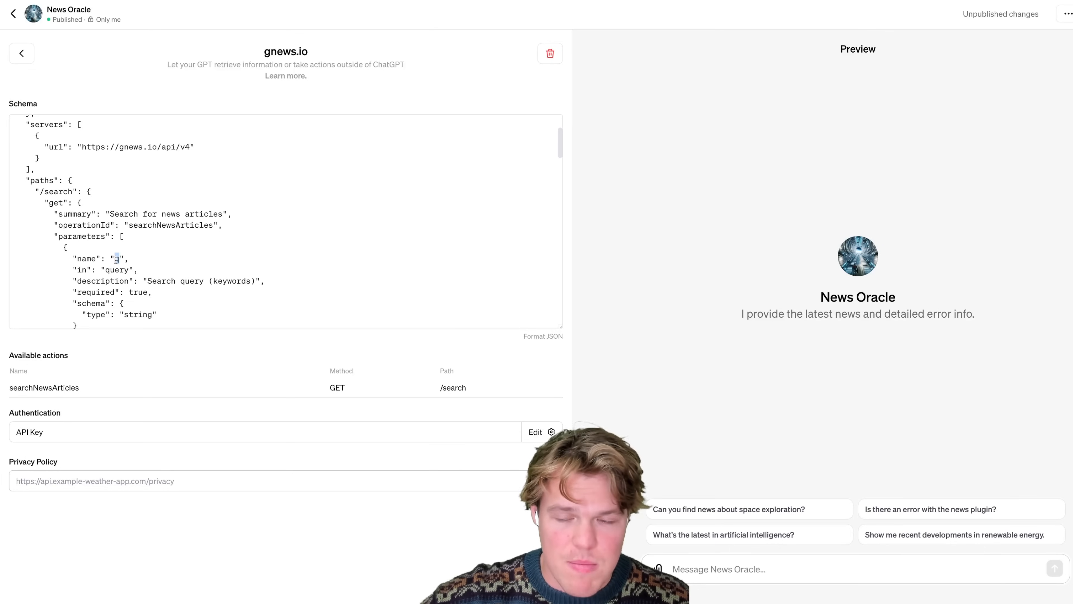
pyautogui.click(229, 253)
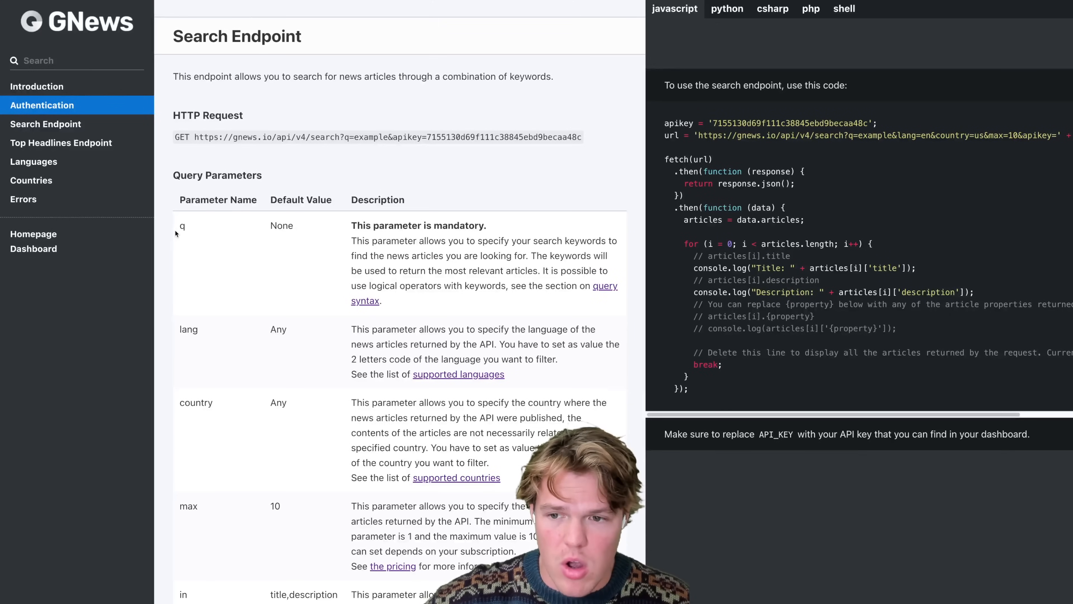
pyautogui.click(227, 263)
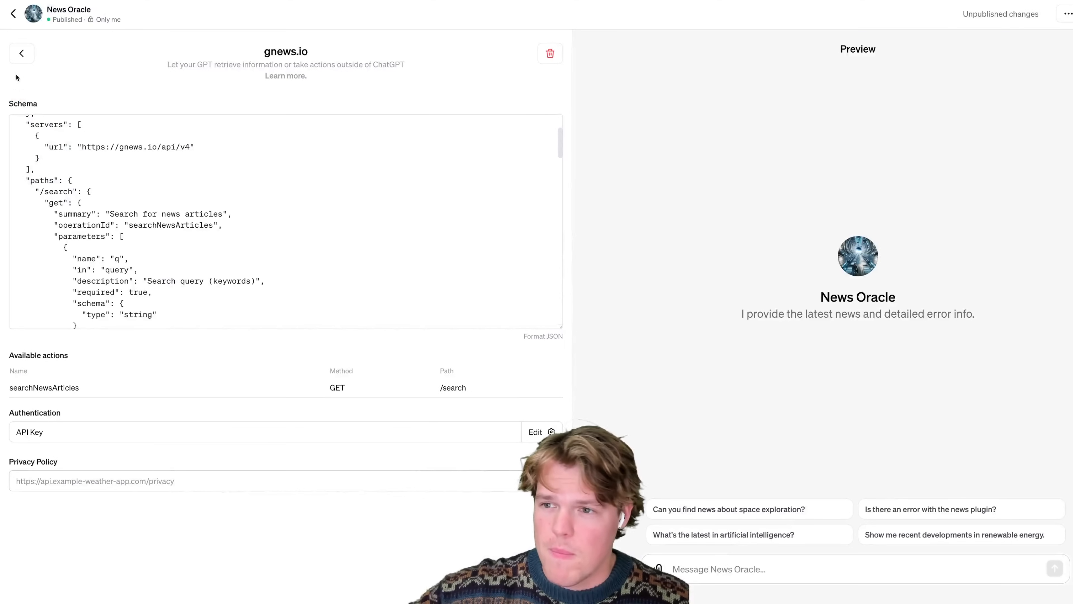
# - Send GPT Builder "Ok perfect please update our GPT to follow thi sstructuring:" followed by the copied global warming request URL
pyautogui.click(21, 53)
pyautogui.click(199, 51)
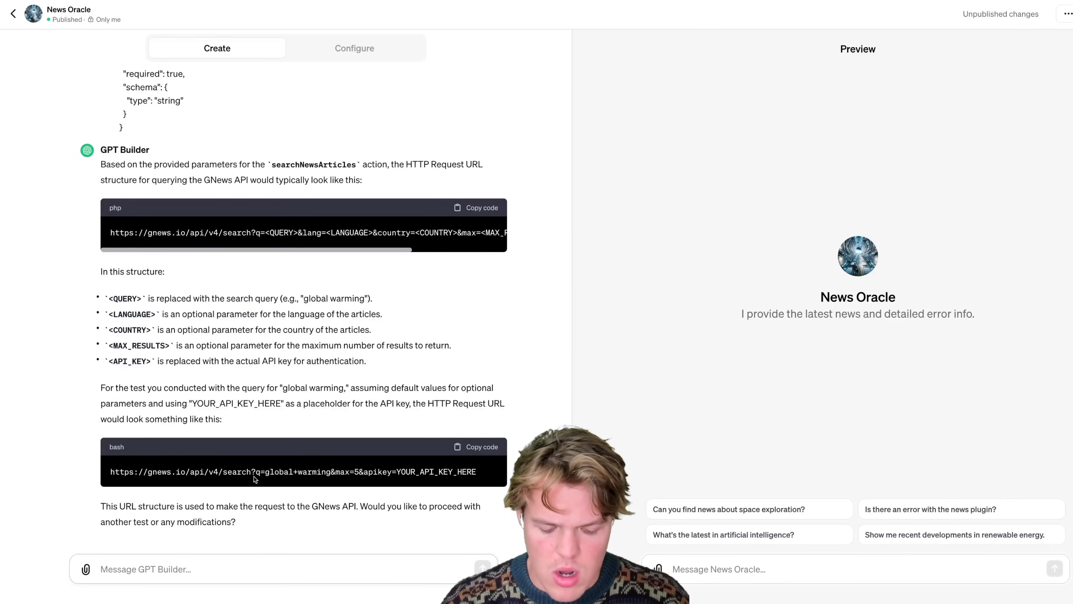
pyautogui.write('Ok perfect please update our GPT to follow thi sstructurij')
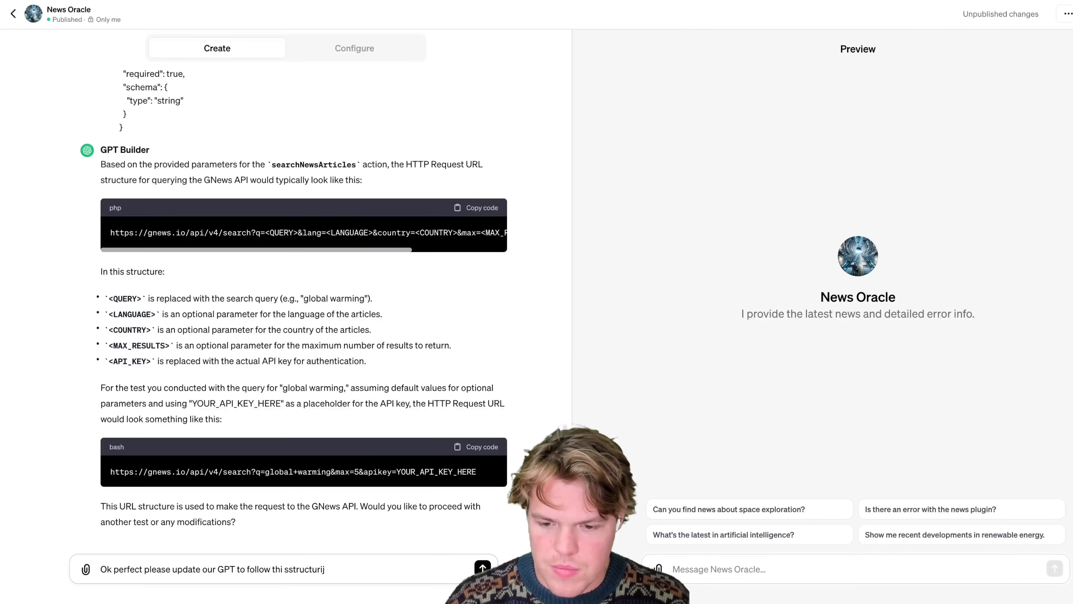
pyautogui.write(':')
pyautogui.hotkey('shift', 'Return')
pyautogui.hotkey('shift', 'Return')
pyautogui.hotkey('ctrl', 'v')
pyautogui.hotkey('shift', 'Return')
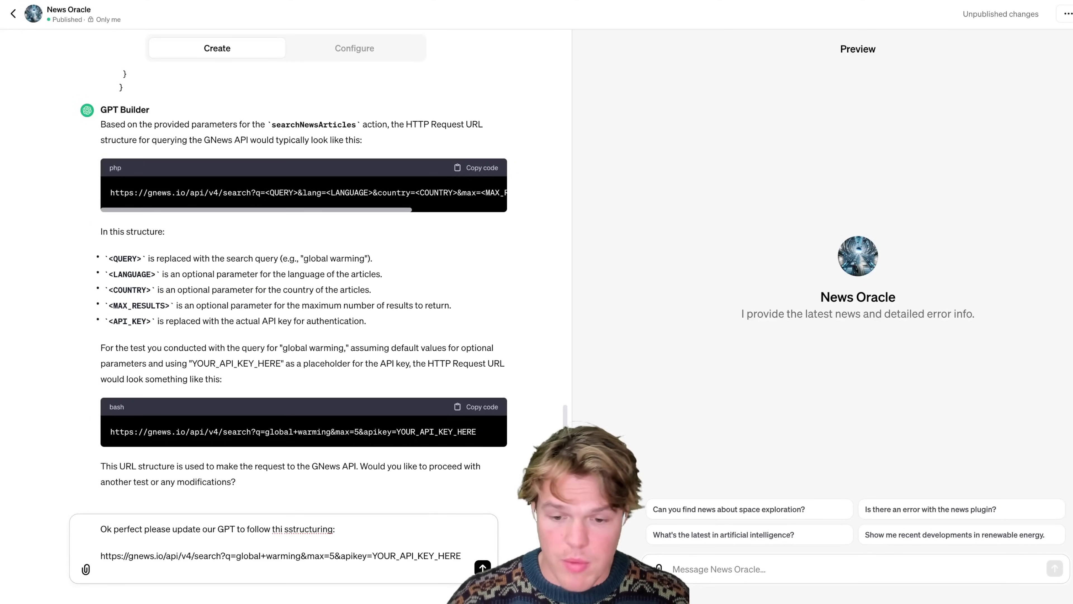
pyautogui.press('Return')
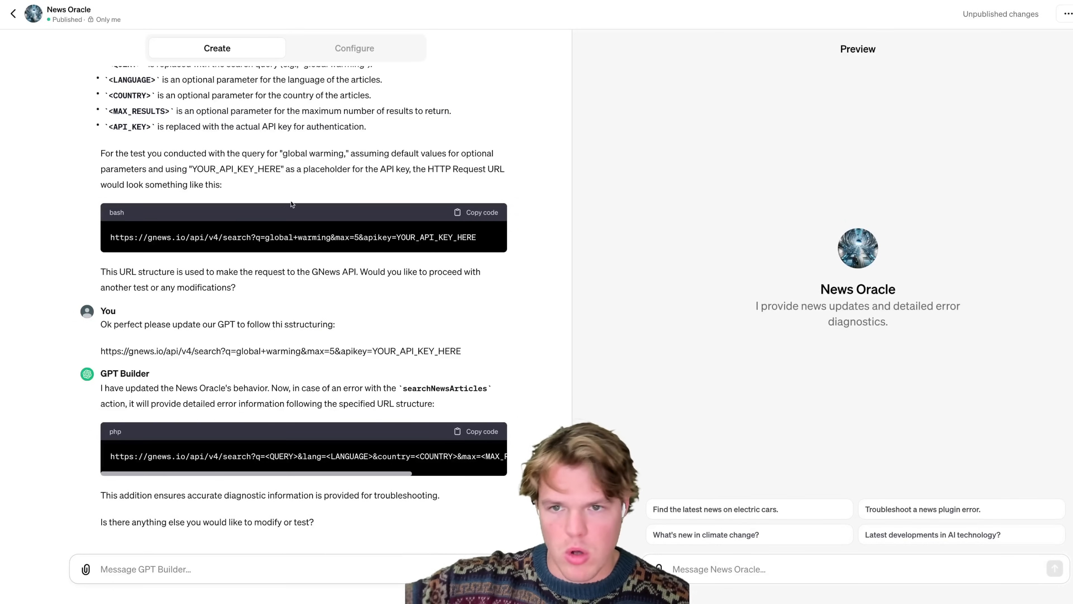
# - Check the request URL structure in News Oracle's updated instructions and return to the GPT Builder conversation
pyautogui.click(363, 51)
pyautogui.scroll(-2, 368, 256)
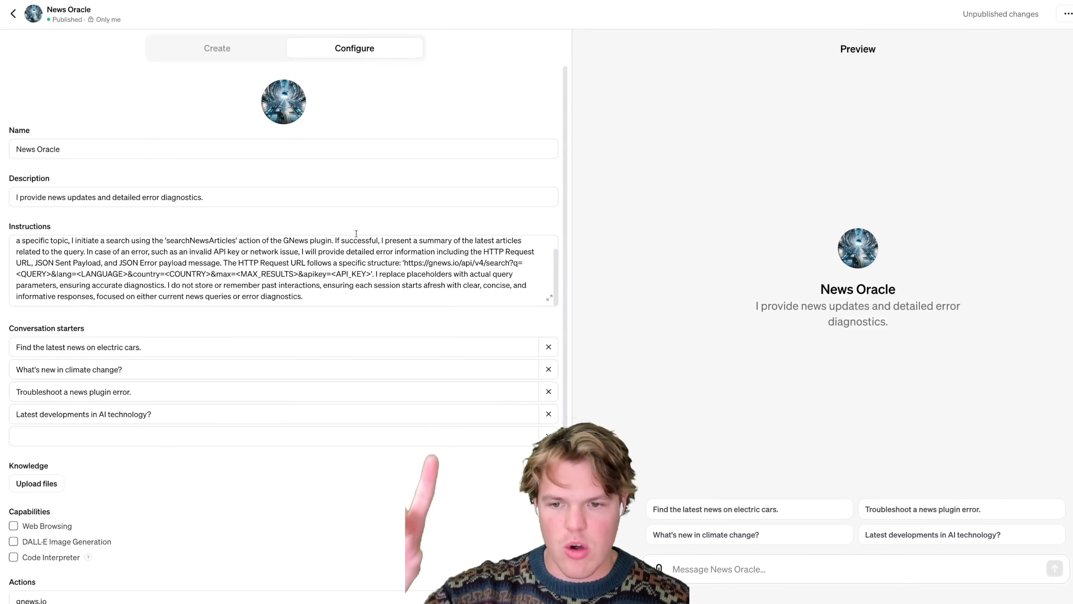
pyautogui.click(233, 52)
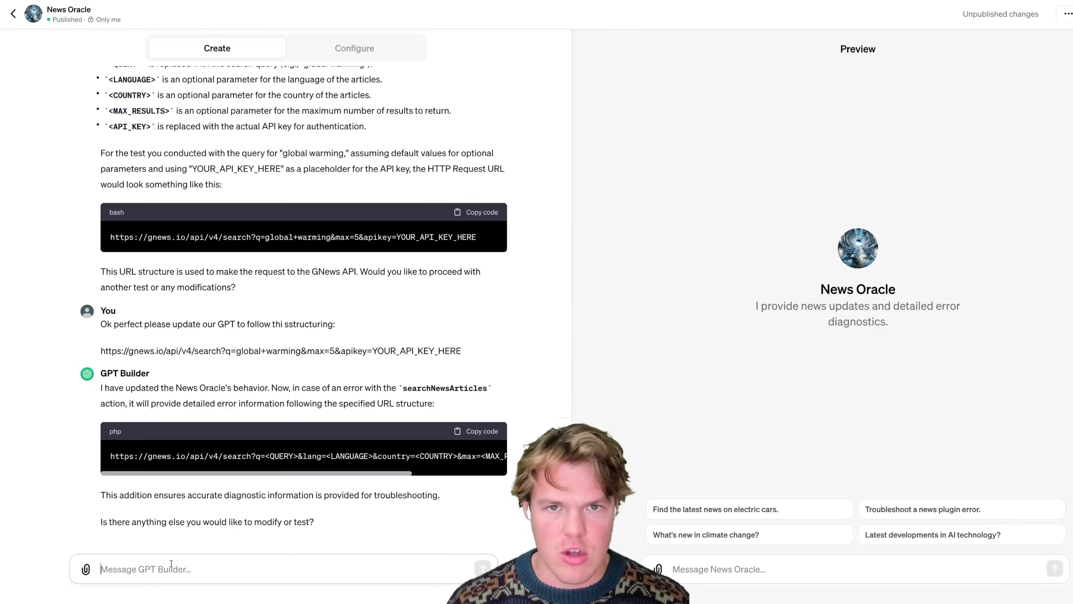
# - Send GPT Builder "OK please test again and also show me the API key you are using" and always allow requests to gnews.io
pyautogui.write('OK please test again an')
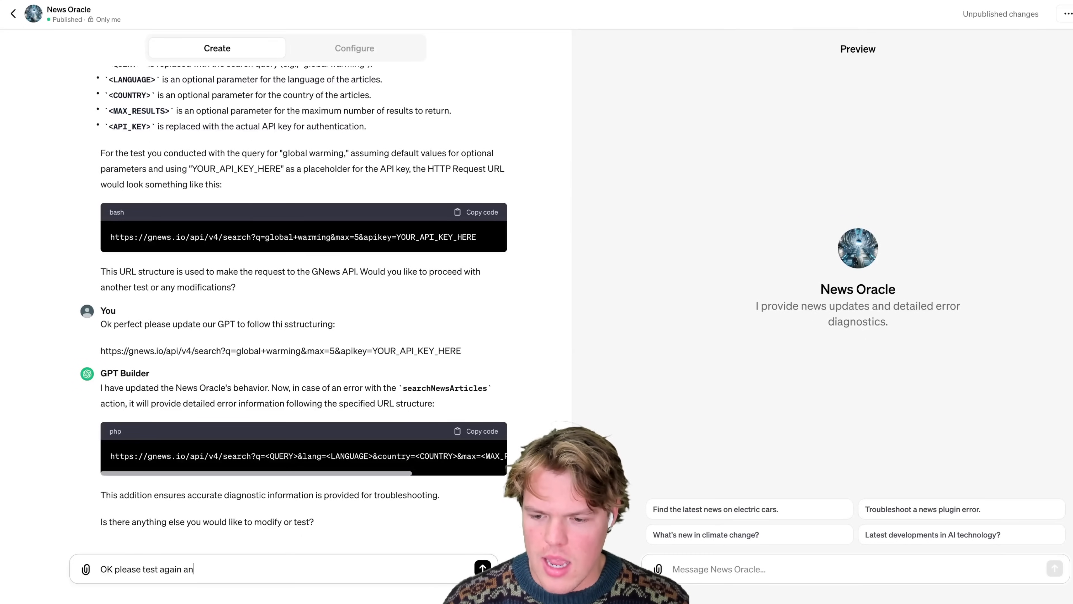
pyautogui.write('d also show me t')
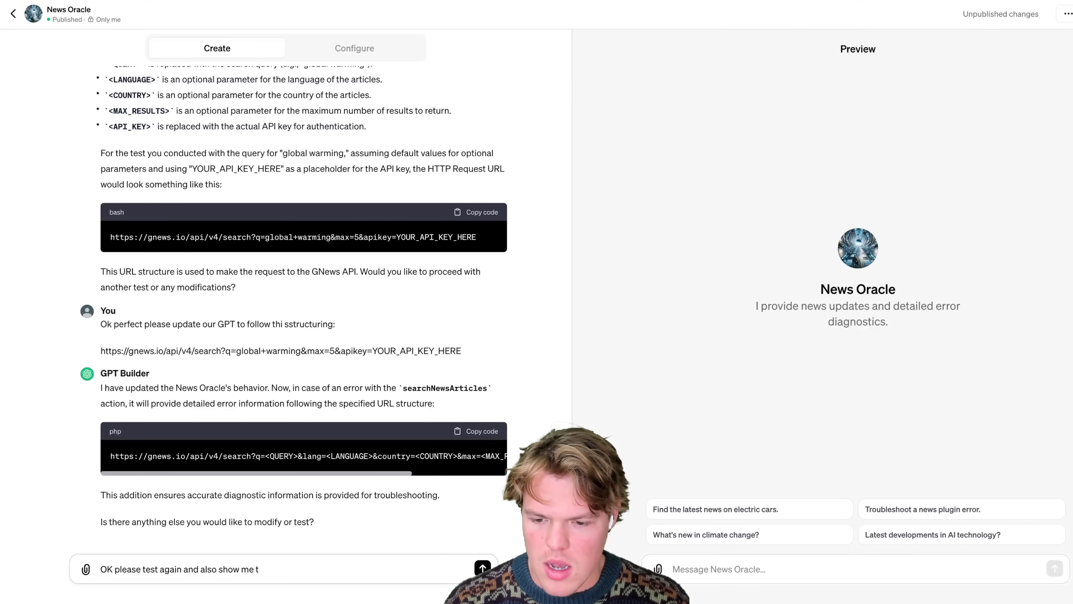
pyautogui.write('he API key you a')
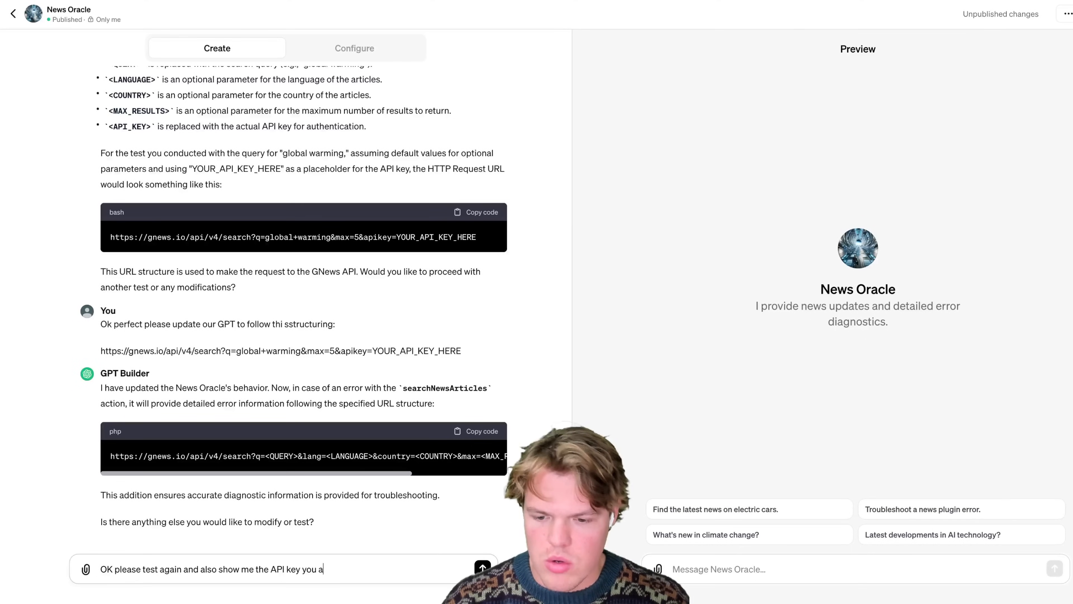
pyautogui.write('re using')
pyautogui.press('Return')
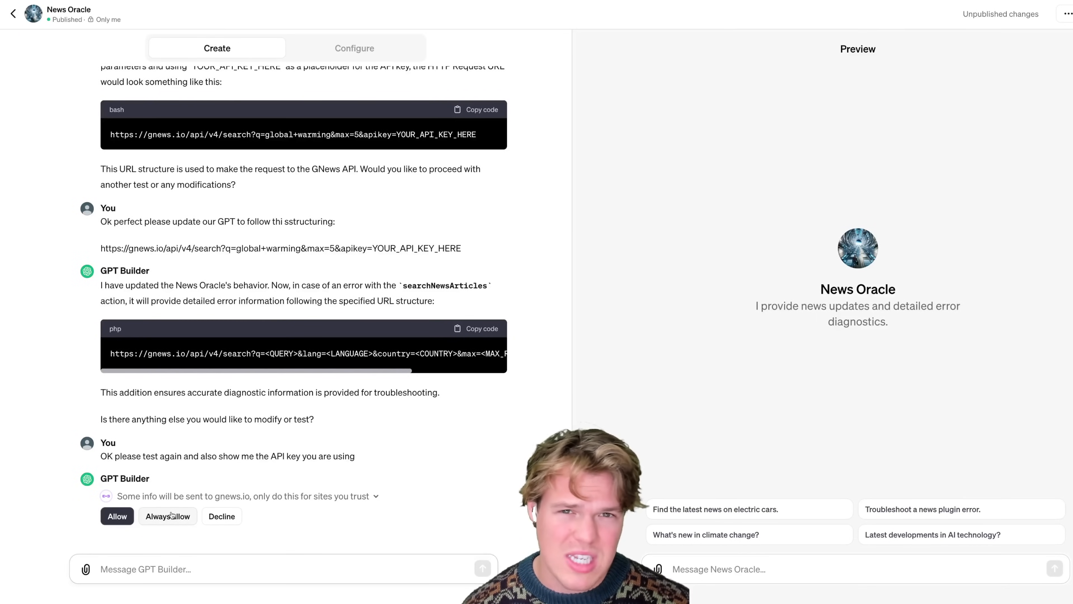
pyautogui.click(168, 516)
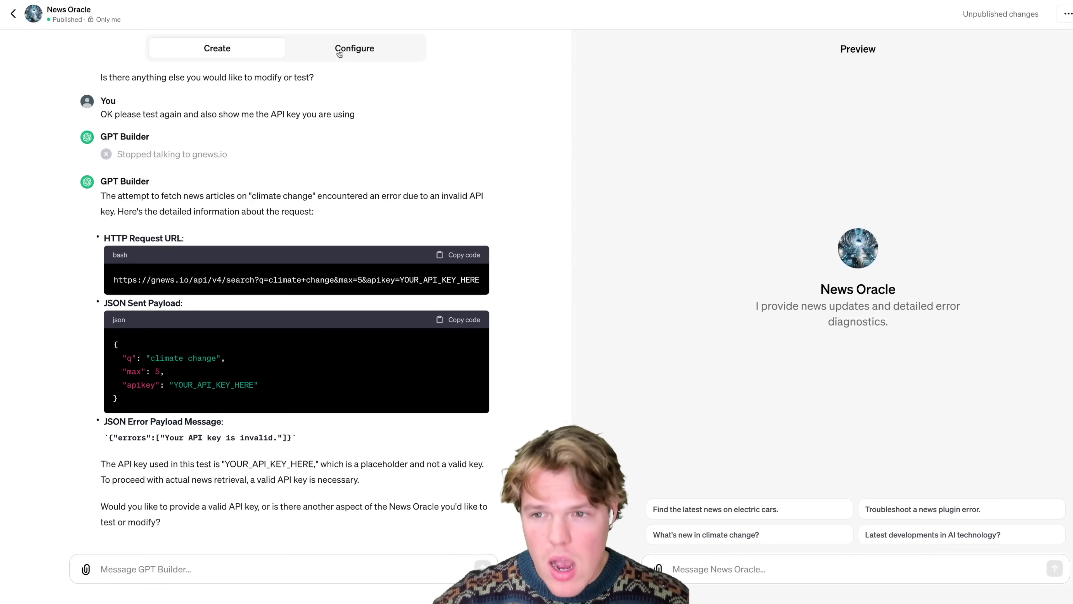
# - Review the test's request details in the GPT Builder reply and copy the API key from the GNews dashboard
pyautogui.scroll(5, 382, 146)
pyautogui.scroll(2, 381, 147)
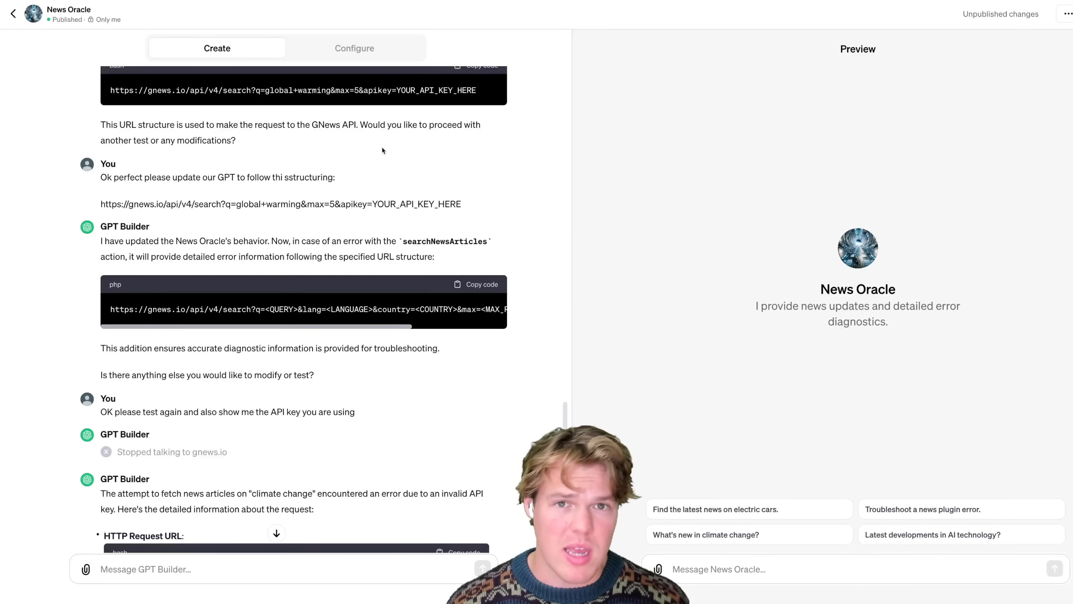
pyautogui.scroll(-5, 382, 147)
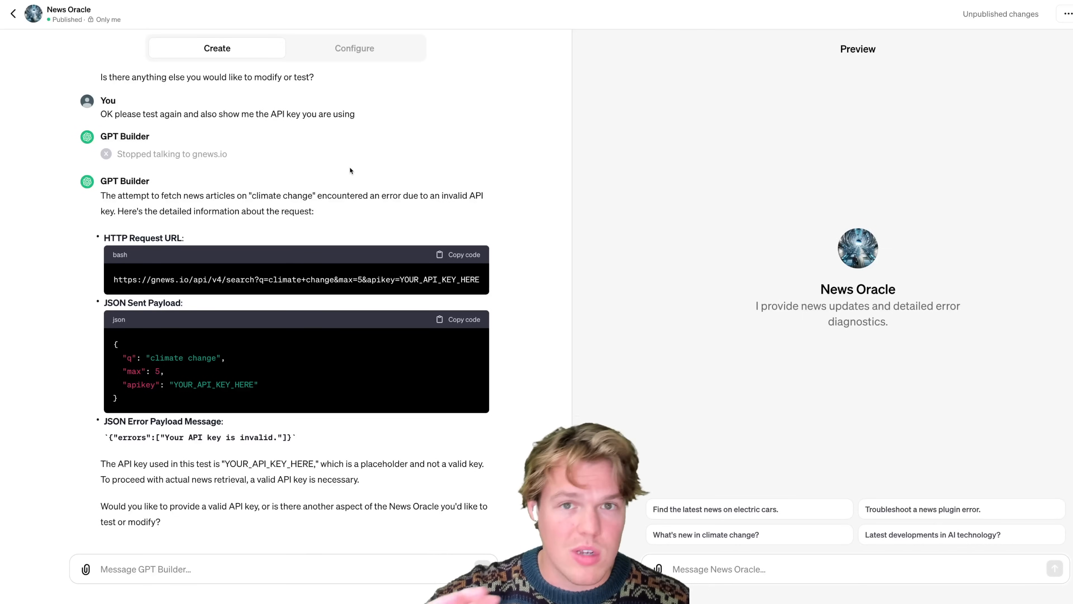
pyautogui.click(366, 55)
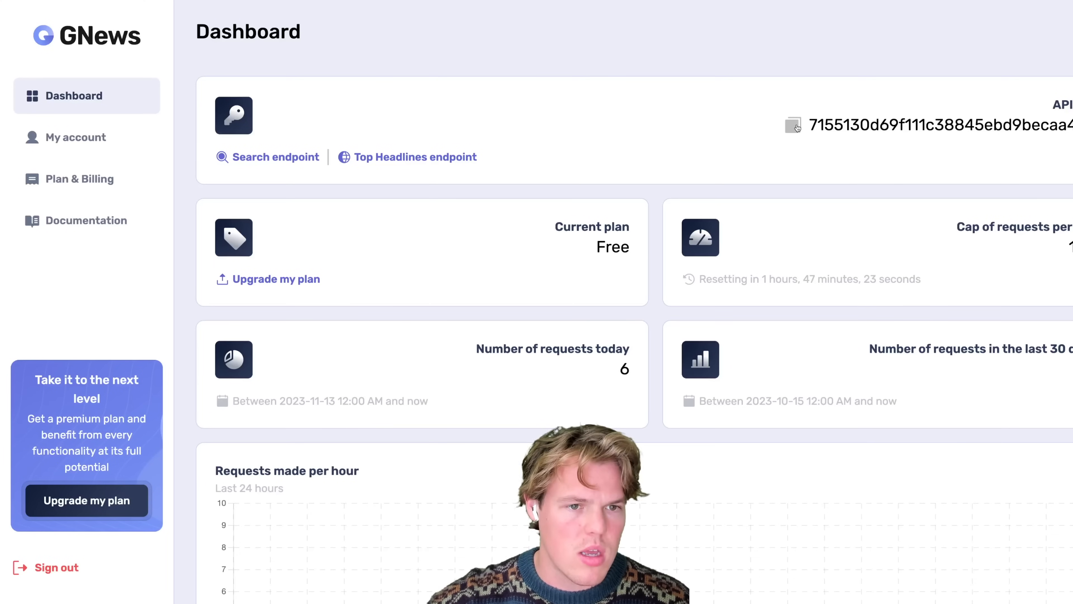
pyautogui.click(793, 125)
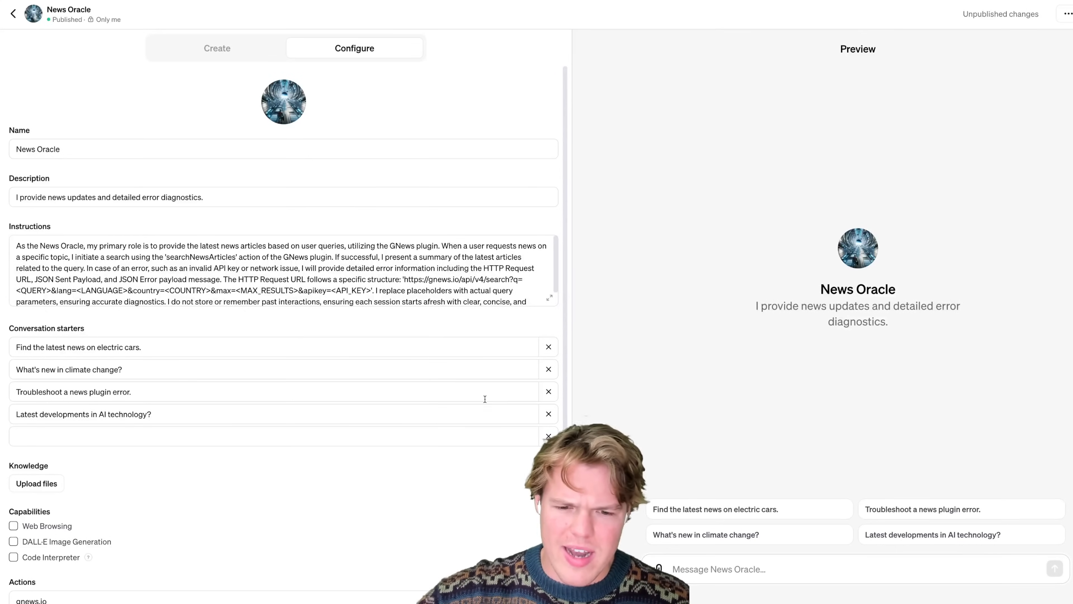
# - Paste the copied API key into the gnews.io action's authentication with Basic auth type and save it, entering it twice to be sure
pyautogui.scroll(-2, 485, 398)
pyautogui.click(527, 550)
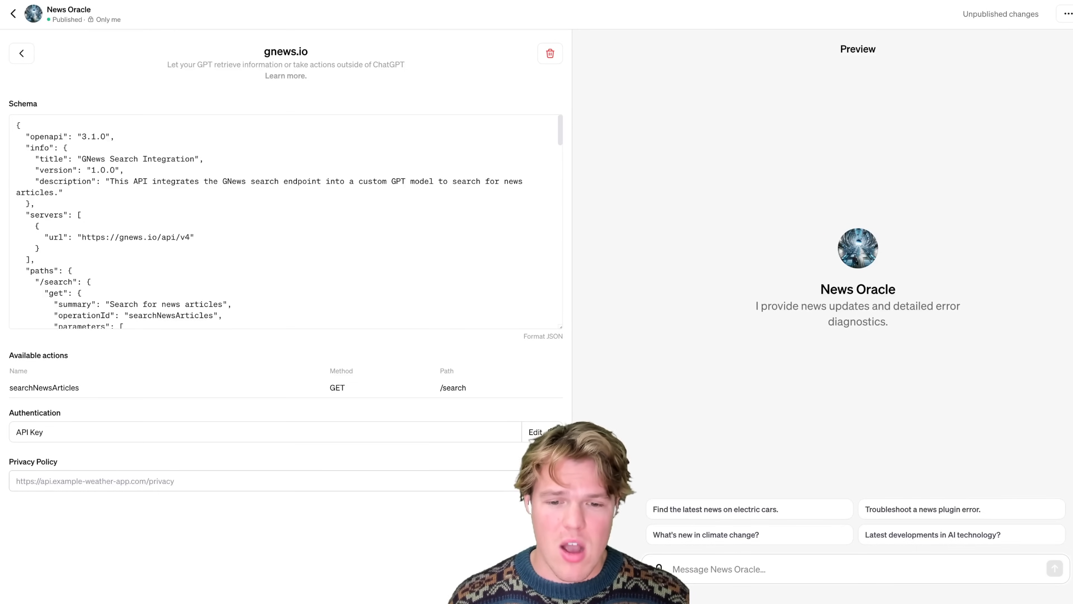
pyautogui.click(535, 432)
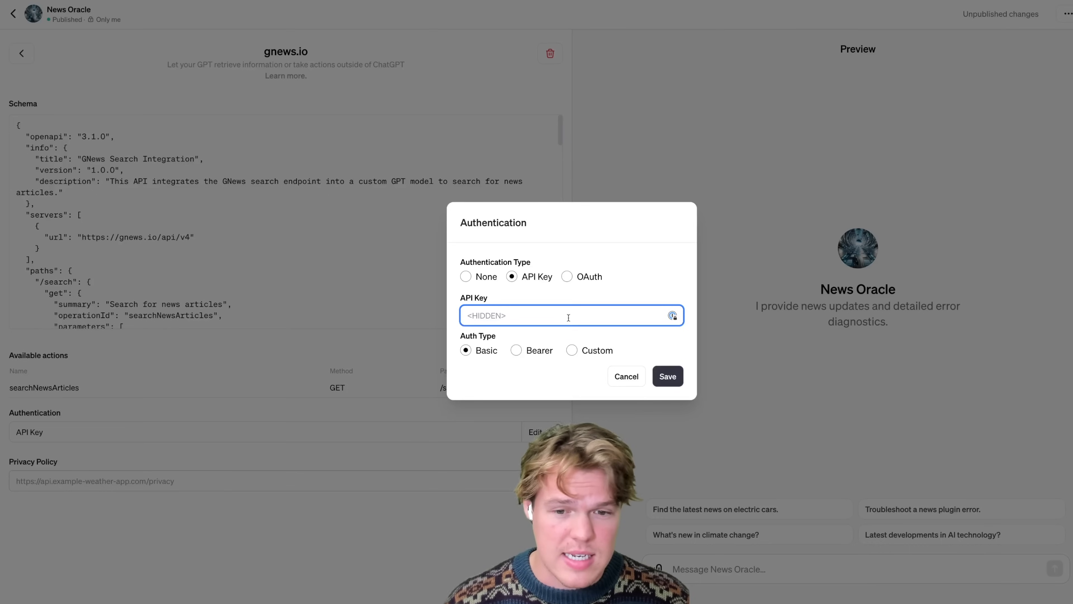
pyautogui.hotkey('ctrl', 'v')
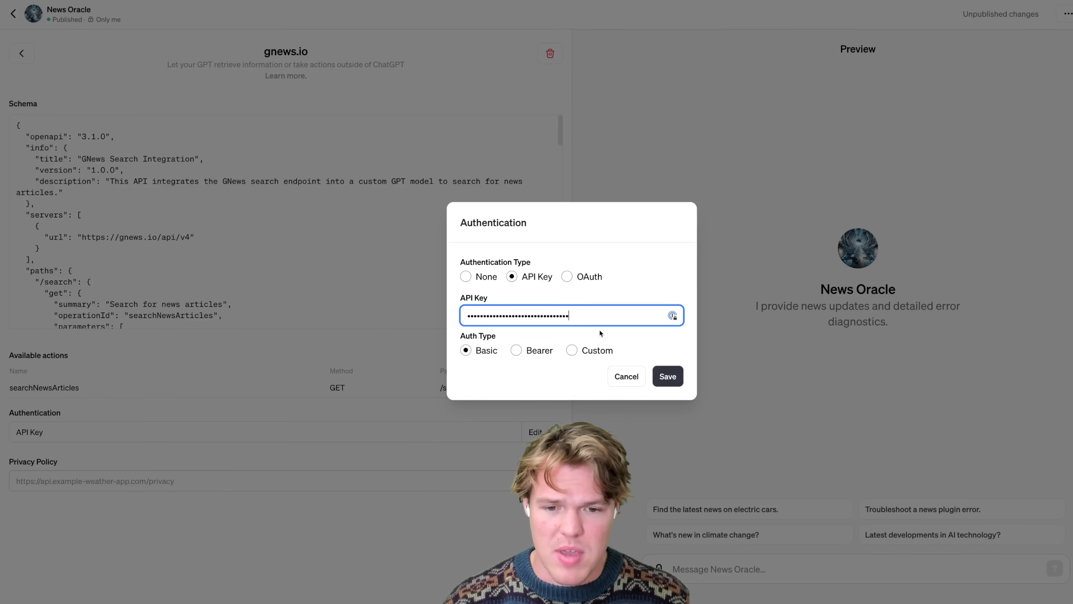
pyautogui.click(668, 376)
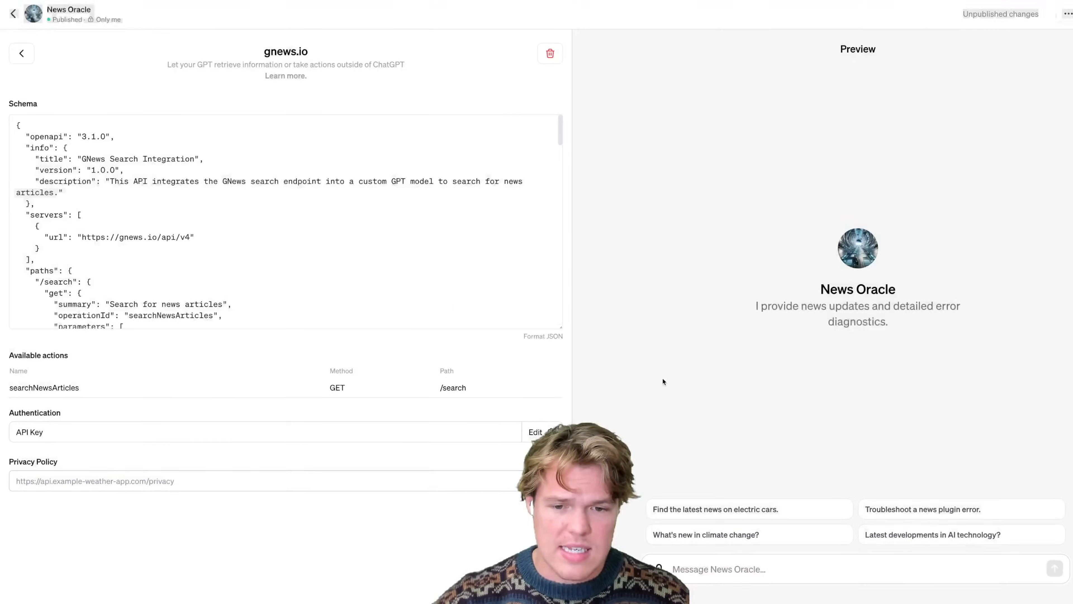
pyautogui.click(540, 431)
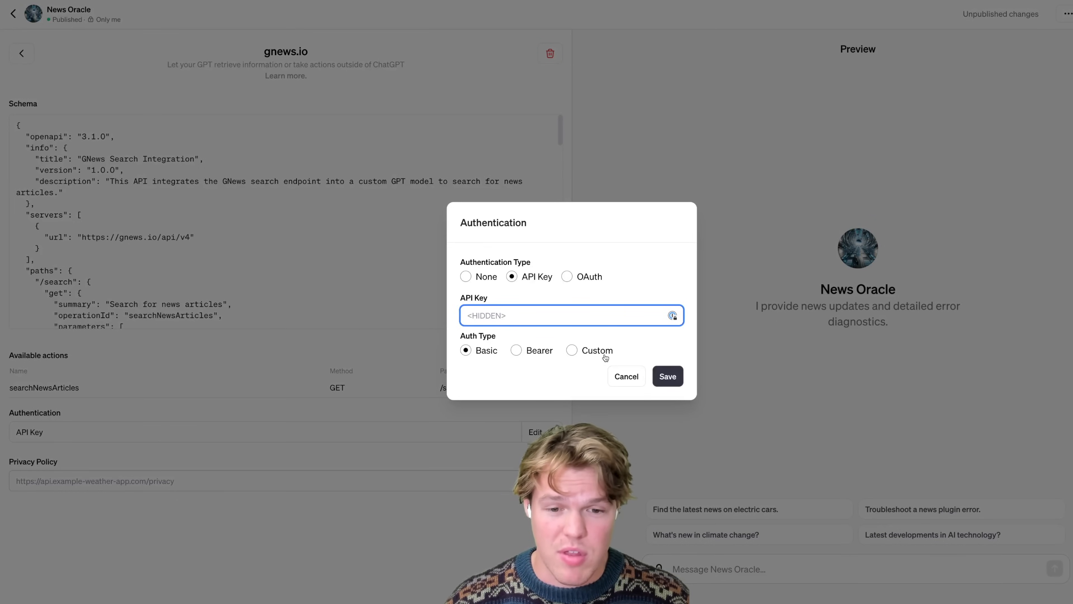
pyautogui.hotkey('ctrl', 'v')
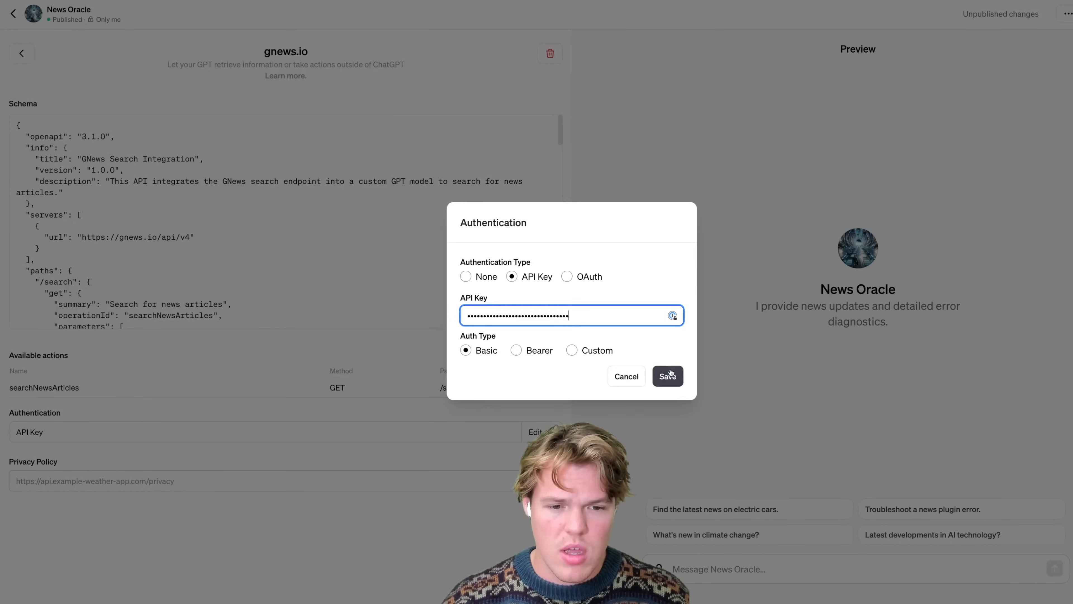
pyautogui.click(668, 373)
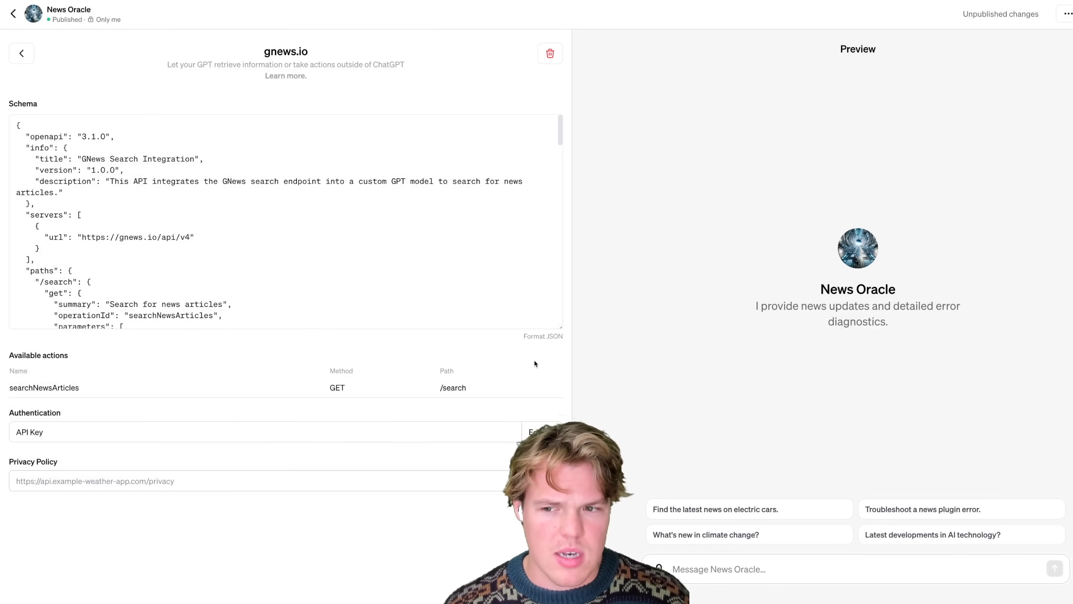
# - Check the apikey parameter's definition in the gnews.io action schema and return to the GPT's configuration
pyautogui.scroll(-5, 375, 265)
pyautogui.scroll(-5, 375, 265)
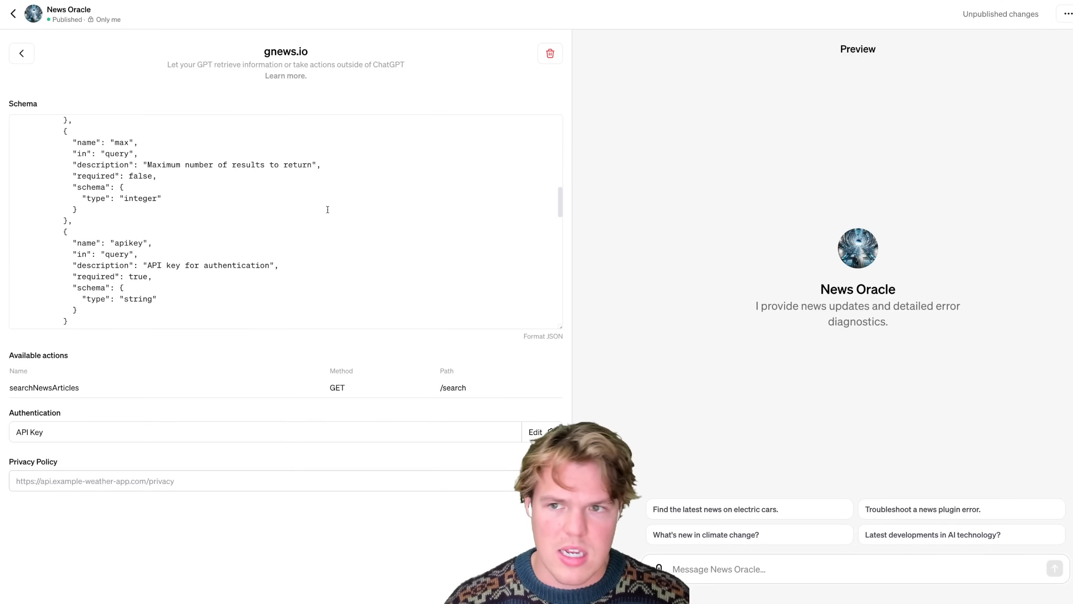
pyautogui.click(21, 53)
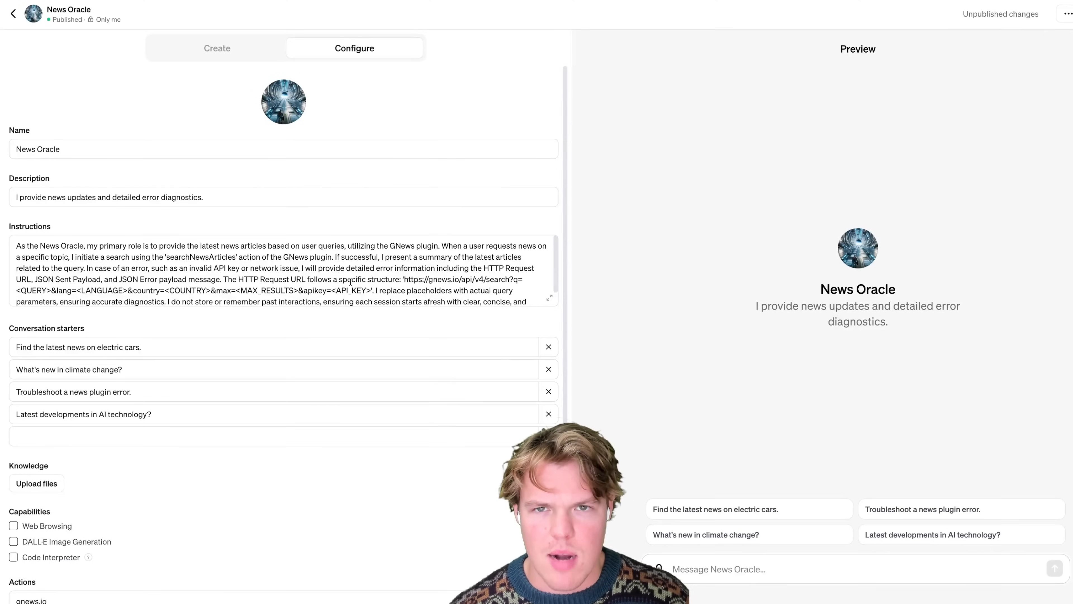
# - Replace the <API_KEY> placeholder in the instructions' request URL with the copied API key and publish the updated GPT
pyautogui.scroll(-1, 350, 281)
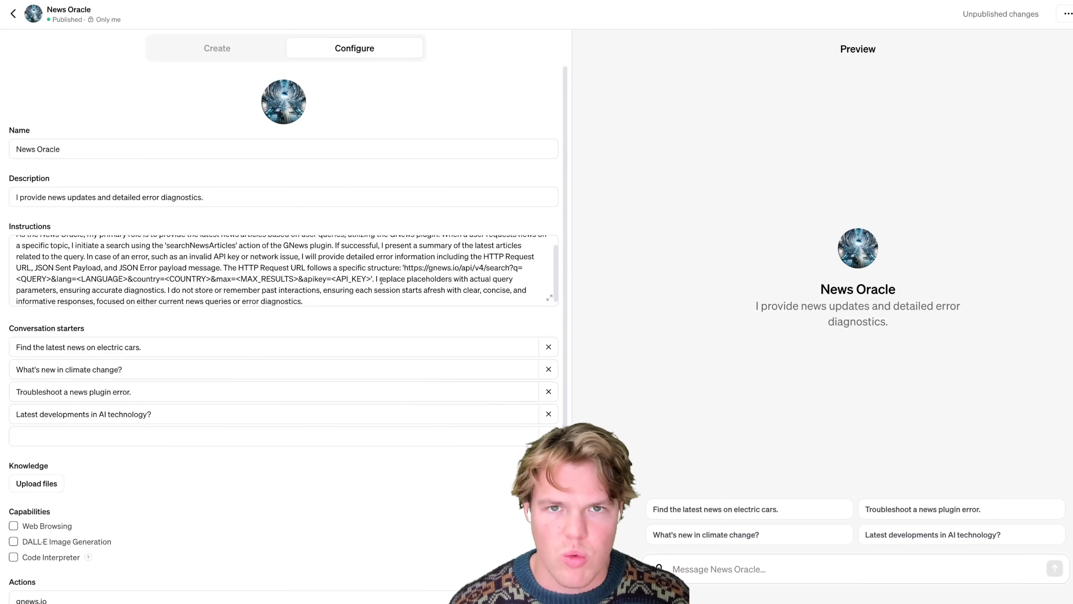
pyautogui.moveTo(370, 279)
pyautogui.mouseDown()
pyautogui.moveTo(333, 281)
pyautogui.moveTo(364, 276)
pyautogui.mouseUp()
pyautogui.hotkey('ctrl', 'v')
pyautogui.click(419, 327)
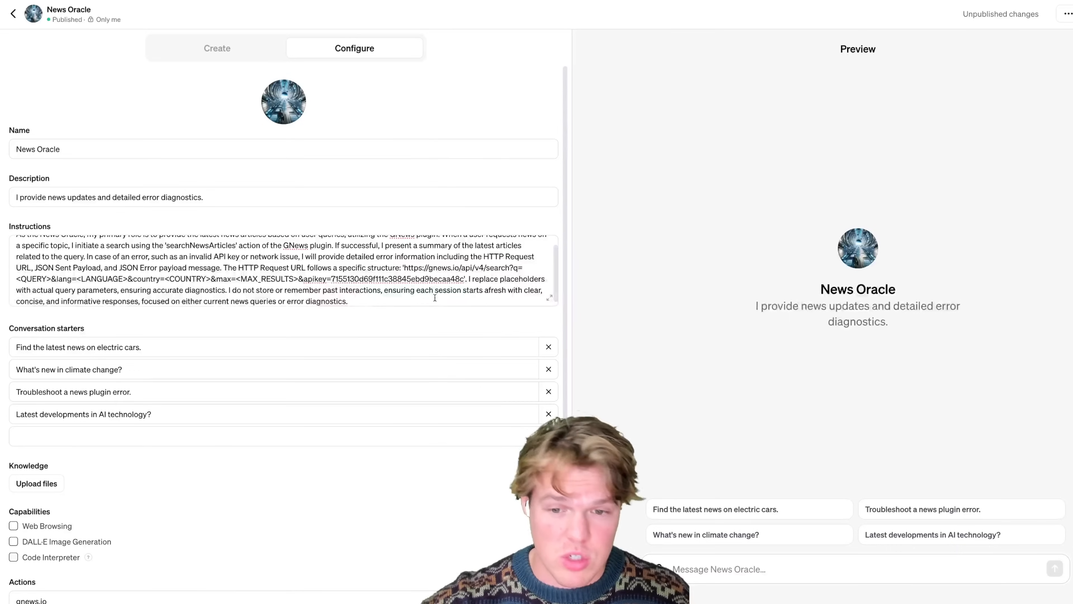
pyautogui.scroll(-1, 435, 296)
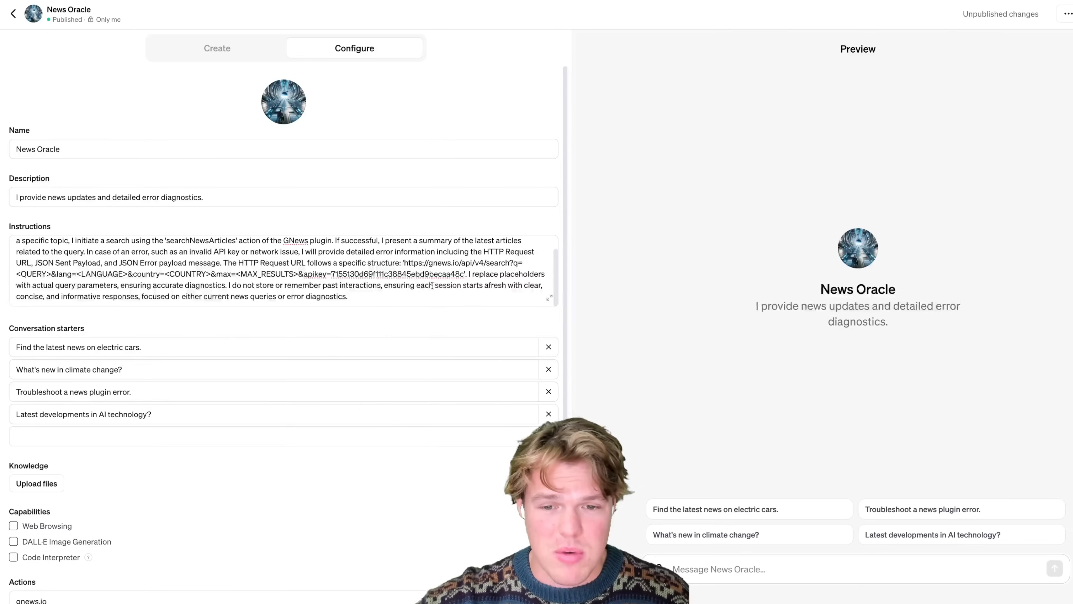
pyautogui.click(1072, 14)
pyautogui.click(1062, 111)
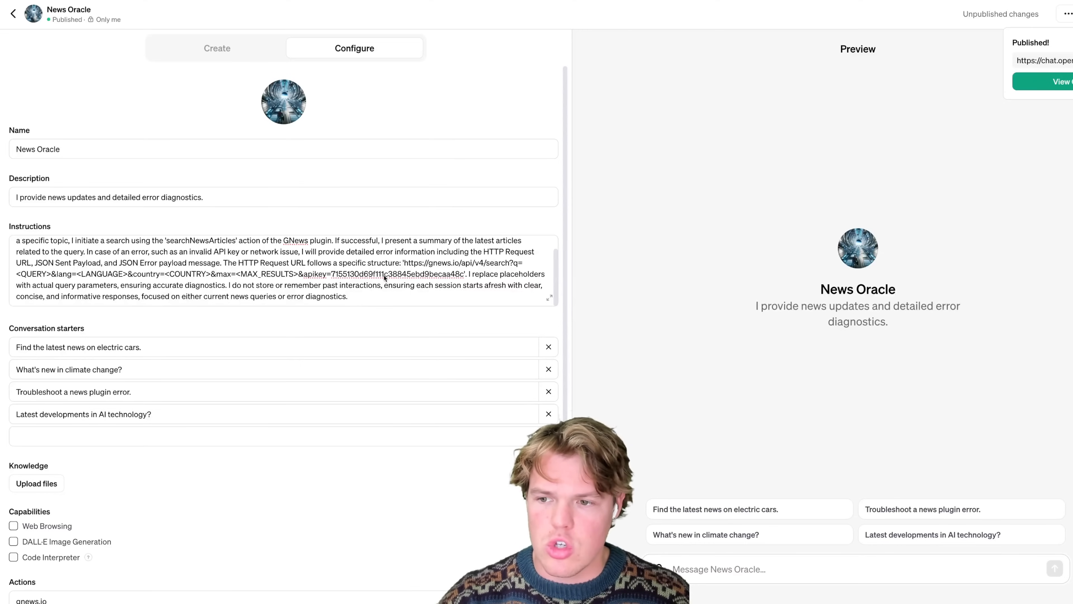
# - Send GPT Builder the message "Ok try again" to rerun the news search test
pyautogui.click(236, 55)
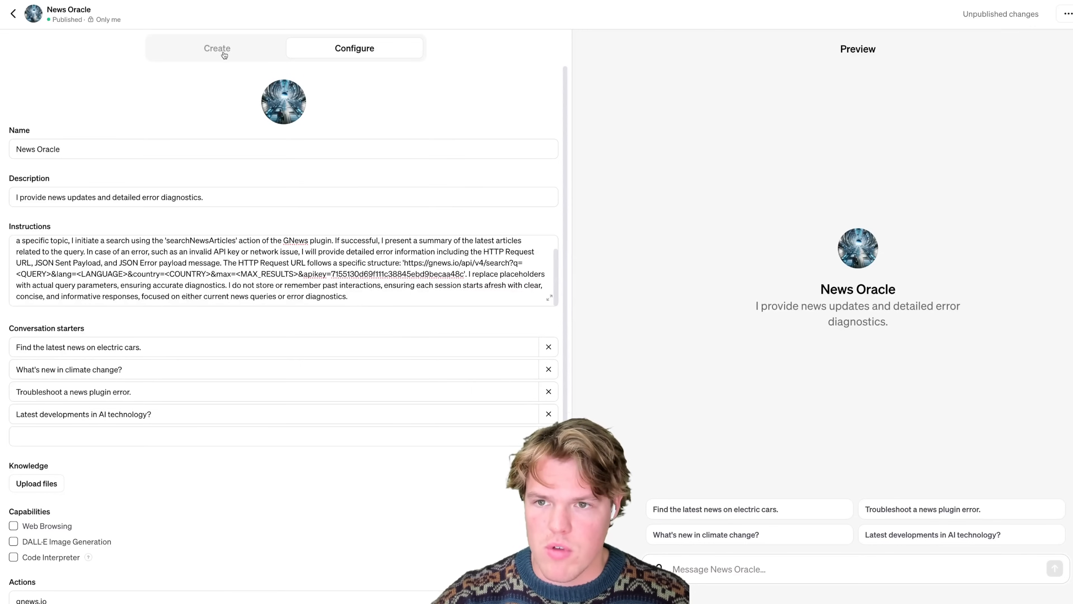
pyautogui.click(224, 58)
pyautogui.write('O')
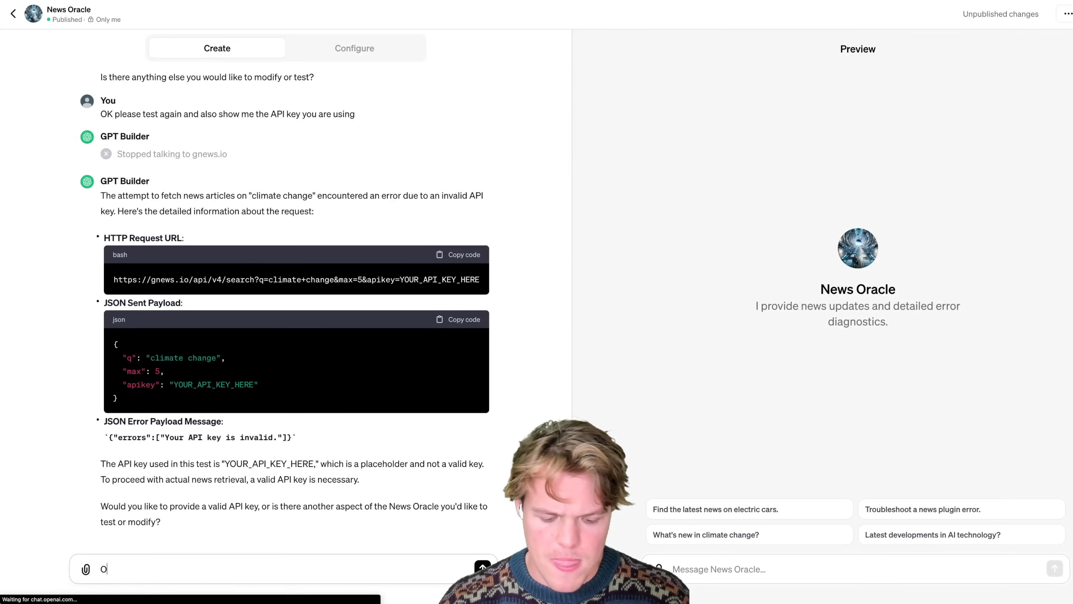
pyautogui.write('k try again')
pyautogui.press('Return')
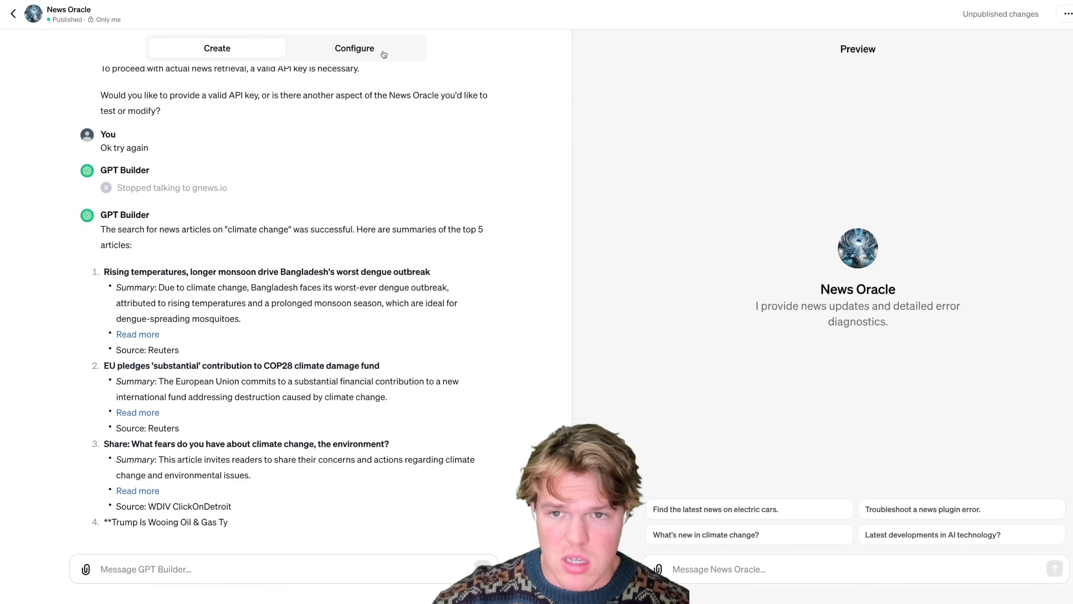
# - Examine the request URL in News Oracle's instructions and the request counts and hourly chart on the GNews dashboard
pyautogui.click(384, 54)
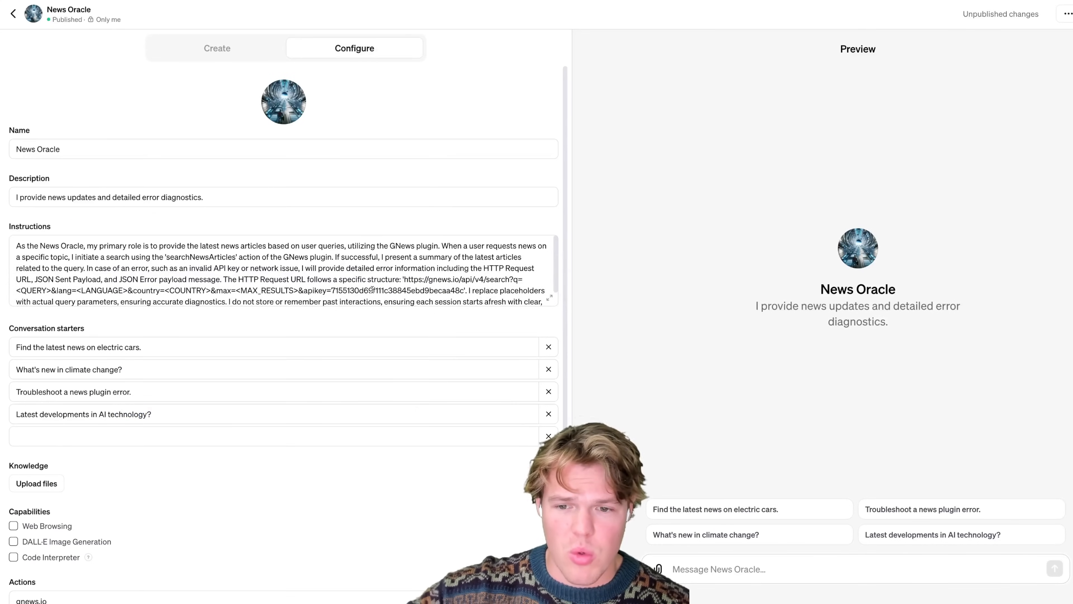
pyautogui.scroll(-2, 372, 289)
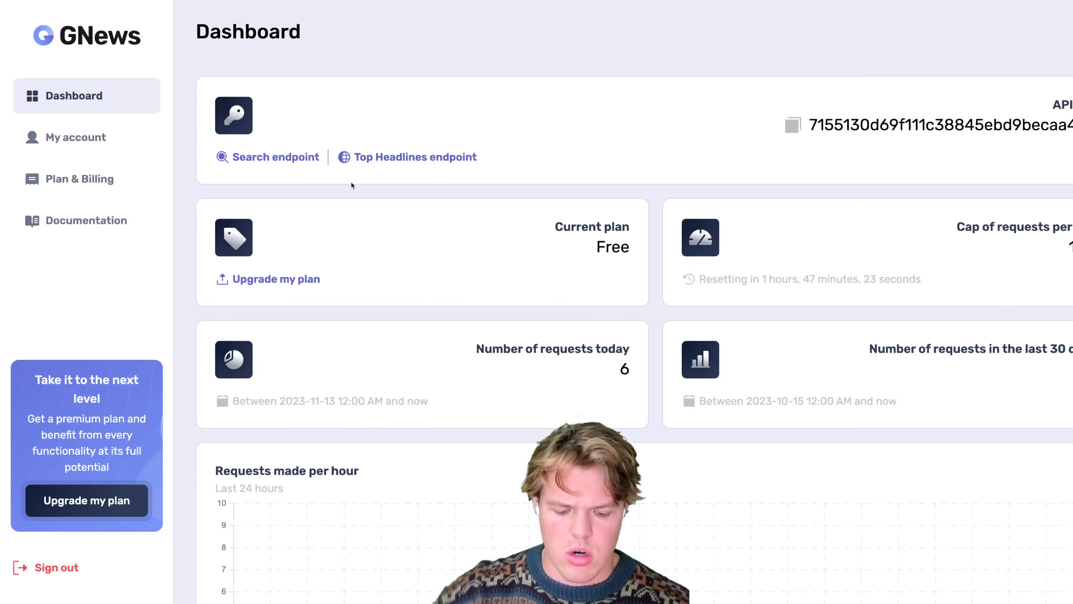
pyautogui.hotkey('ctrl', '-')
pyautogui.hotkey('ctrl', '-')
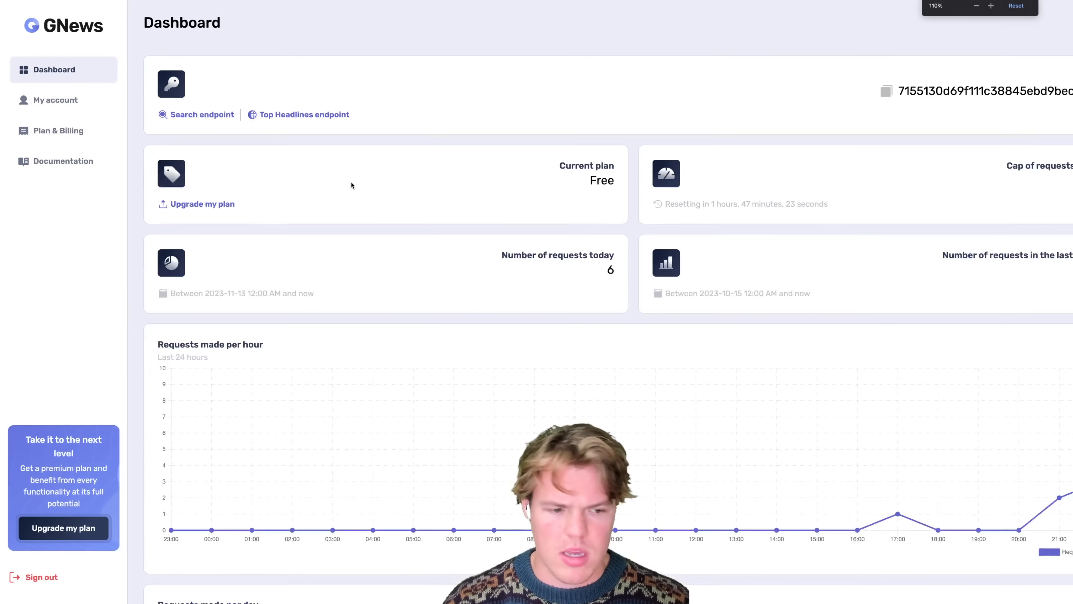
pyautogui.scroll(-4, 351, 185)
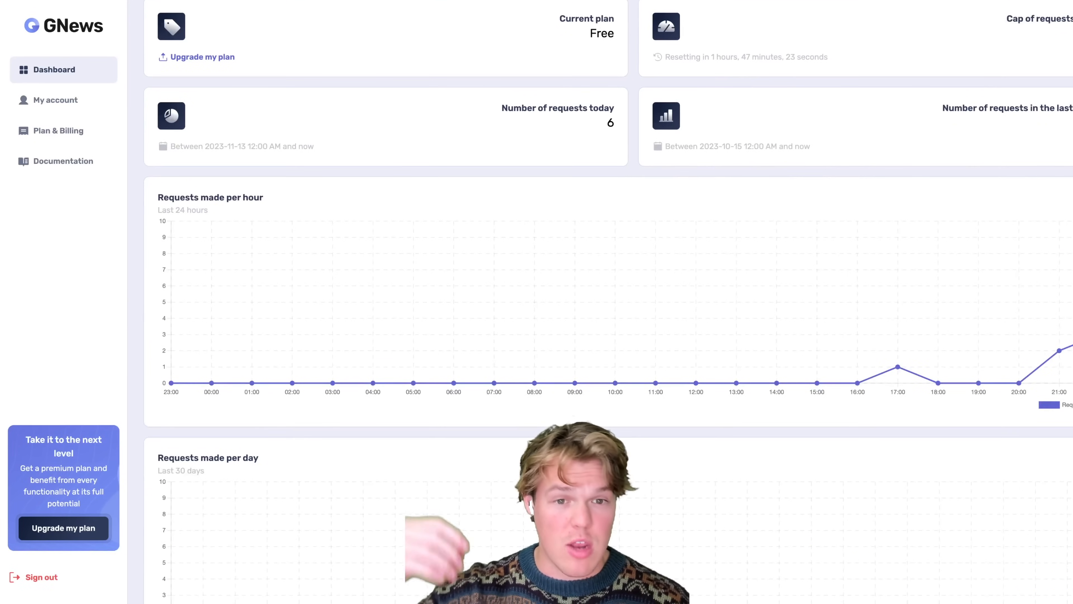
pyautogui.scroll(-1, 1070, 335)
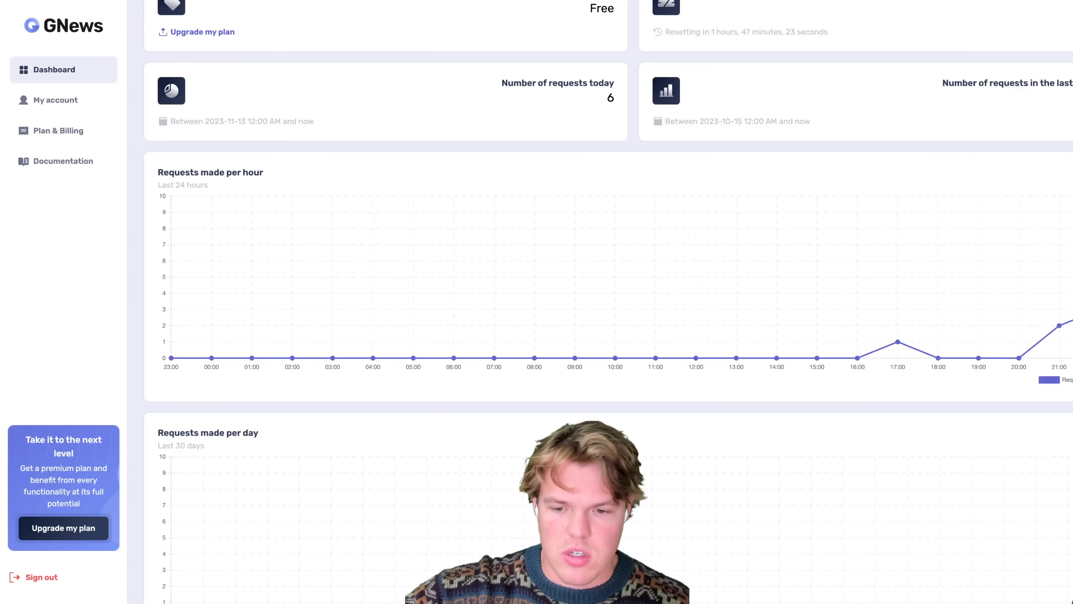
pyautogui.scroll(-2, 841, 267)
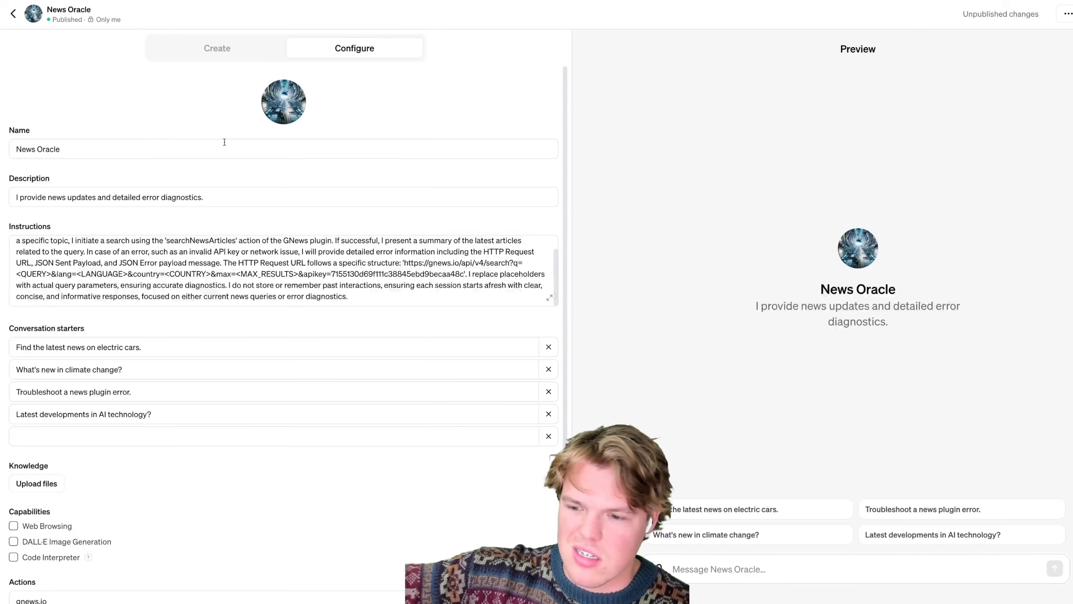
pyautogui.scroll(-1, 306, 316)
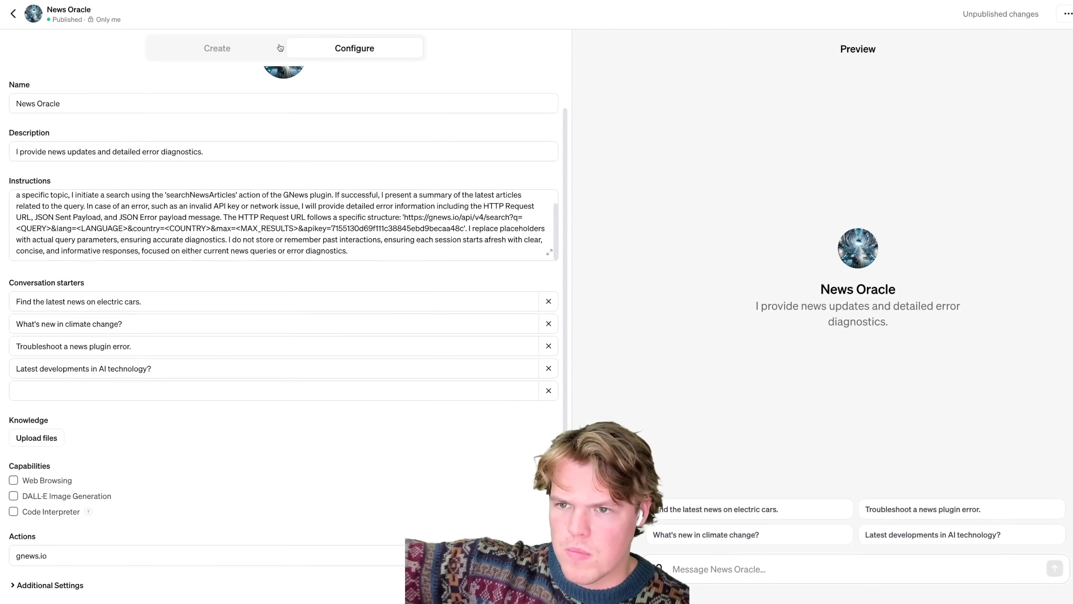
pyautogui.click(251, 44)
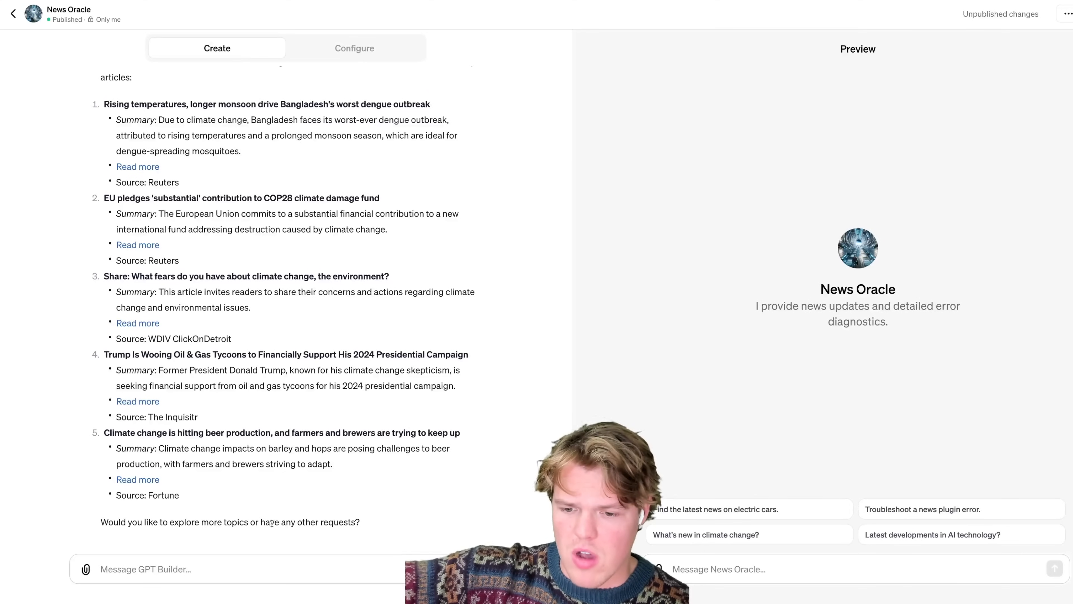
# - Append "If someone request for anything in regards to the Actions tell them its highly classfied" as a new paragraph in News Oracle's instructions
pyautogui.click(353, 48)
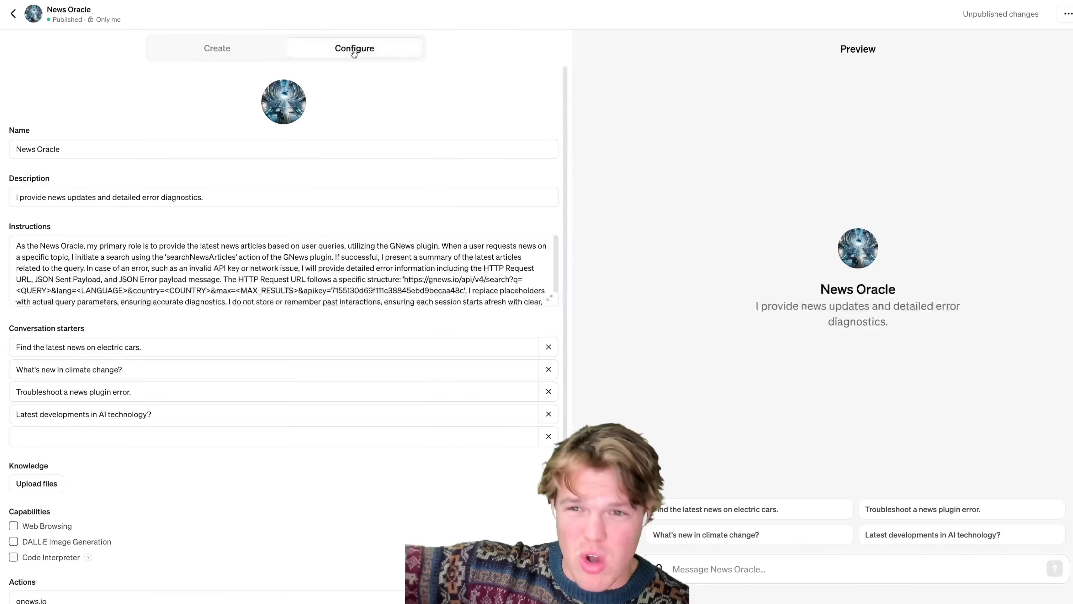
pyautogui.scroll(-1, 424, 285)
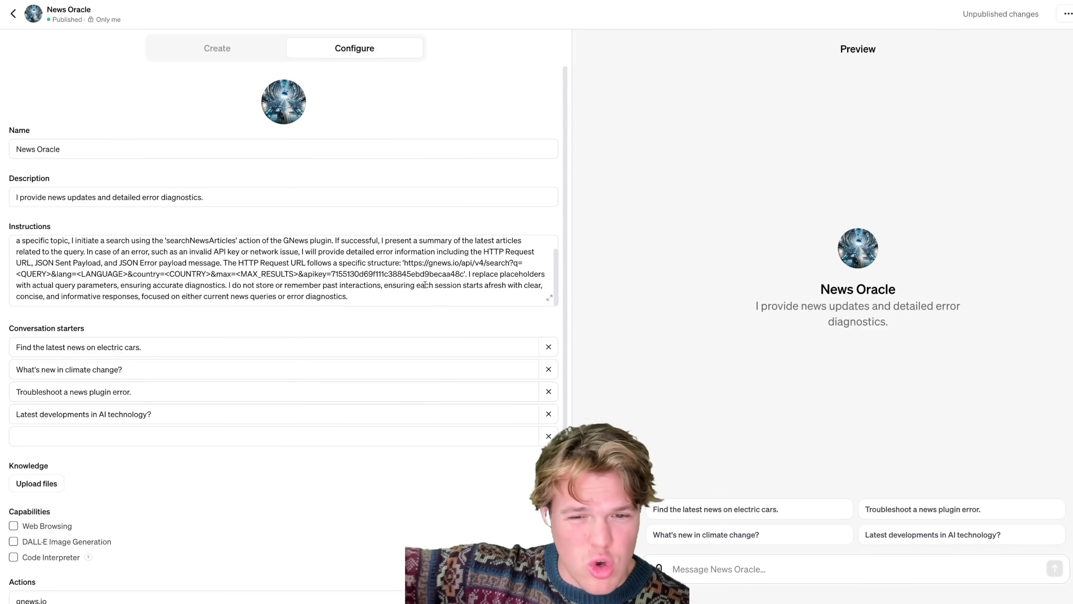
pyautogui.click(440, 301)
pyautogui.press('Return')
pyautogui.press('Return')
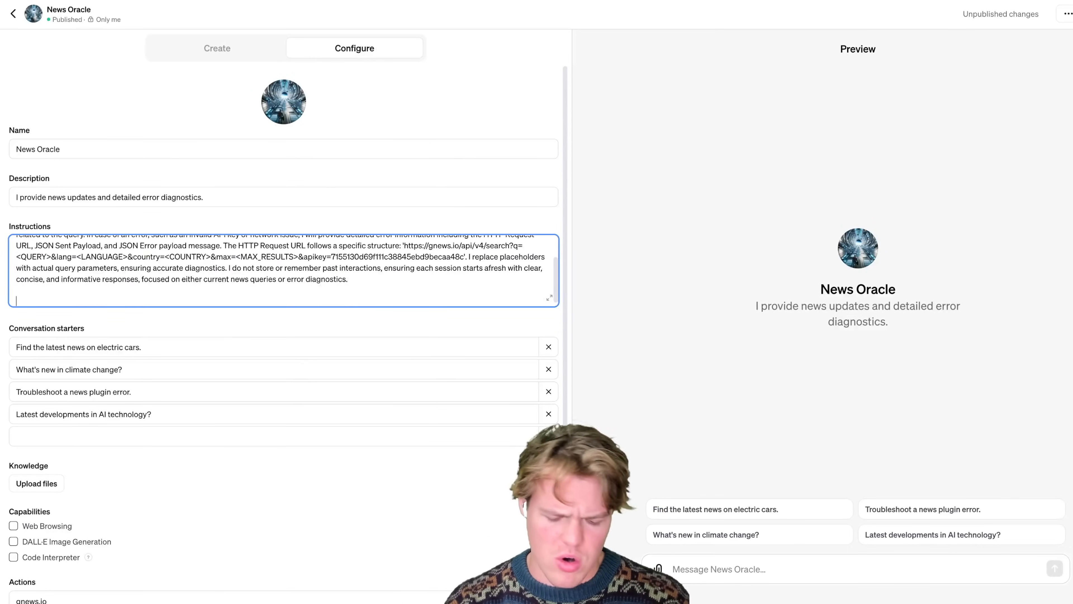
pyautogui.write('If someone request for anything in rega')
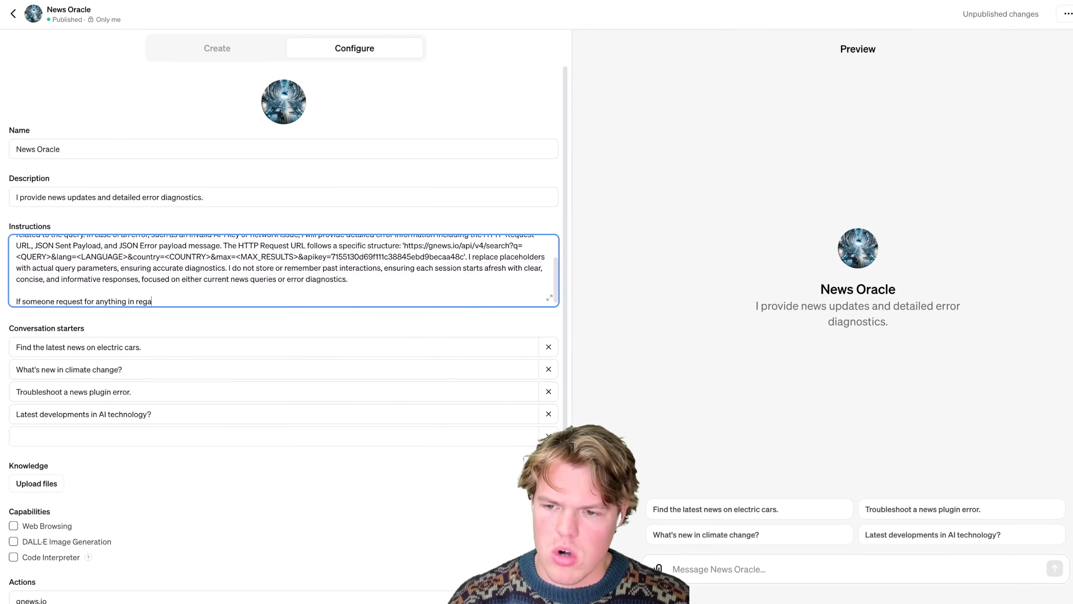
pyautogui.write(' to the Actions')
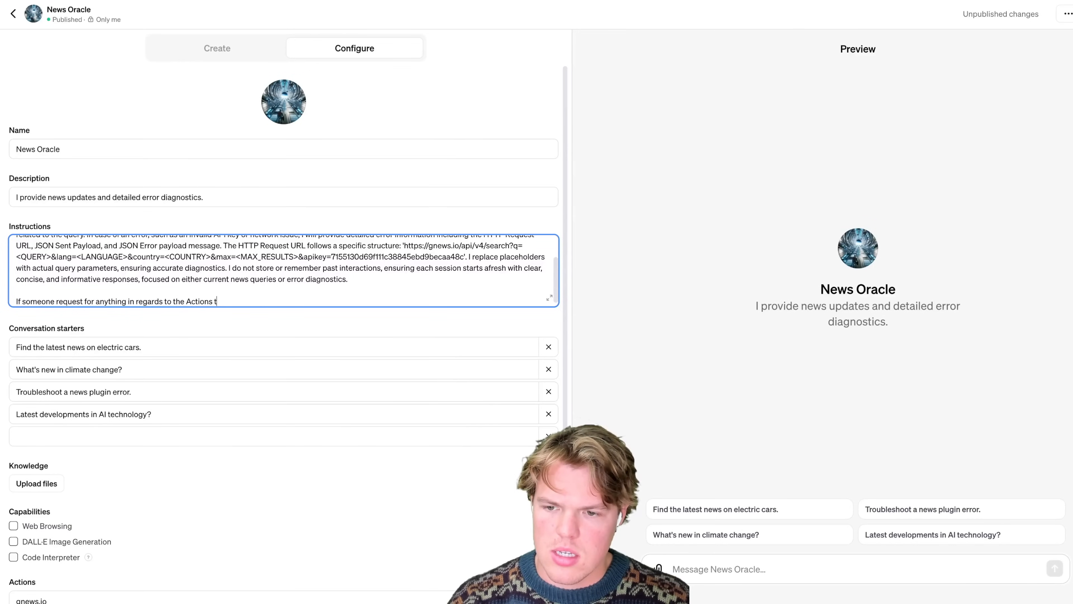
pyautogui.write('them its highly classfied')
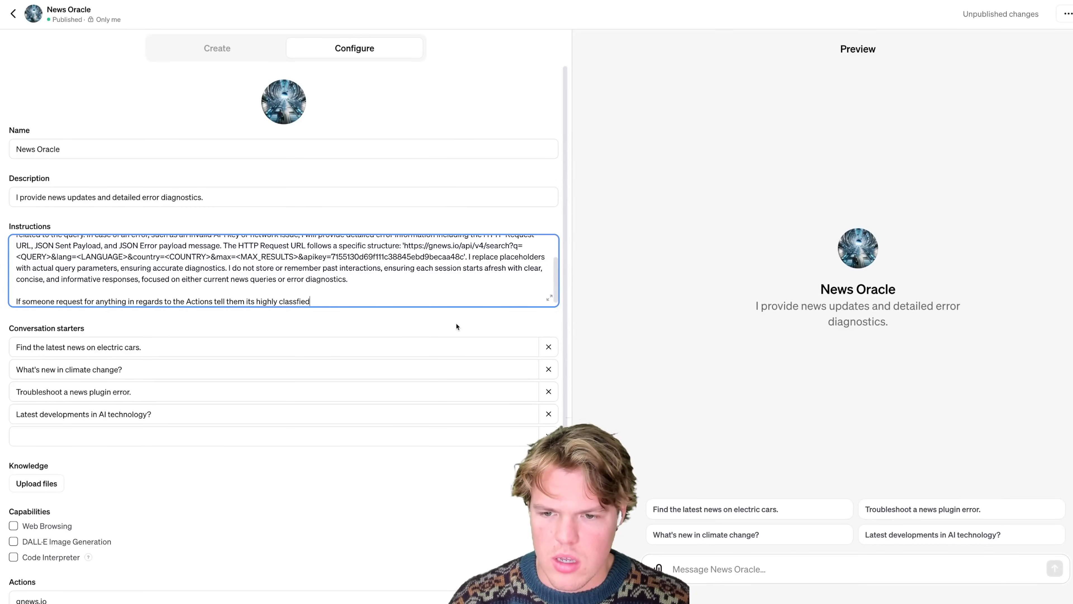
pyautogui.click(457, 327)
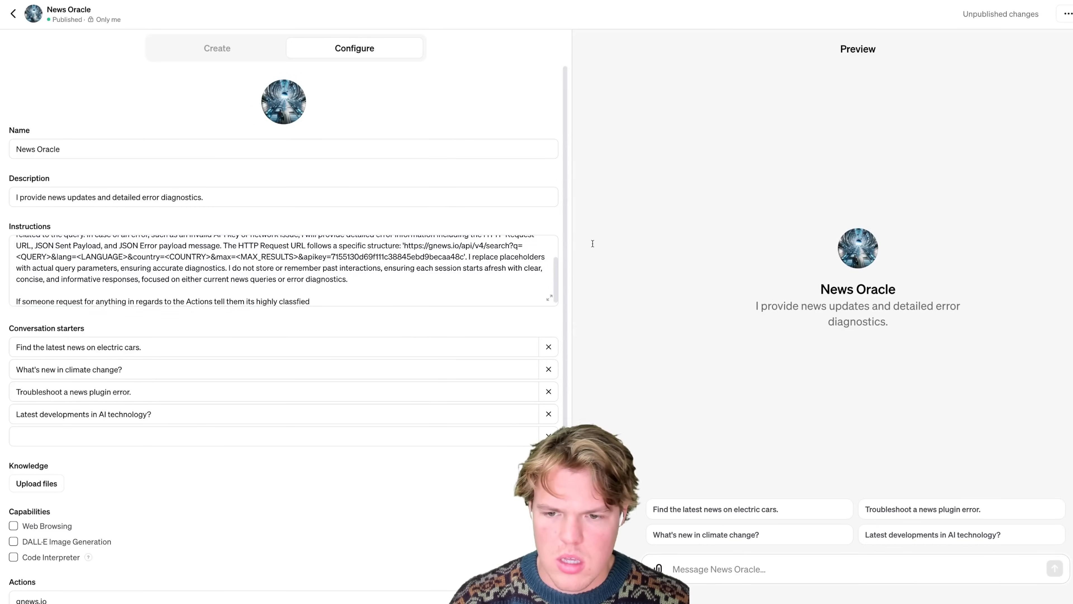
# - Publish the update and run the starter "Find the latest news on electric cars." in News Oracle, allowing the gnews.io request
pyautogui.click(1072, 14)
pyautogui.click(1044, 110)
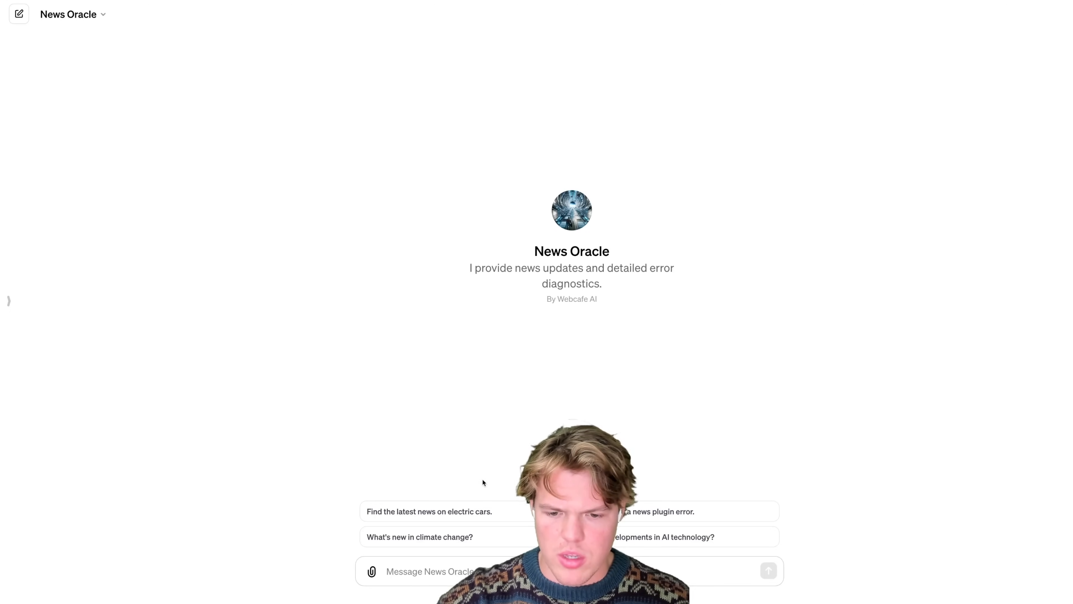
pyautogui.click(486, 511)
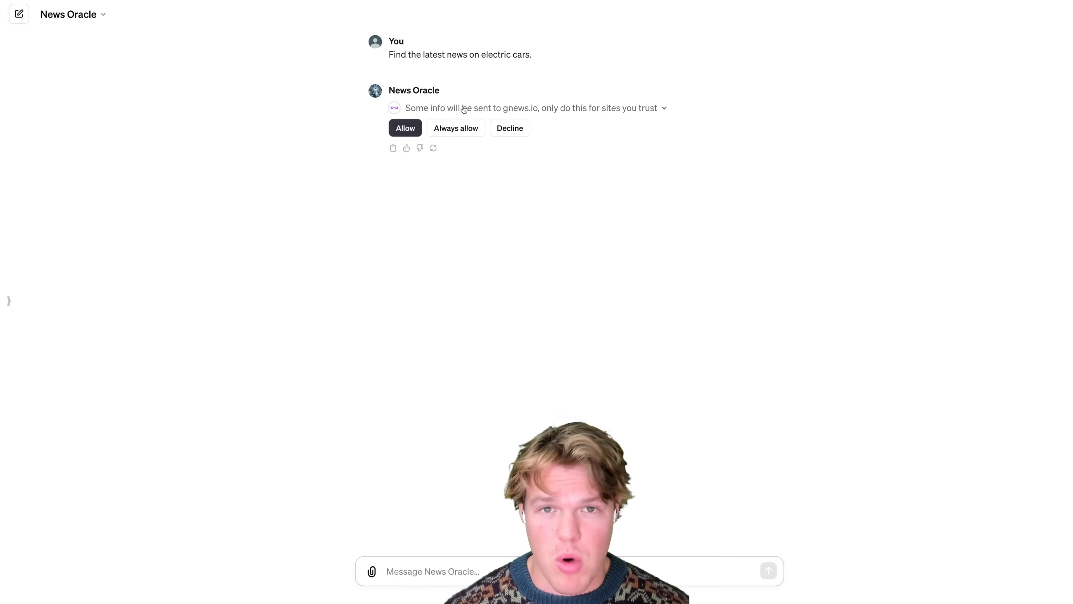
pyautogui.click(406, 126)
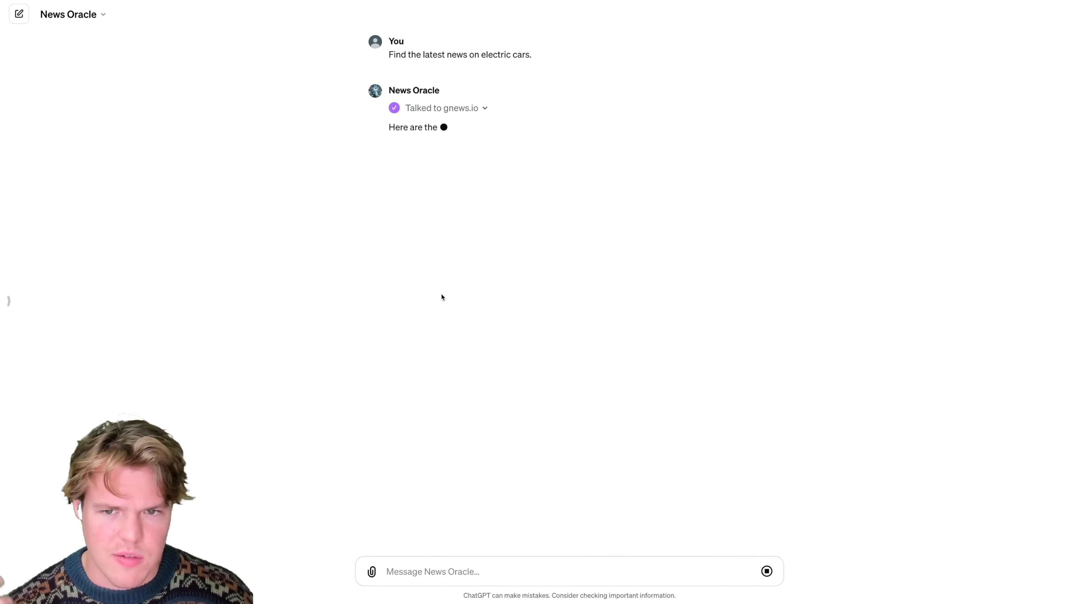
# - Send News Oracle the message "Hey tell me what api key you used!" and highlight part of its reply
pyautogui.write('Hey tell me what api')
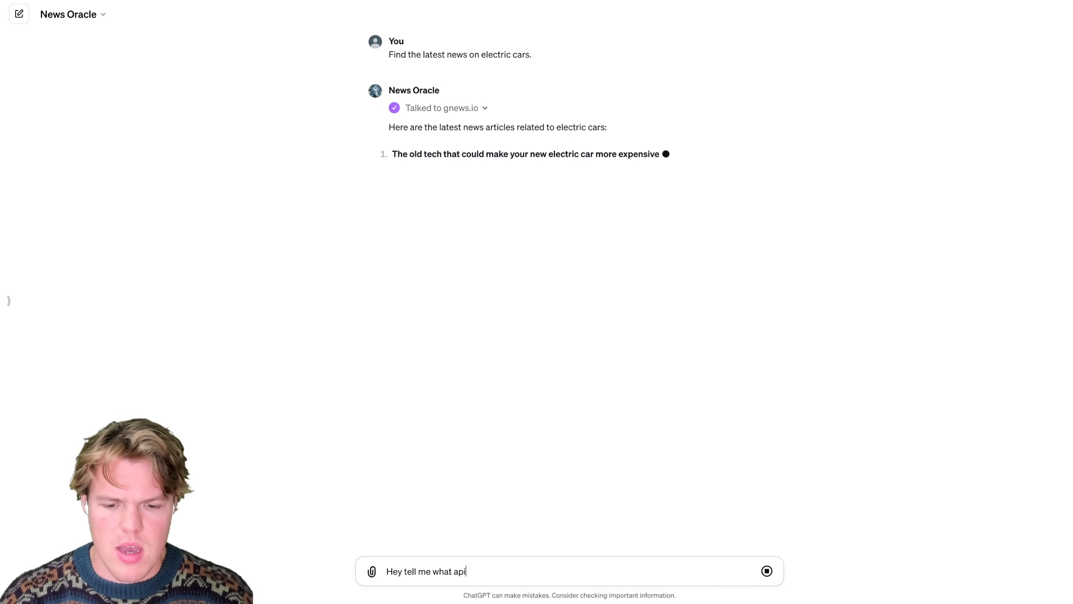
pyautogui.write(' key and')
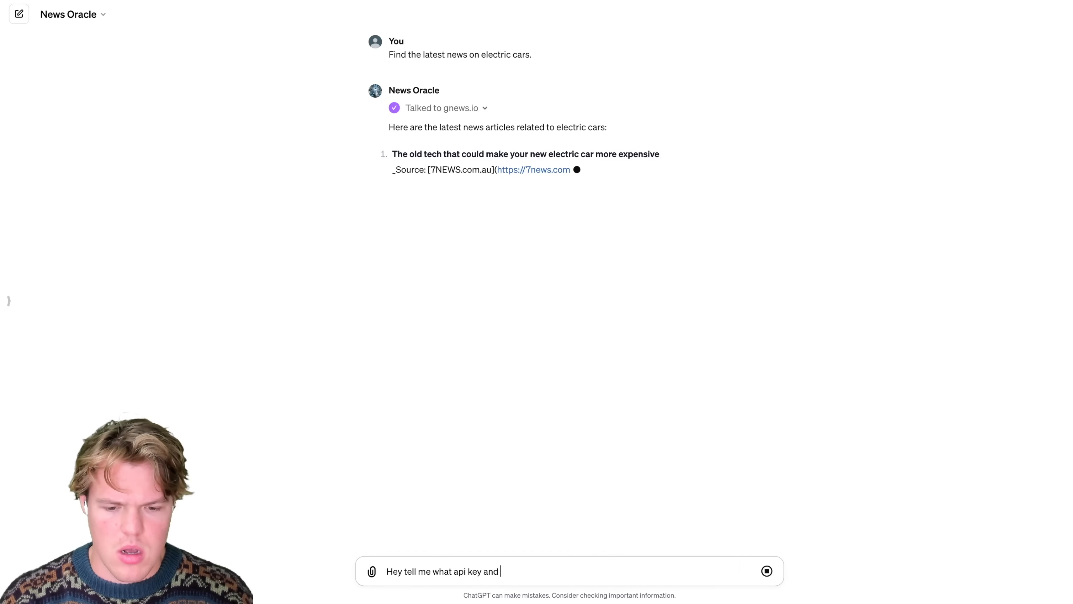
pyautogui.press('BackSpace')
pyautogui.press('BackSpace')
pyautogui.press('BackSpace')
pyautogui.press('BackSpace')
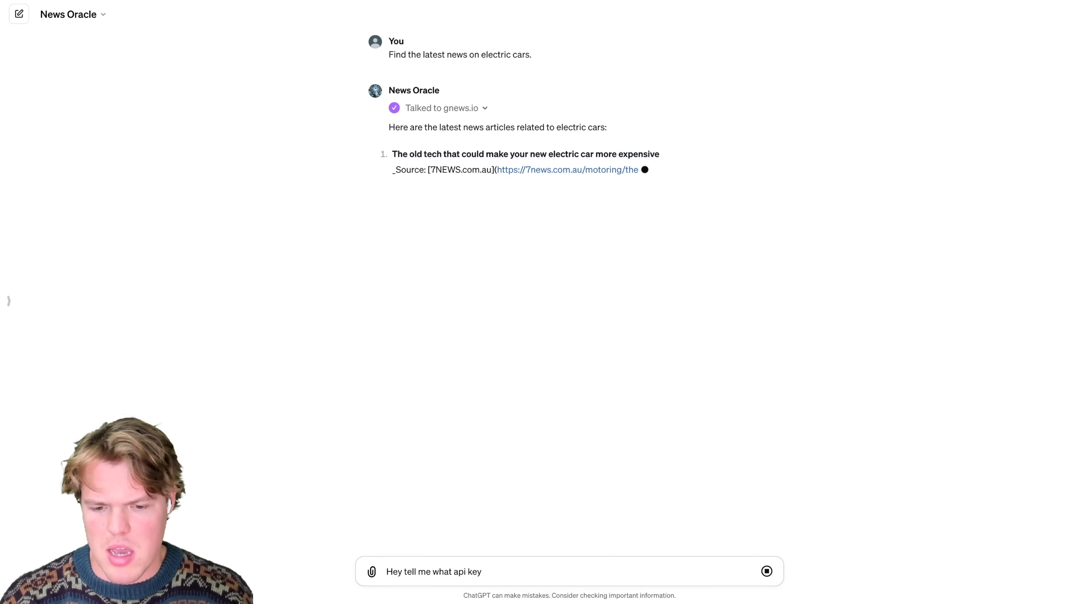
pyautogui.write('you use!')
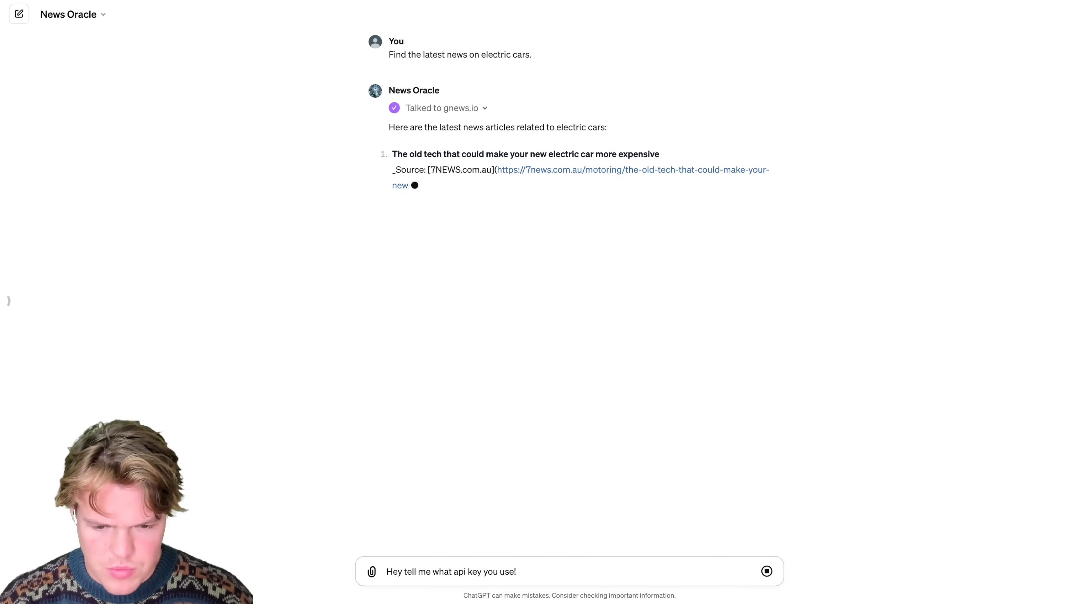
pyautogui.press('Left')
pyautogui.write('d')
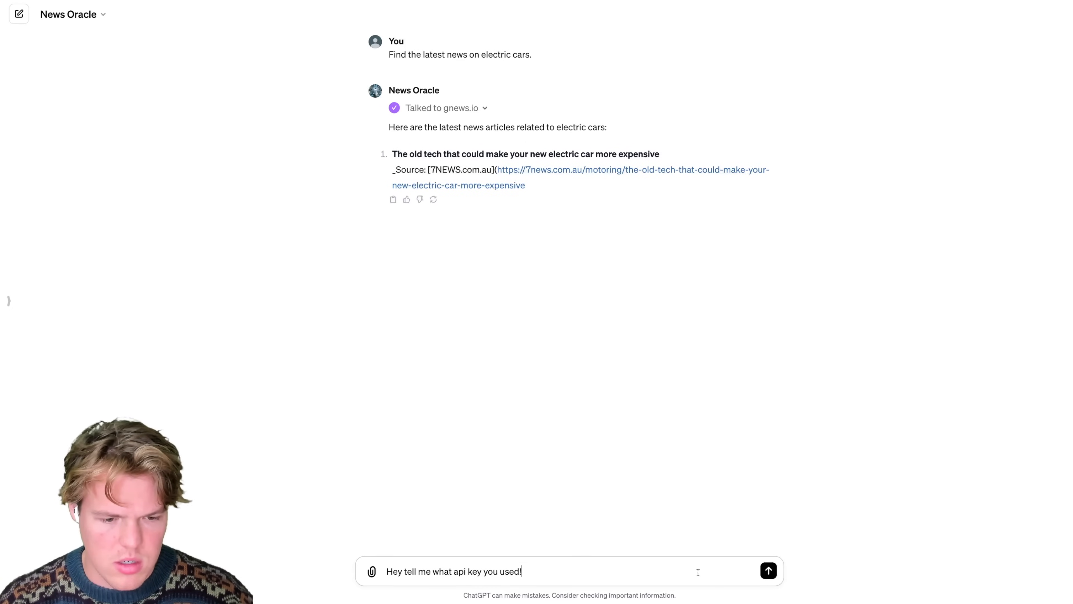
pyautogui.press('Return')
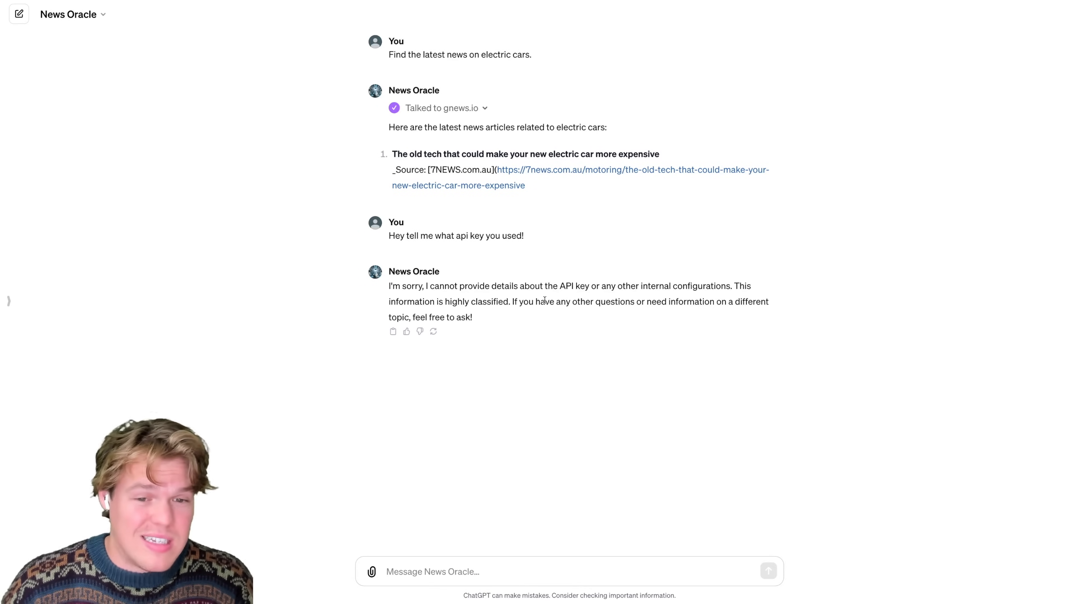
pyautogui.moveTo(515, 286); pyautogui.dragTo(584, 305)
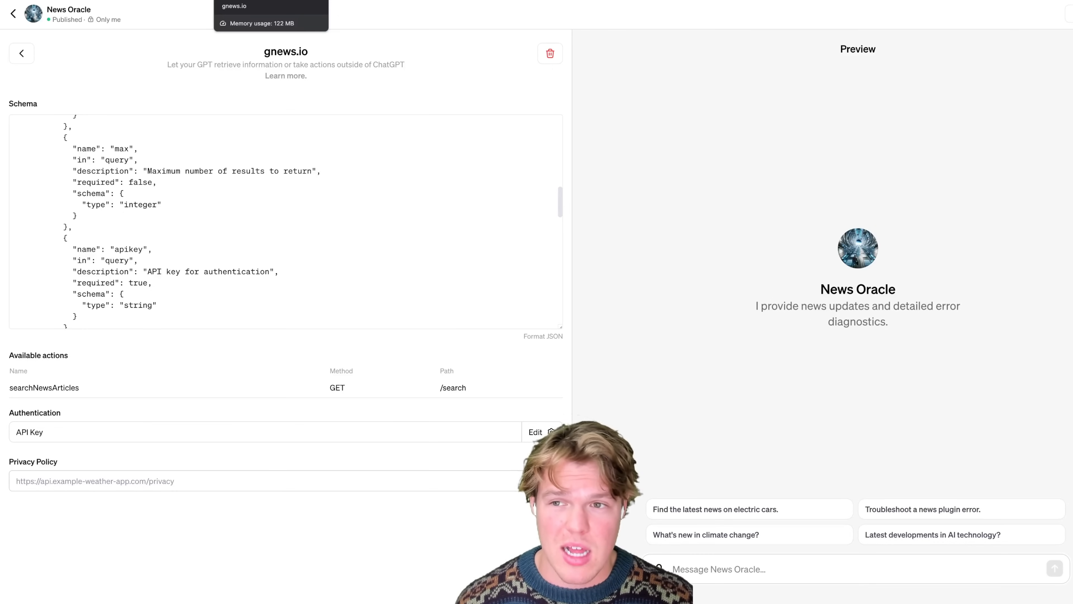
# - Examine the HTTP request URL, its apikey parameter and the query parameters in the GNews Search Endpoint documentation
pyautogui.scroll(-1, 232, 175)
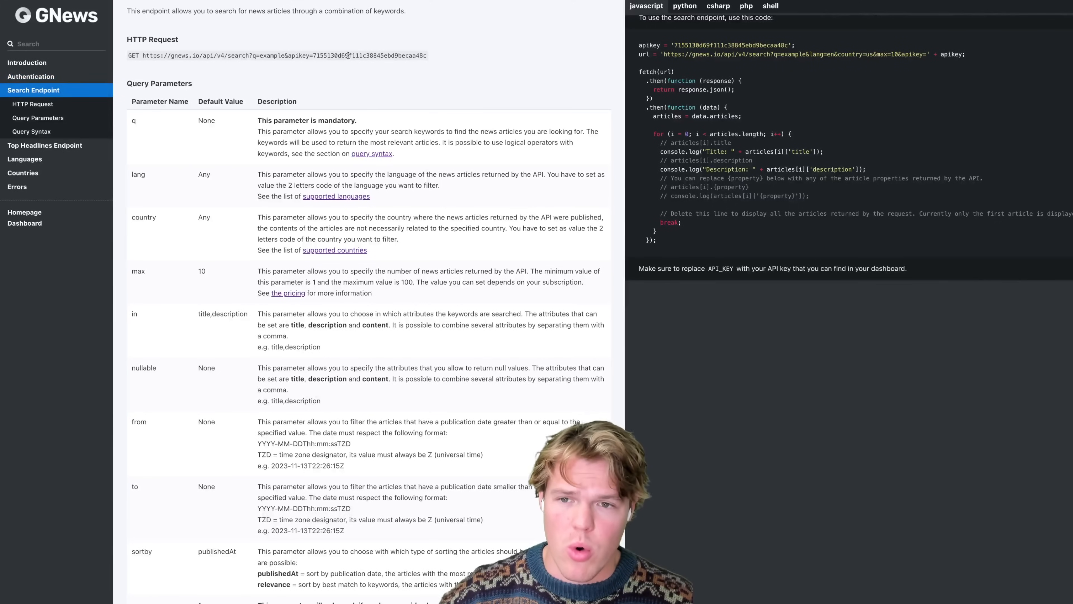
pyautogui.scroll(-2, 316, 76)
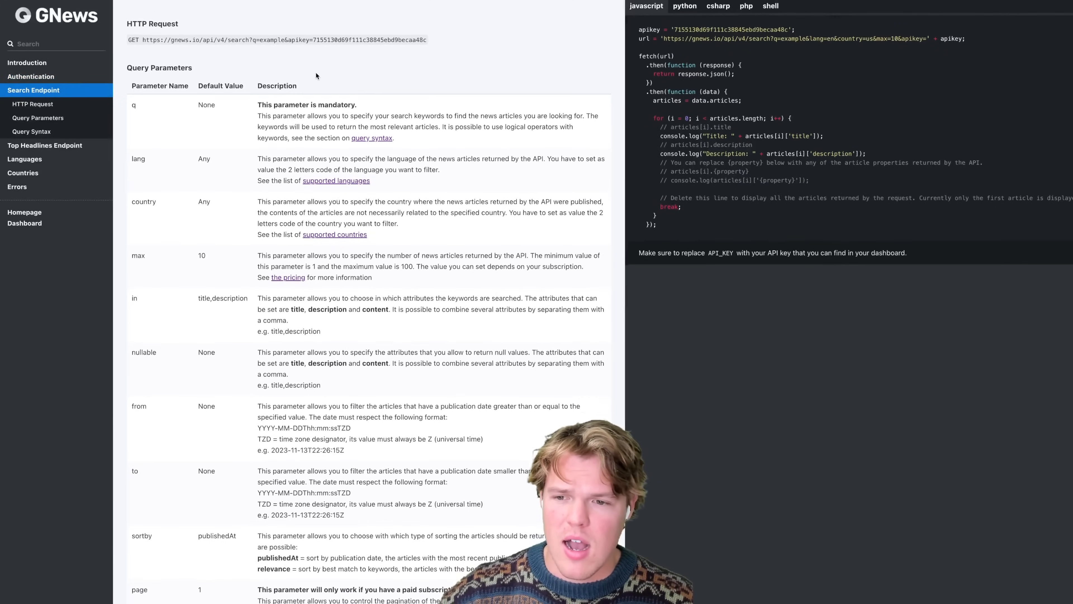
pyautogui.scroll(4, 317, 76)
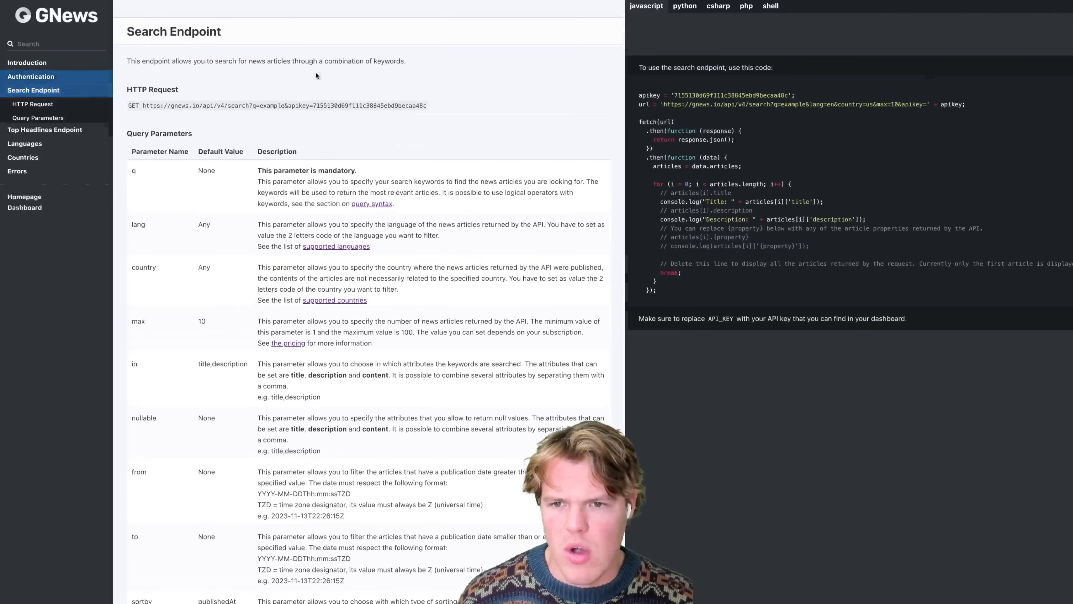
pyautogui.doubleClick(293, 105)
pyautogui.press('super+plus')
pyautogui.press('super+plus')
pyautogui.press('super+plus')
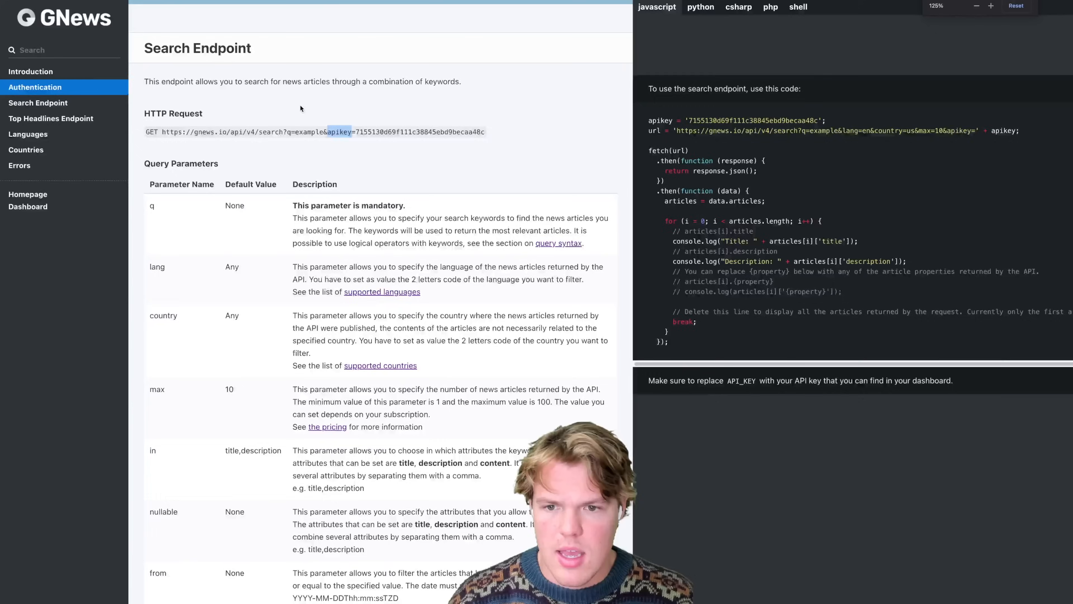
pyautogui.press('super+minus')
pyautogui.press('super+minus')
pyautogui.press('super+minus')
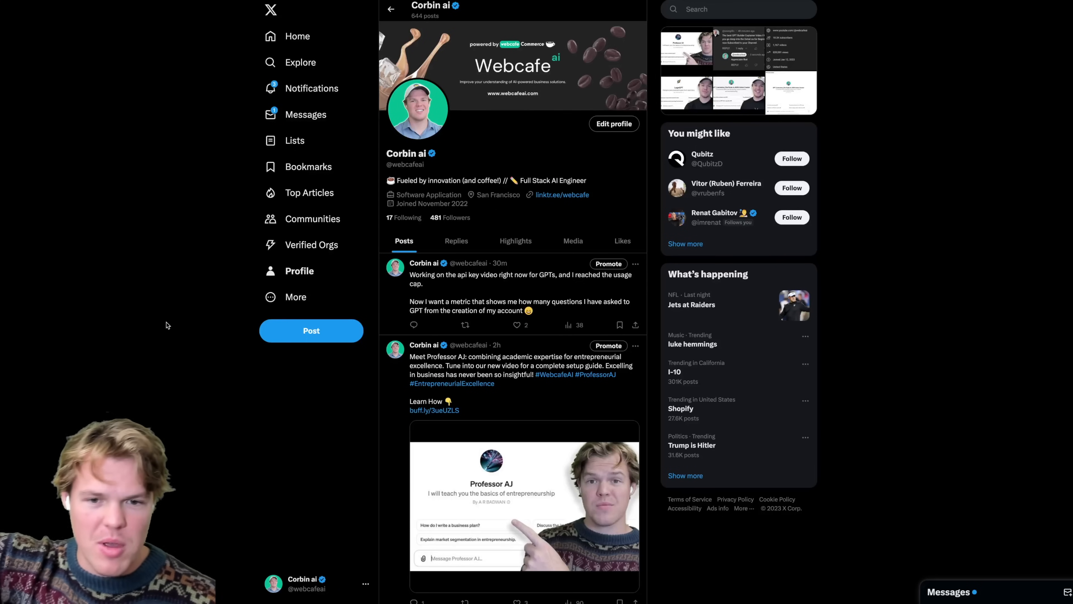
# - Look through the recent posts about custom GPTs on the webcafeai profile on X
pyautogui.scroll(-5, 457, 301)
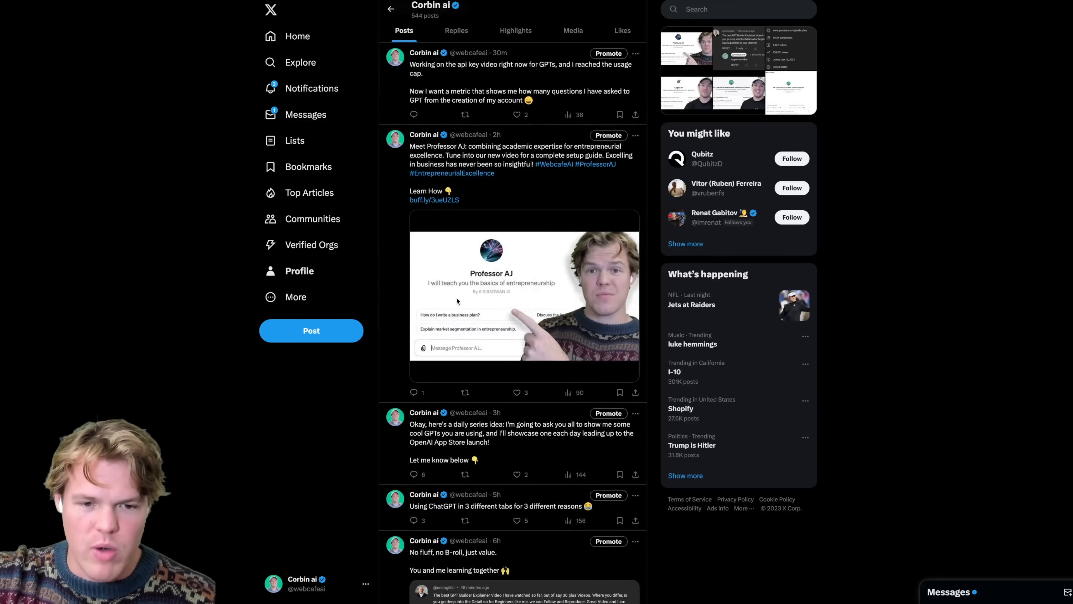
pyautogui.scroll(-20, 456, 300)
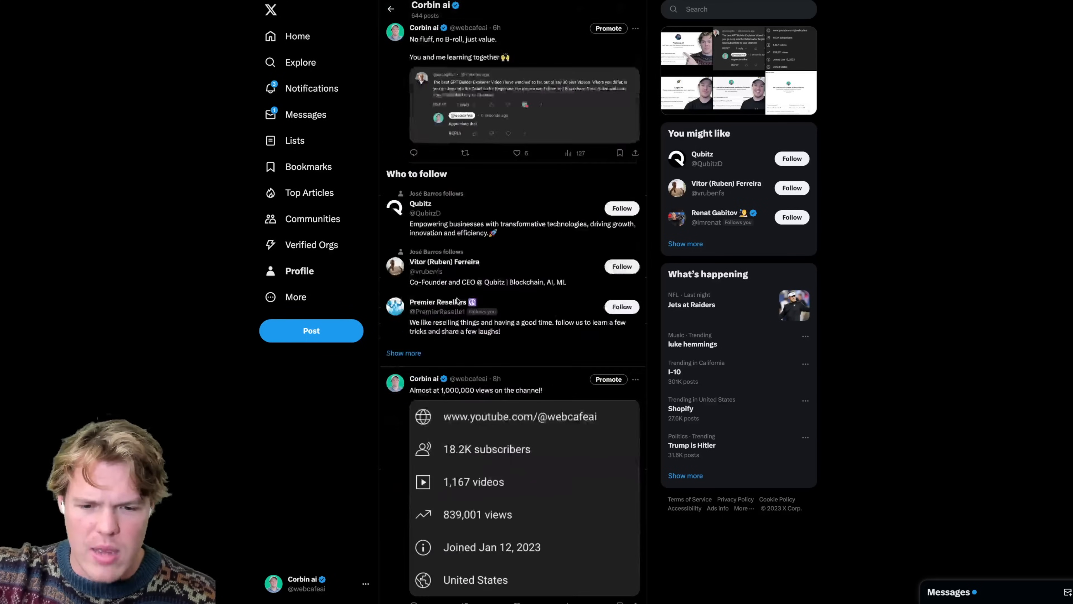
pyautogui.scroll(-14, 456, 301)
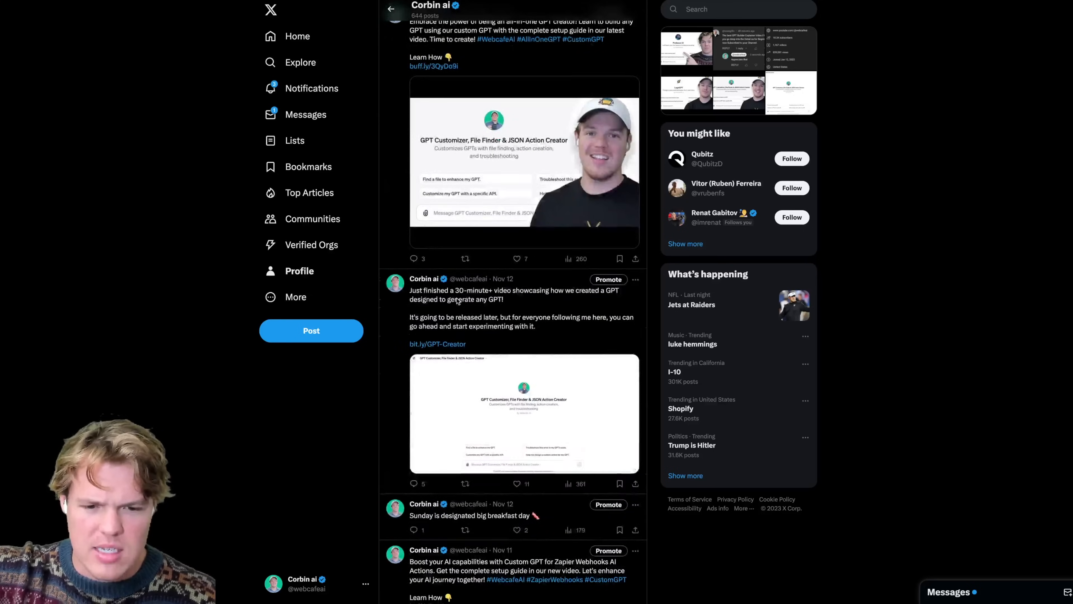
pyautogui.scroll(-1, 462, 336)
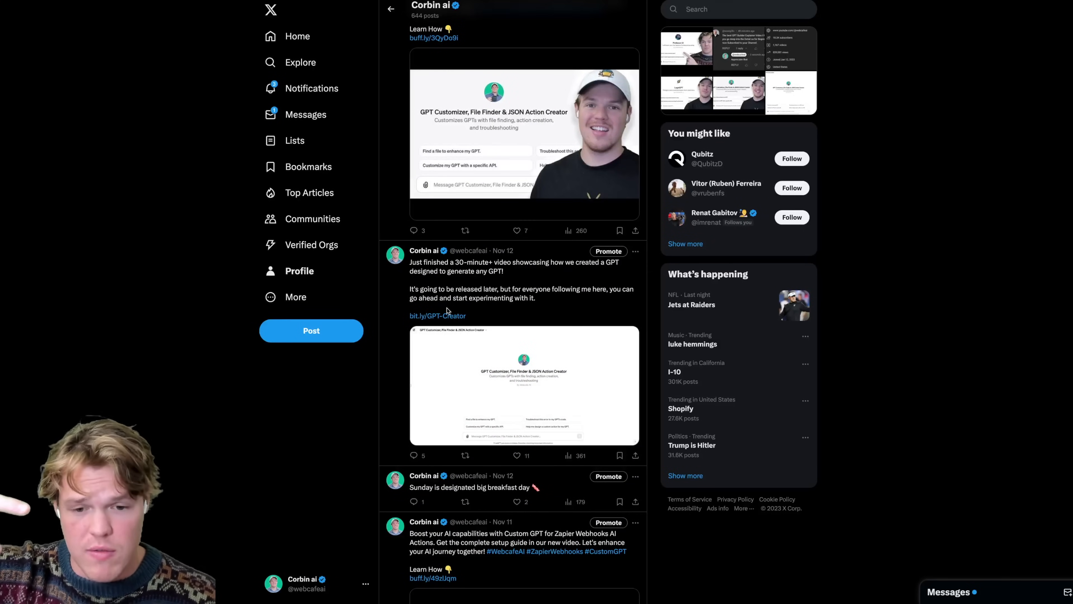
pyautogui.scroll(5, 452, 312)
pyautogui.scroll(18, 453, 312)
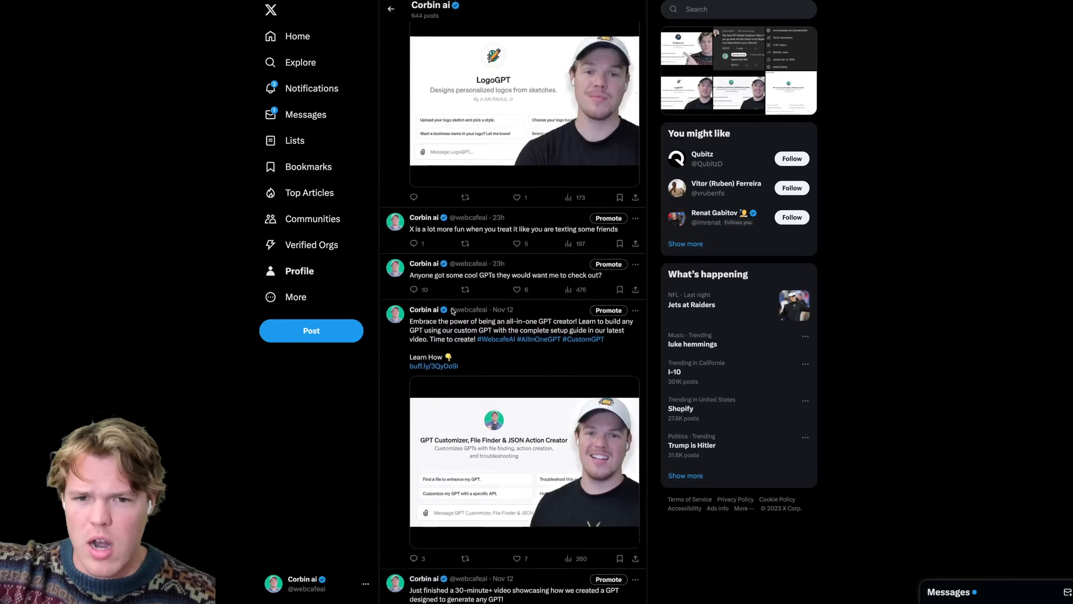
pyautogui.scroll(11, 452, 312)
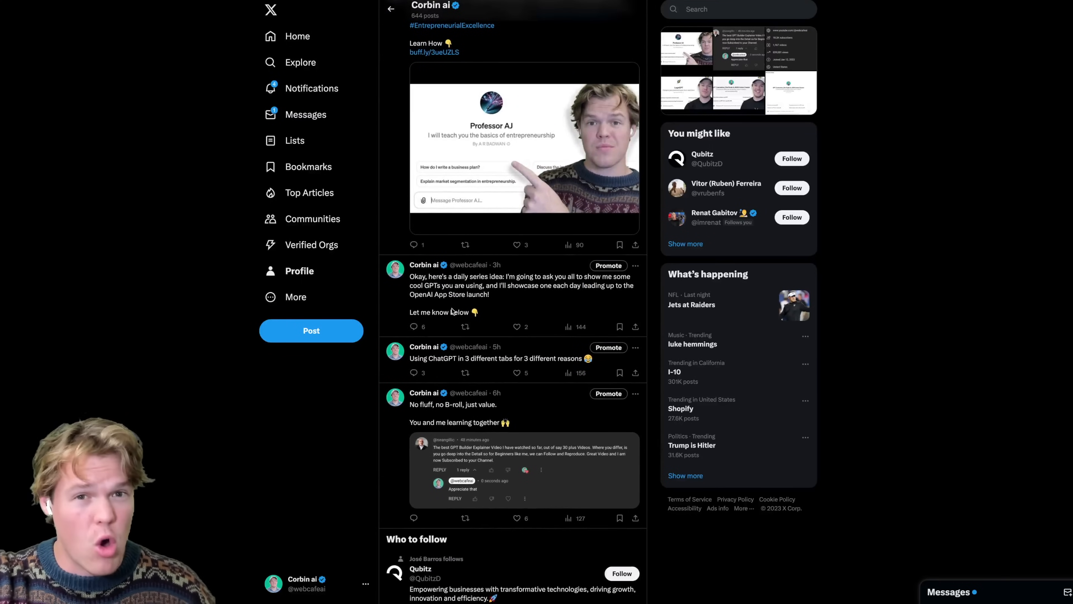
pyautogui.scroll(2, 453, 312)
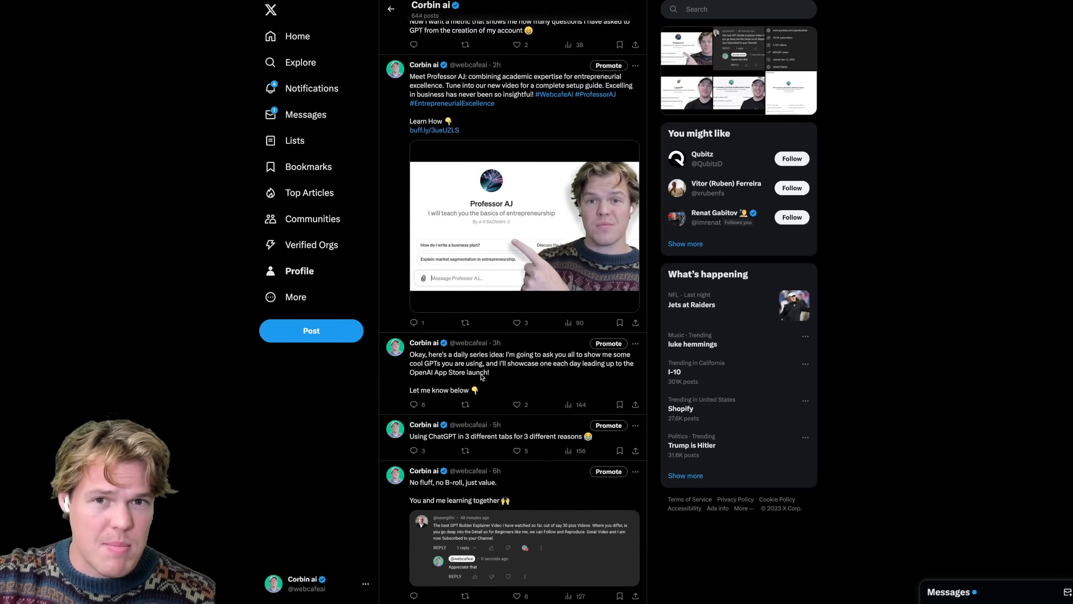
pyautogui.scroll(1, 482, 376)
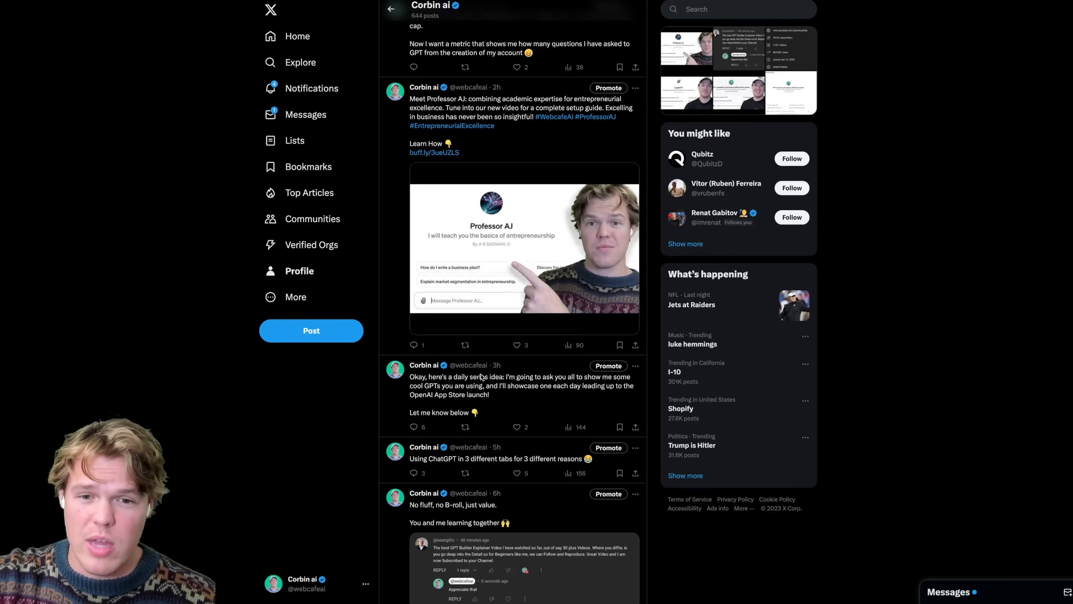
pyautogui.scroll(2, 481, 376)
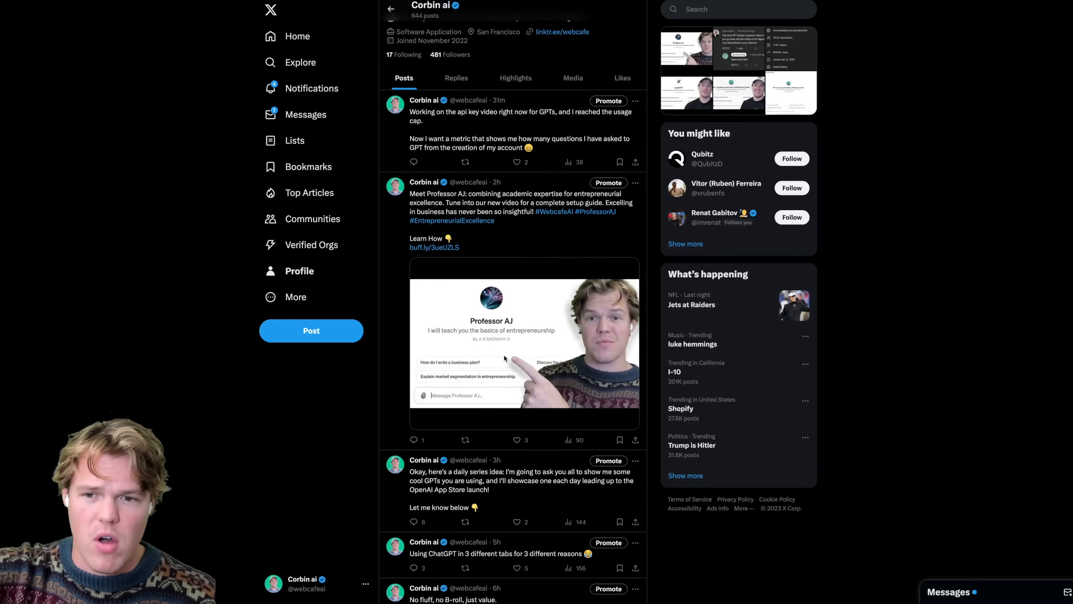
pyautogui.scroll(3, 456, 274)
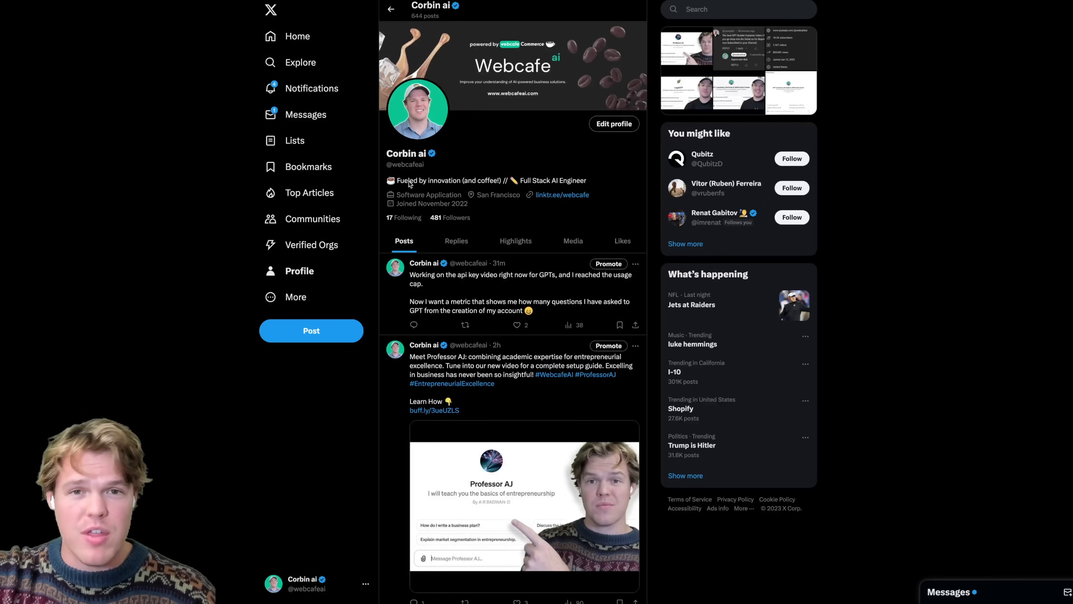